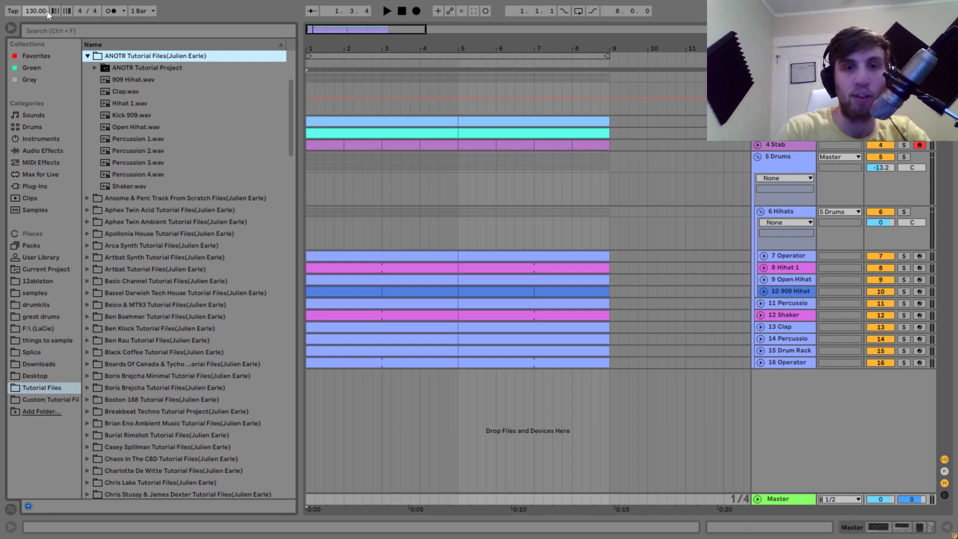
- Play the arrangement, stop it, and restart playback from bar 9 with the insert marker on the Stab track
{"action": "key", "text": "space"}
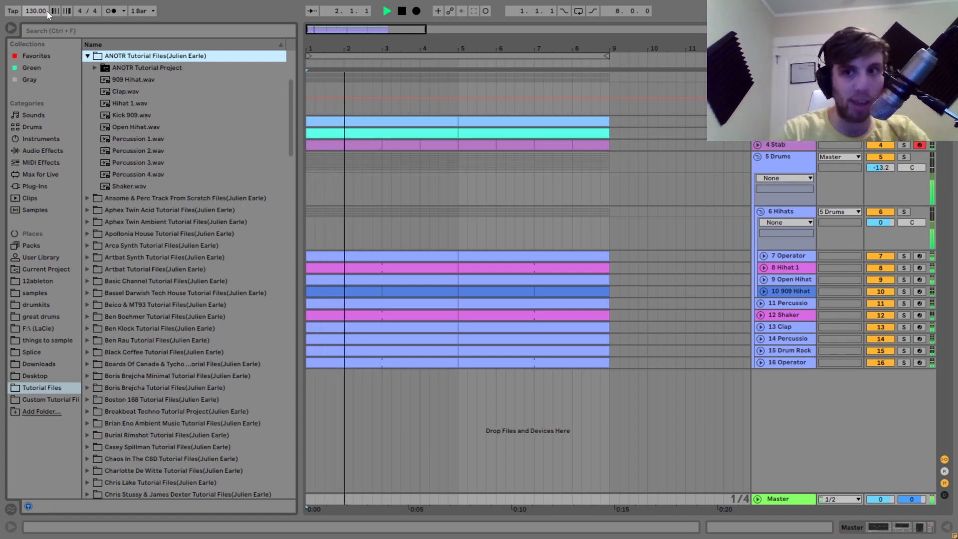
{"action": "key", "text": "space"}
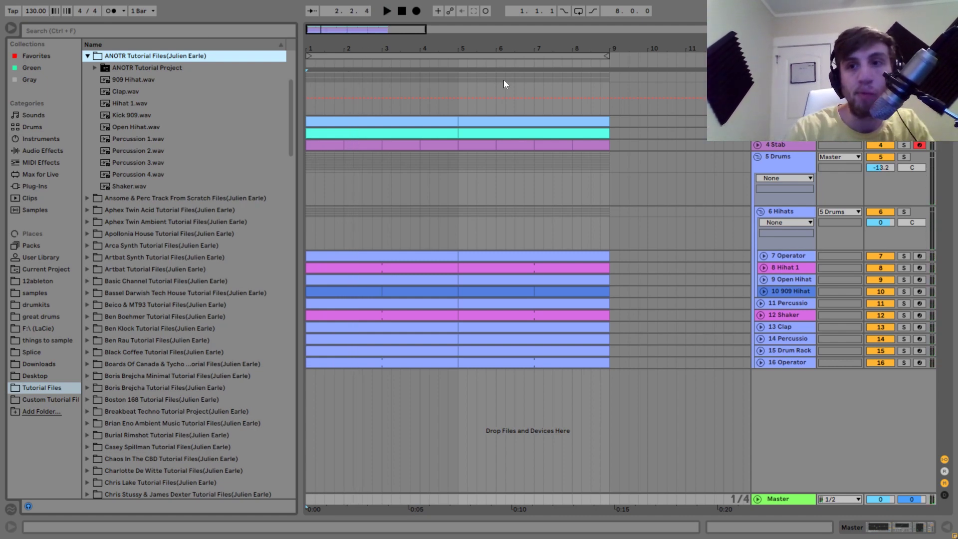
{"action": "left_click", "coordinate": [620, 145]}
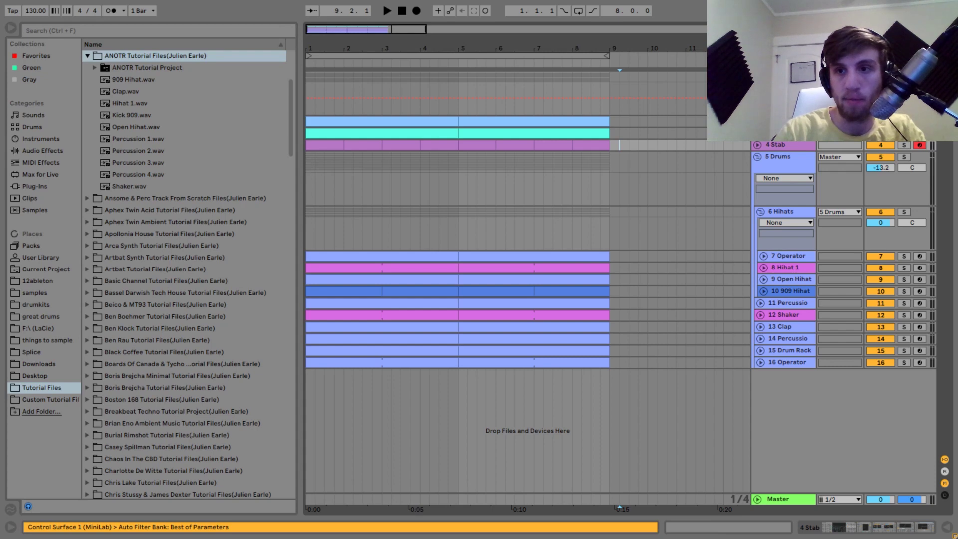
{"action": "key", "text": "space"}
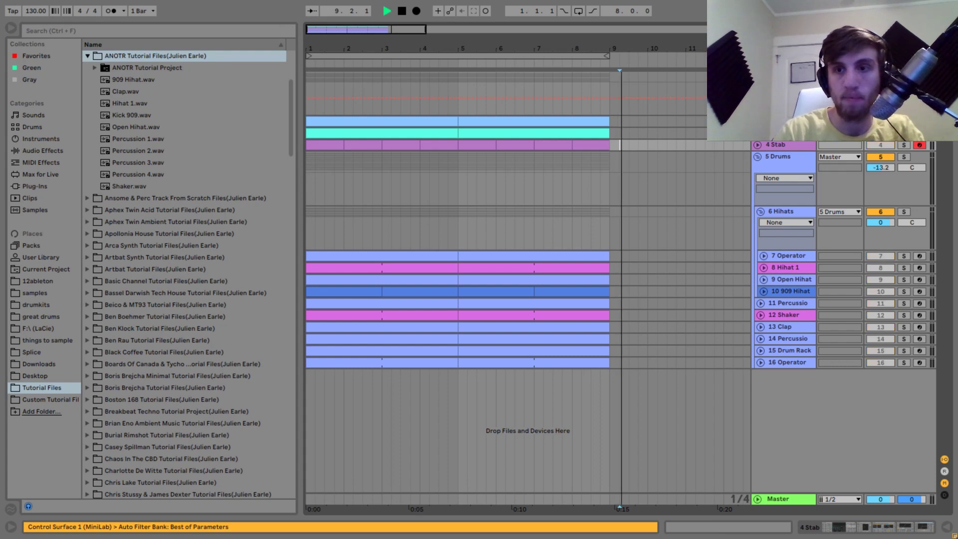
- Loop the kick track's eight bars of clips and display the Kick 909 device chain
{"action": "left_click", "coordinate": [549, 122]}
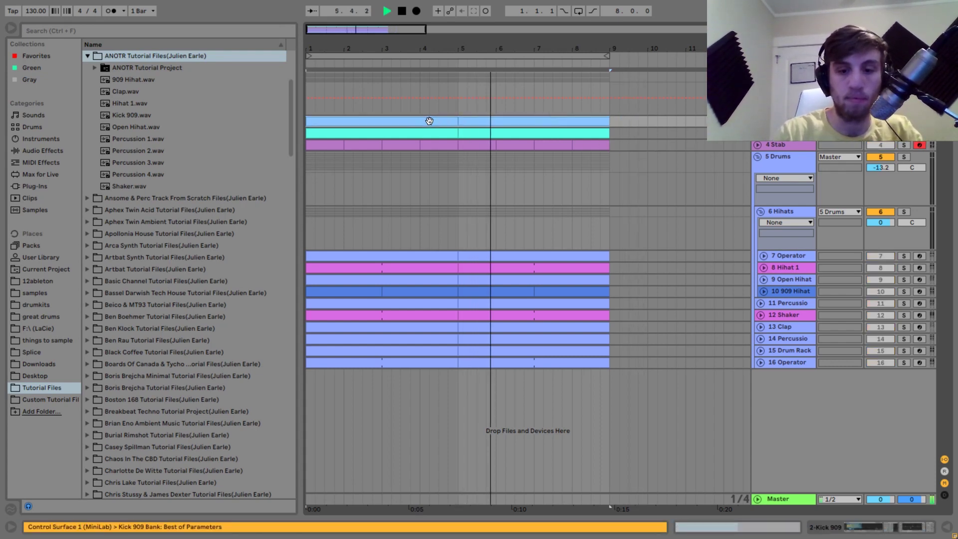
{"action": "key", "text": "ctrl+l"}
{"action": "scroll", "coordinate": [430, 121], "scroll_direction": "up", "scroll_amount": 3}
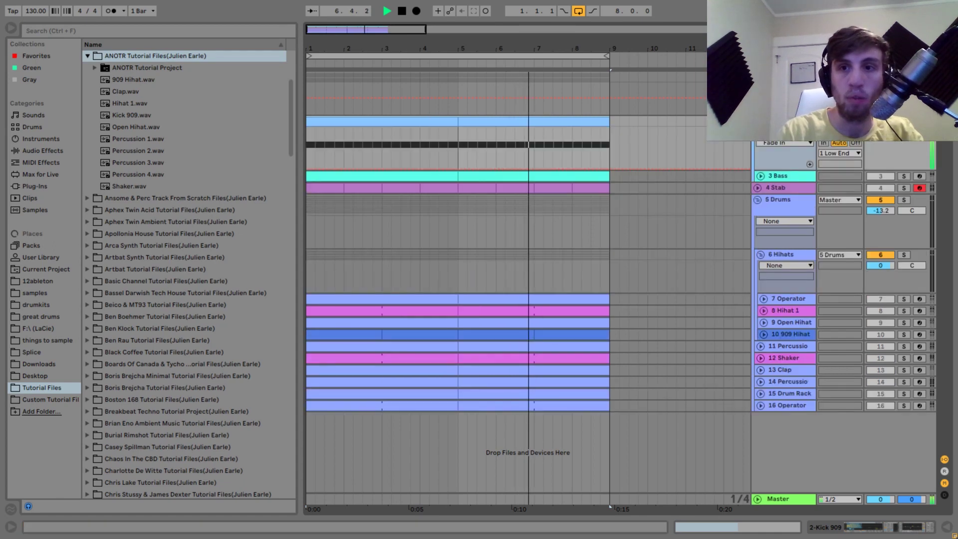
{"action": "key", "text": "shift+Tab"}
{"action": "key", "text": "space"}
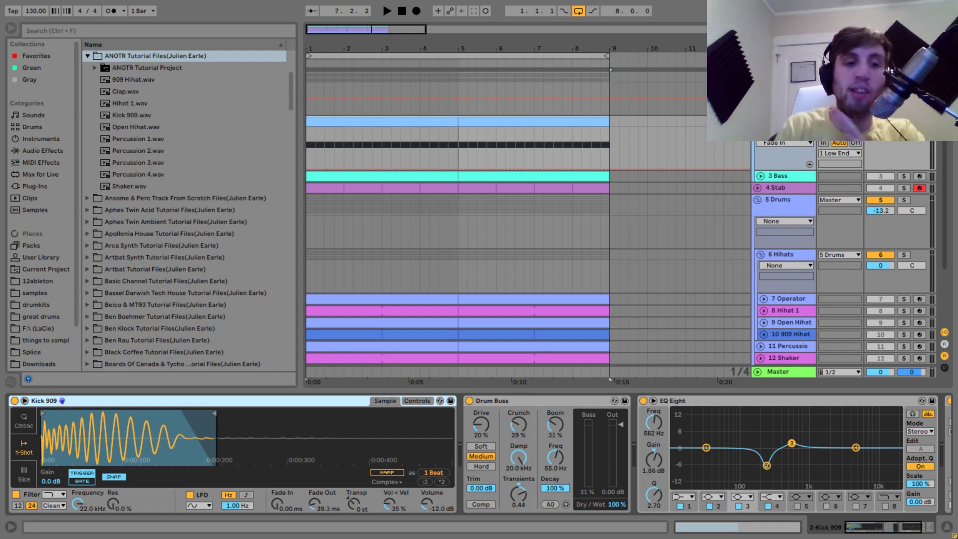
- Compare the full mix with the soloed kick by playing back the start of the loop
{"action": "key", "text": "space"}
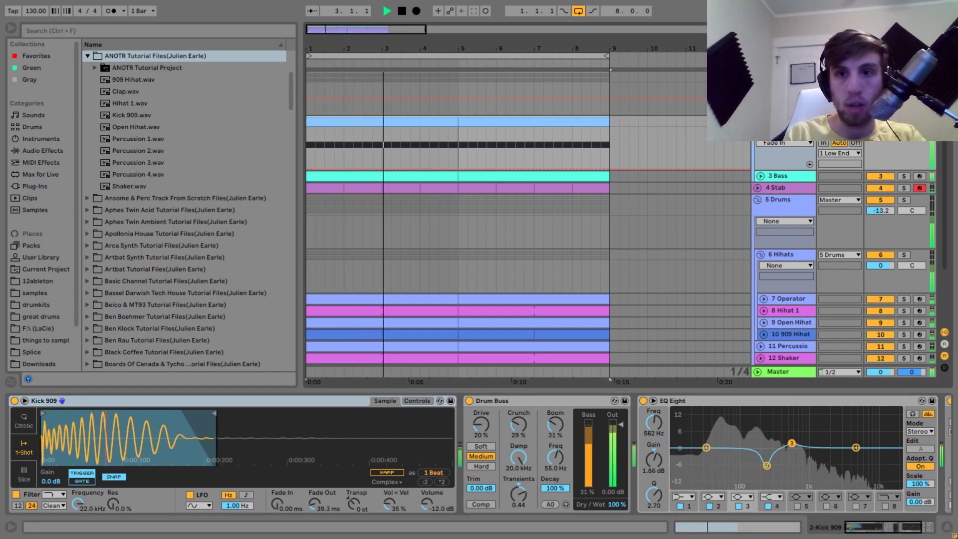
{"action": "key", "text": "space"}
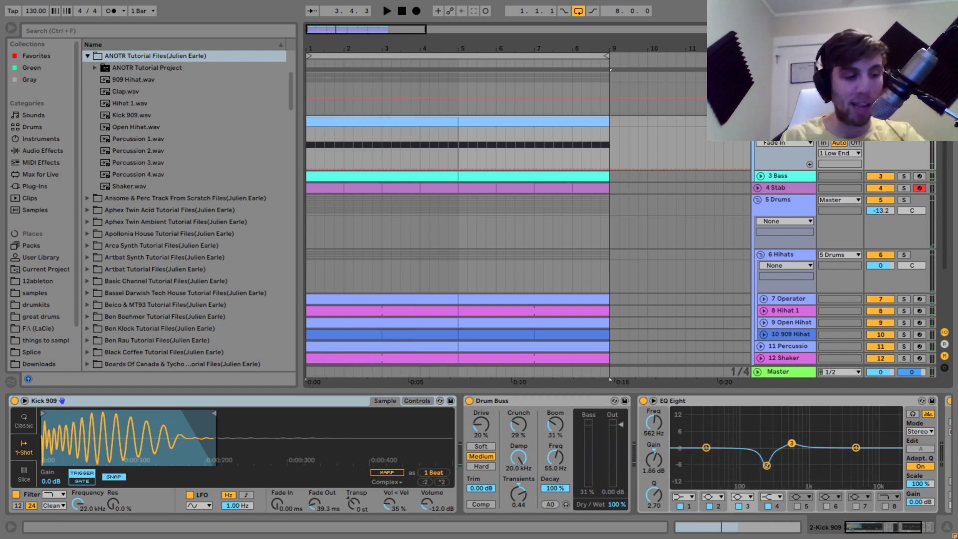
{"action": "key", "text": "space"}
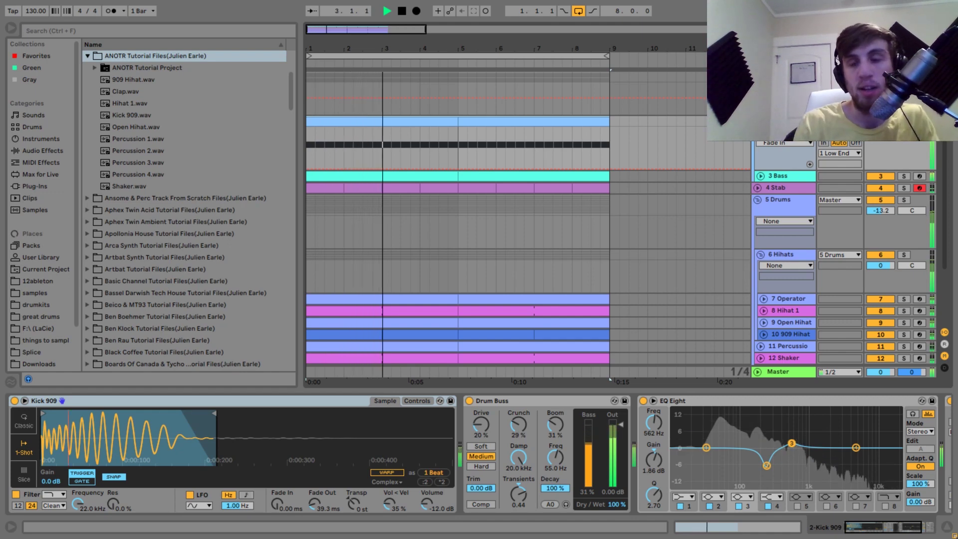
{"action": "key", "text": "space"}
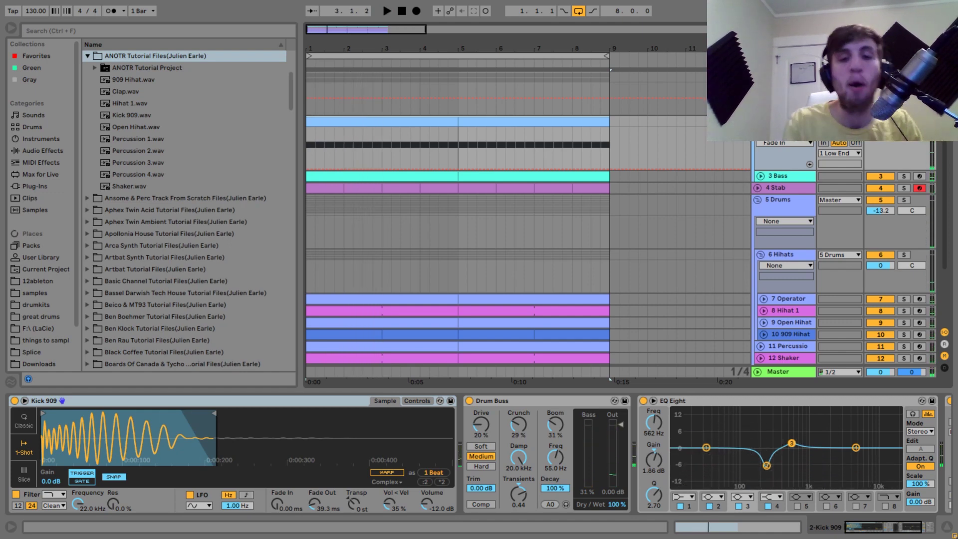
{"action": "key", "text": "space"}
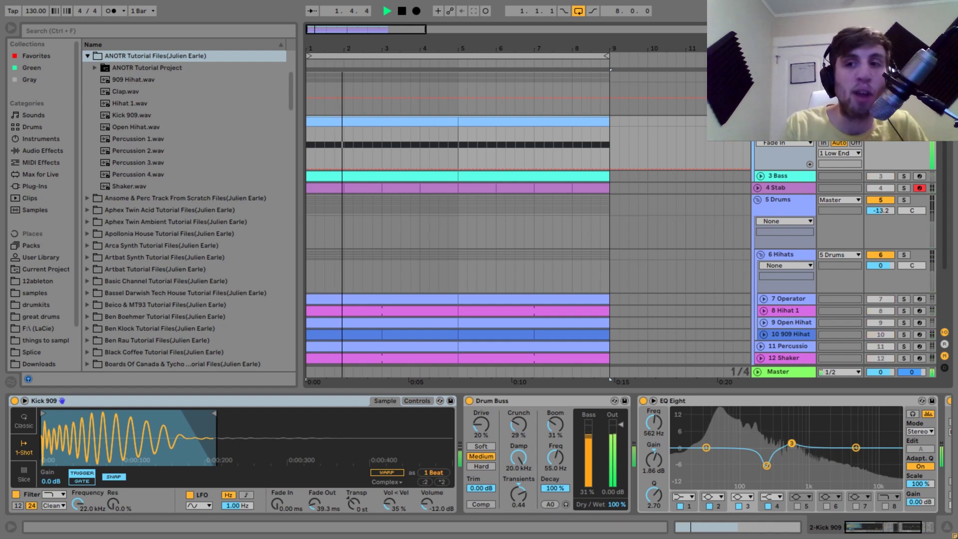
{"action": "key", "text": "space"}
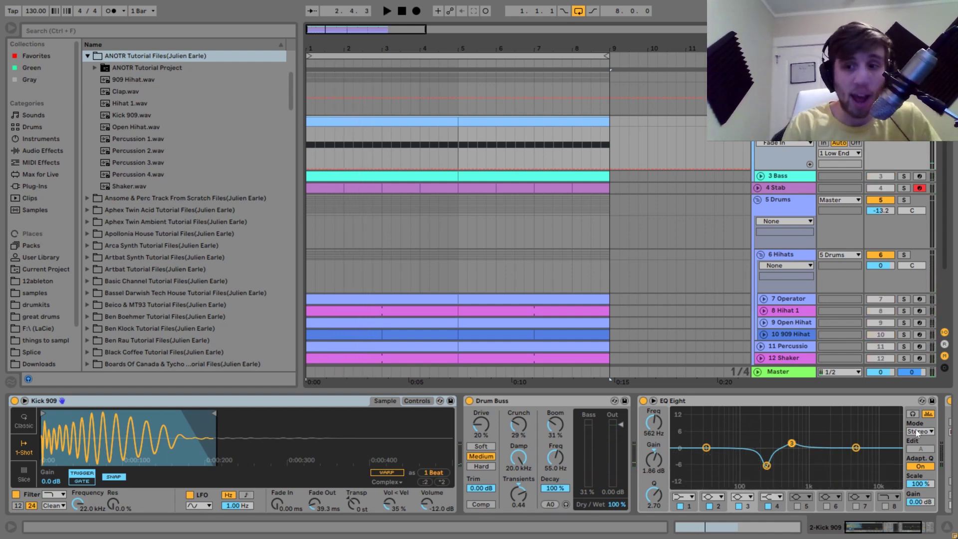
- Turn off the spectrum analyzer in the kick's EQ Eight
{"action": "left_click", "coordinate": [928, 415]}
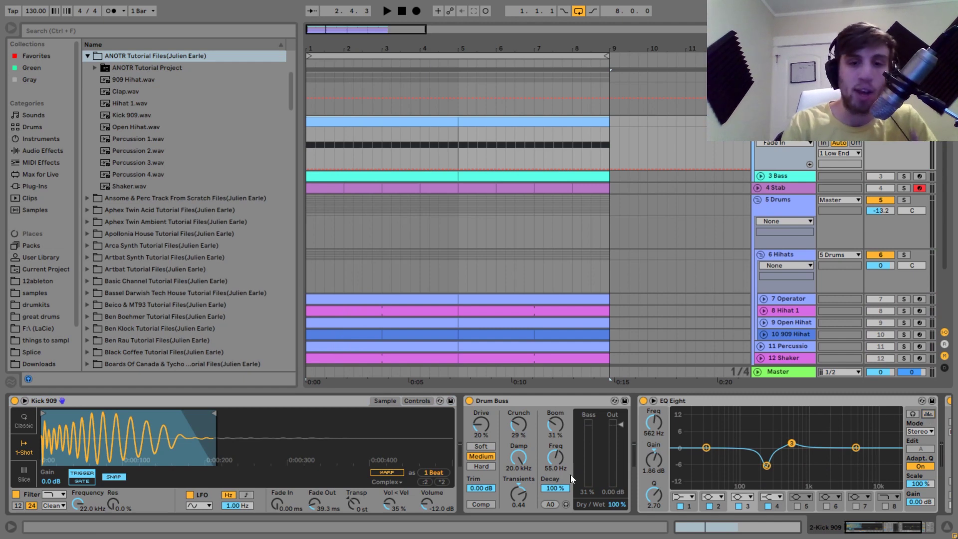
- Try boosting band 3 of the kick's EQ Eight to 15 dB during playback, and undo the boost
{"action": "scroll", "coordinate": [868, 535], "scroll_direction": "down", "scroll_amount": 3}
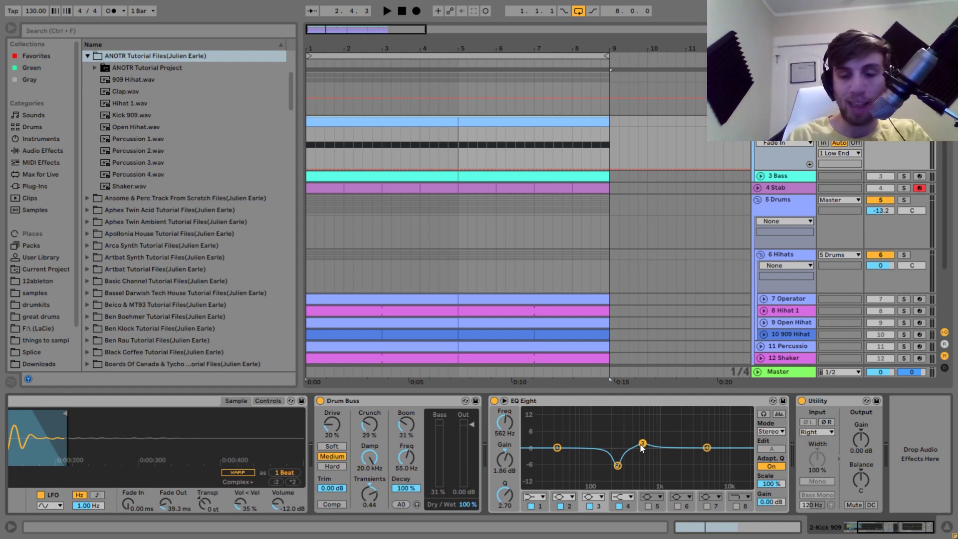
{"action": "key", "text": "space"}
{"action": "left_click_drag", "start_coordinate": [643, 444], "coordinate": [643, 410]}
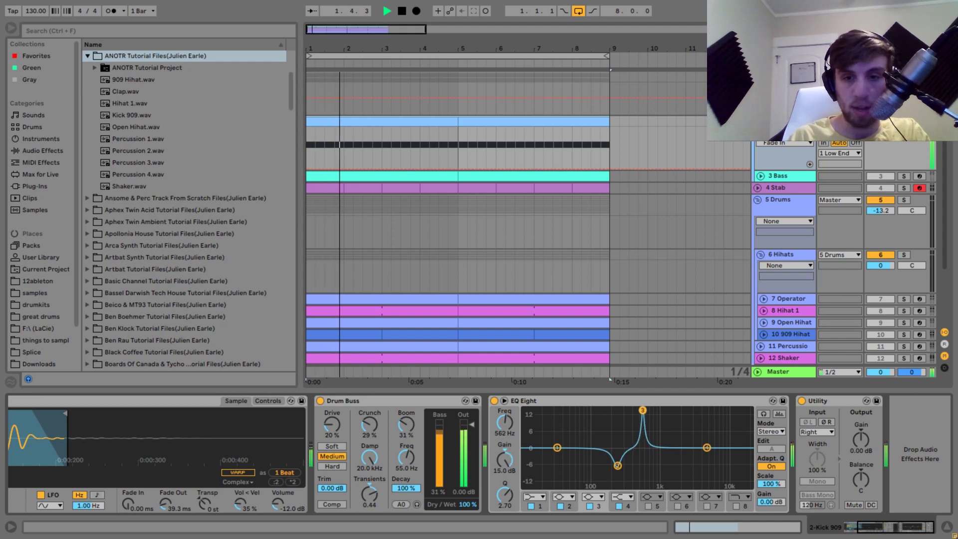
{"action": "key", "text": "space"}
{"action": "key", "text": "ctrl+z"}
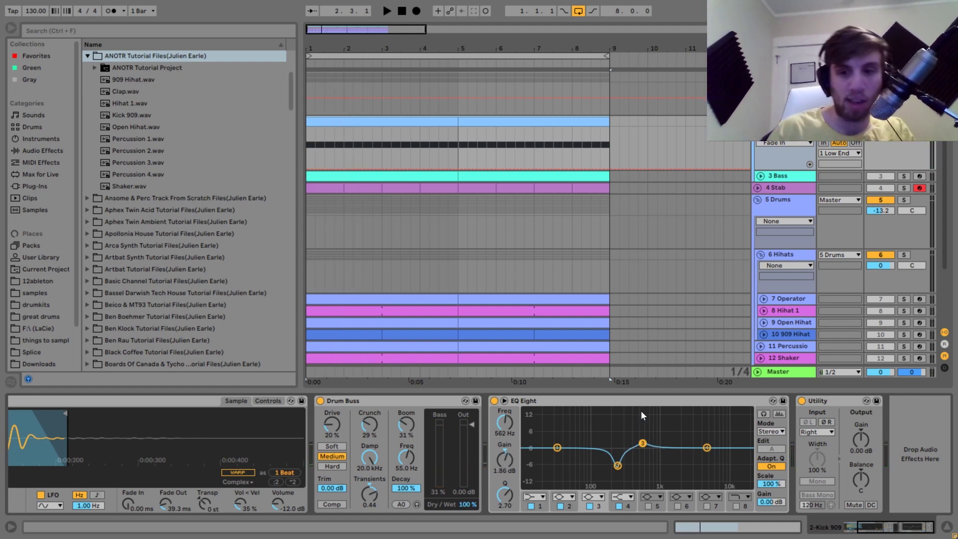
- Select the Utility device on the kick track and listen to the soloed kick
{"action": "left_click", "coordinate": [838, 397]}
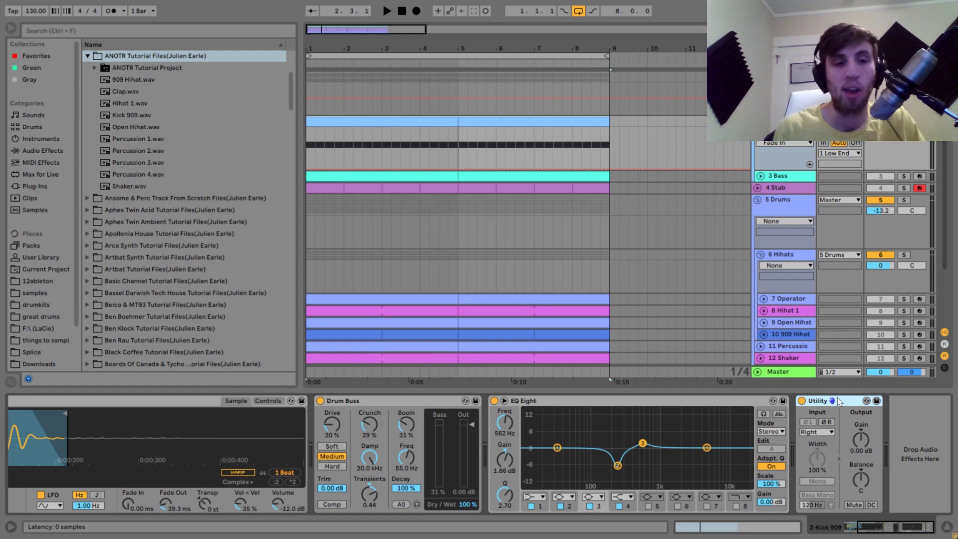
{"action": "key", "text": "space"}
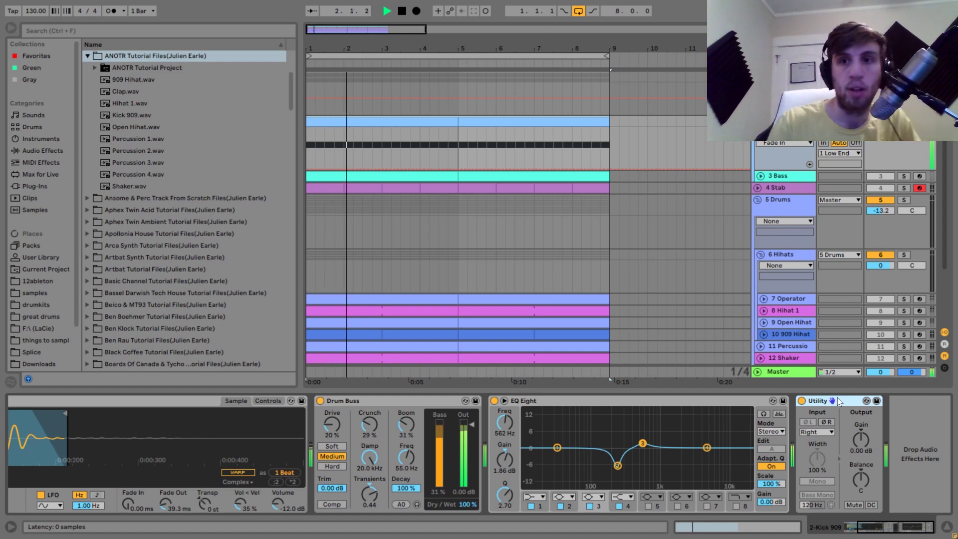
{"action": "key", "text": "space"}
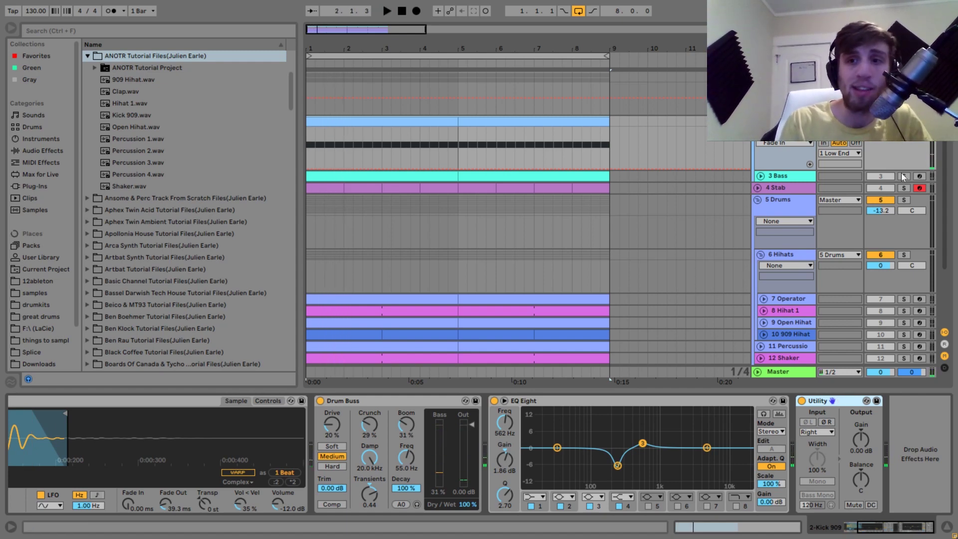
- Unfold and solo the Bass track, and open its first MIDI clip with the note range zoomed out during playback
{"action": "left_click", "coordinate": [761, 175]}
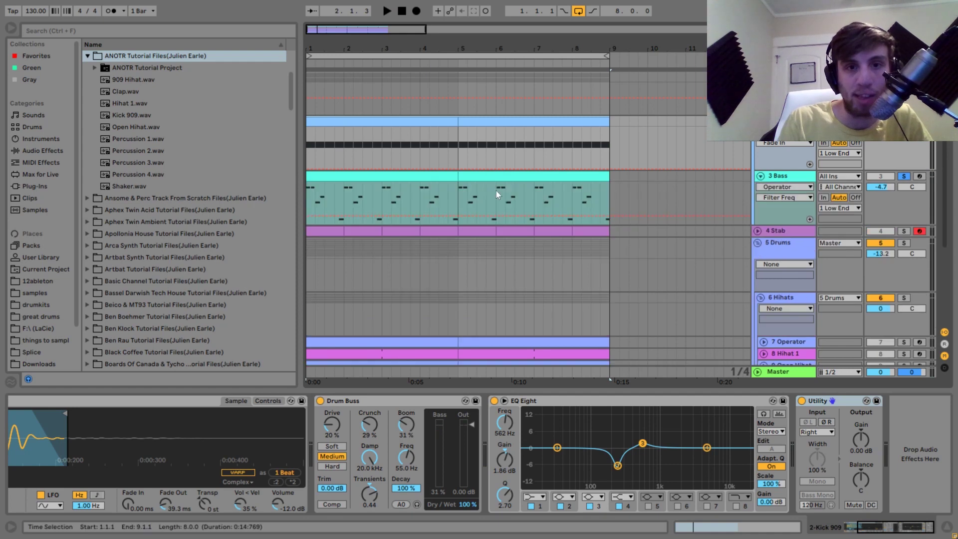
{"action": "left_click", "coordinate": [440, 175]}
{"action": "key", "text": "space"}
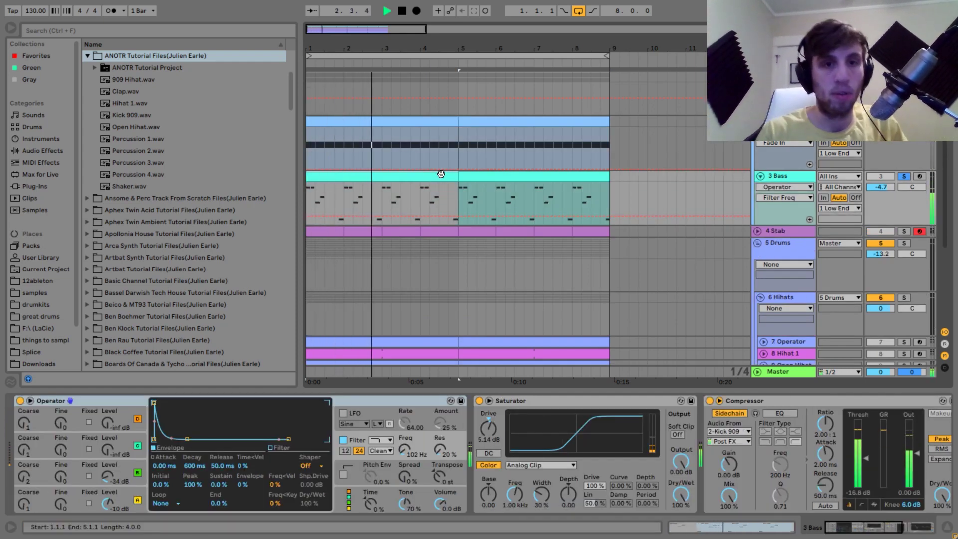
{"action": "double_click", "coordinate": [441, 175]}
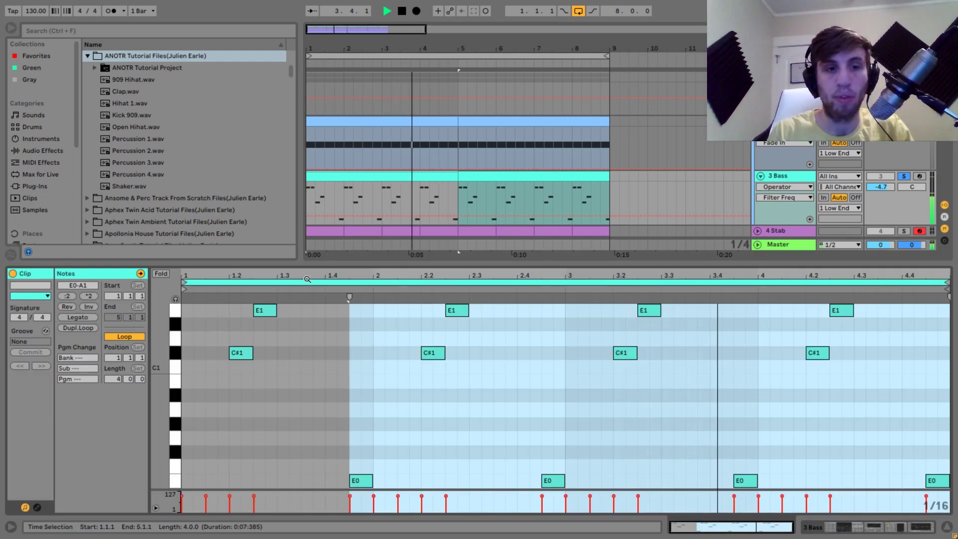
{"action": "left_click_drag", "start_coordinate": [175, 394], "coordinate": [166, 355]}
{"action": "key", "text": "space"}
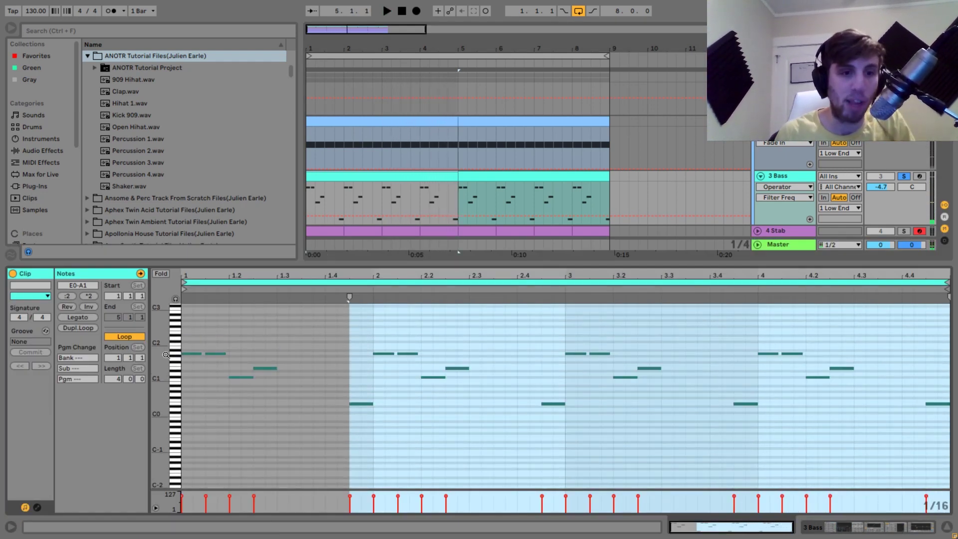
- Listen to the bass clip's opening and select the E0 note at the end of its first bar
{"action": "key", "text": "space"}
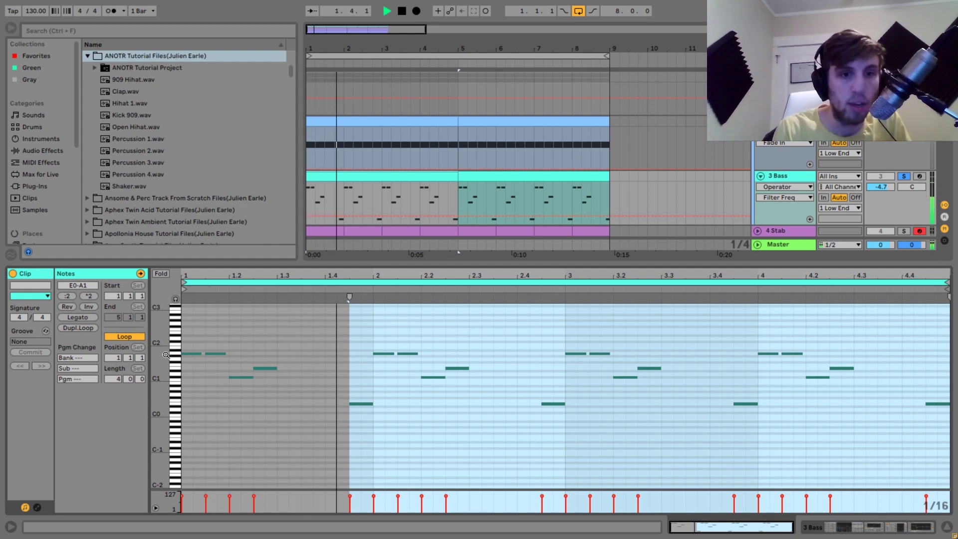
{"action": "key", "text": "space"}
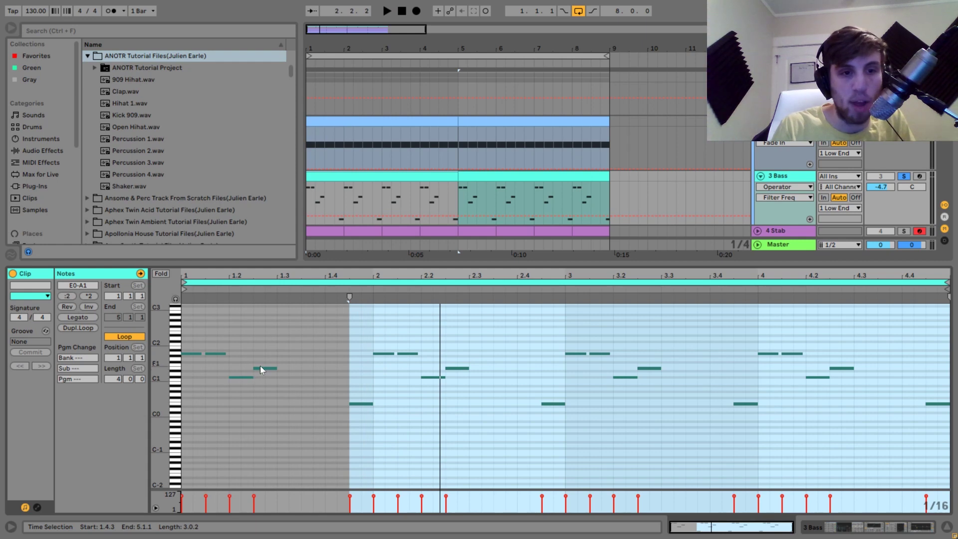
{"action": "left_click", "coordinate": [361, 405]}
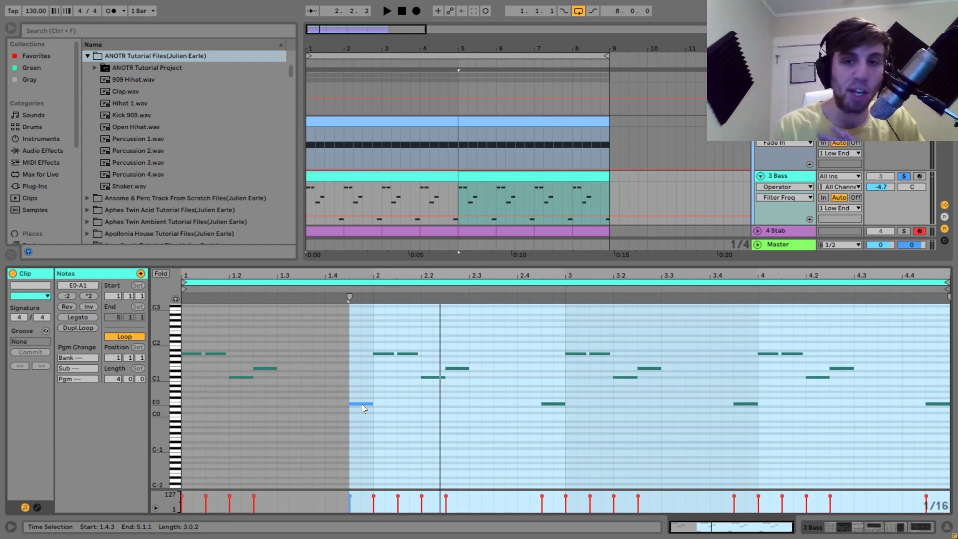
- Compare the bass in solo and in the full mix during playback, leaving the Bass track soloed
{"action": "left_click", "coordinate": [930, 174]}
{"action": "left_click", "coordinate": [904, 178]}
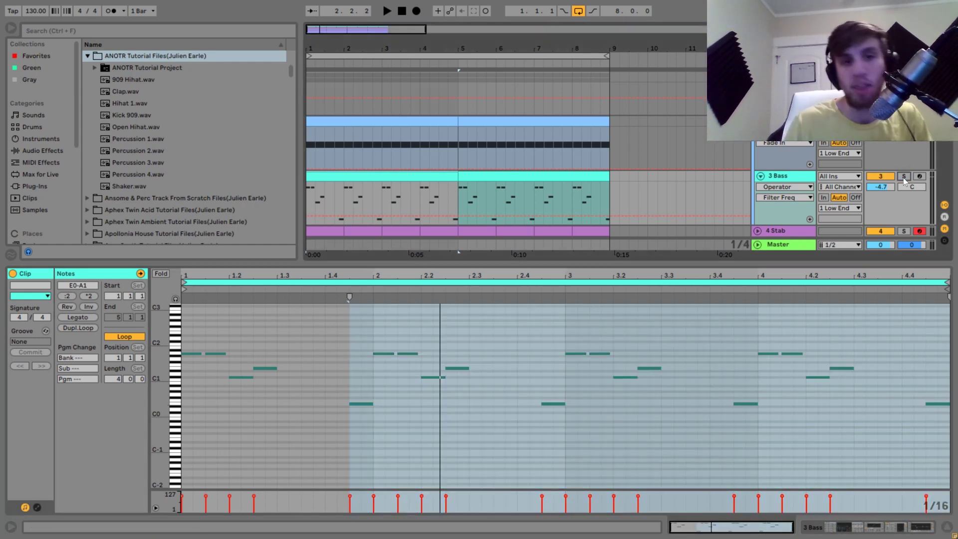
{"action": "key", "text": "space"}
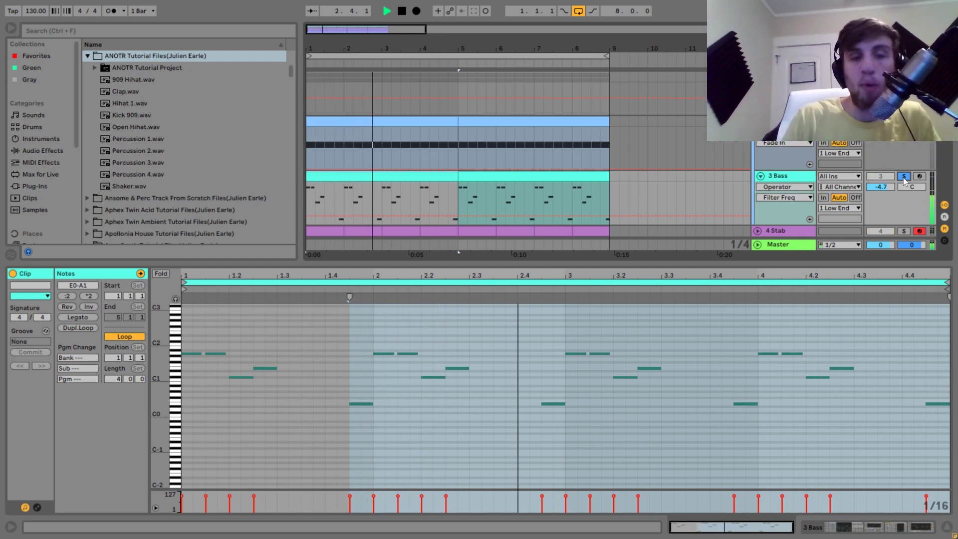
{"action": "left_click", "coordinate": [905, 178]}
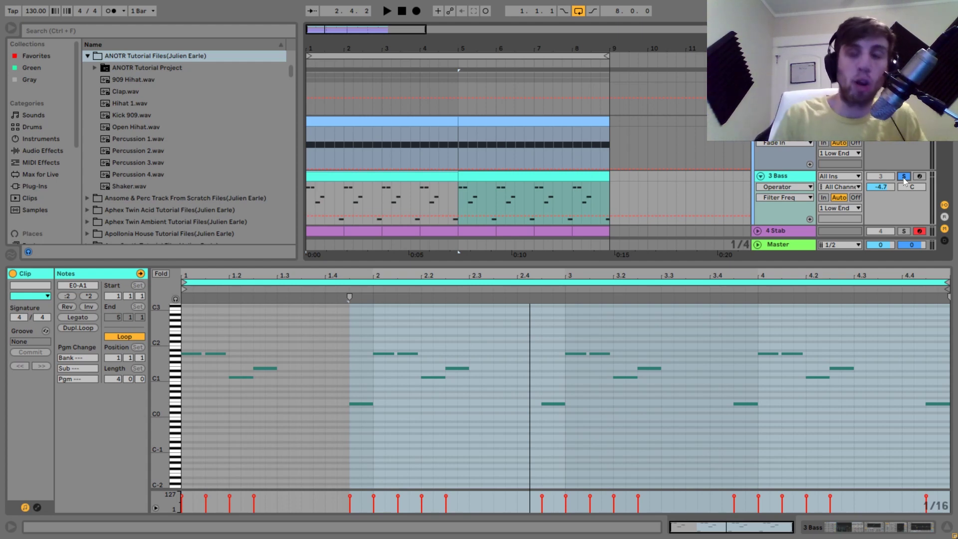
{"action": "left_click", "coordinate": [904, 176]}
{"action": "key", "text": "space"}
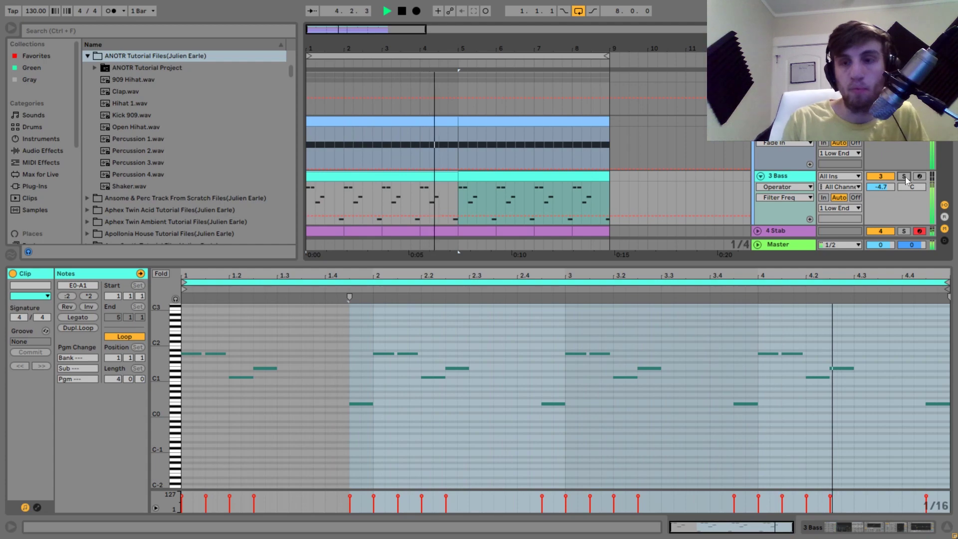
{"action": "left_click", "coordinate": [904, 176]}
{"action": "key", "text": "space"}
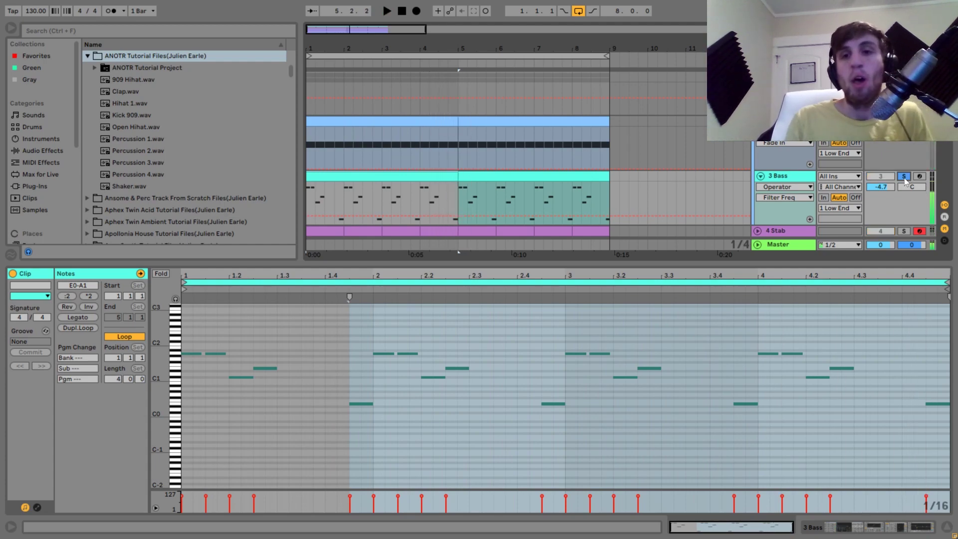
- Display the Bass track's device chain and examine the settings of Operator's oscillators A and B
{"action": "key", "text": "shift+Tab"}
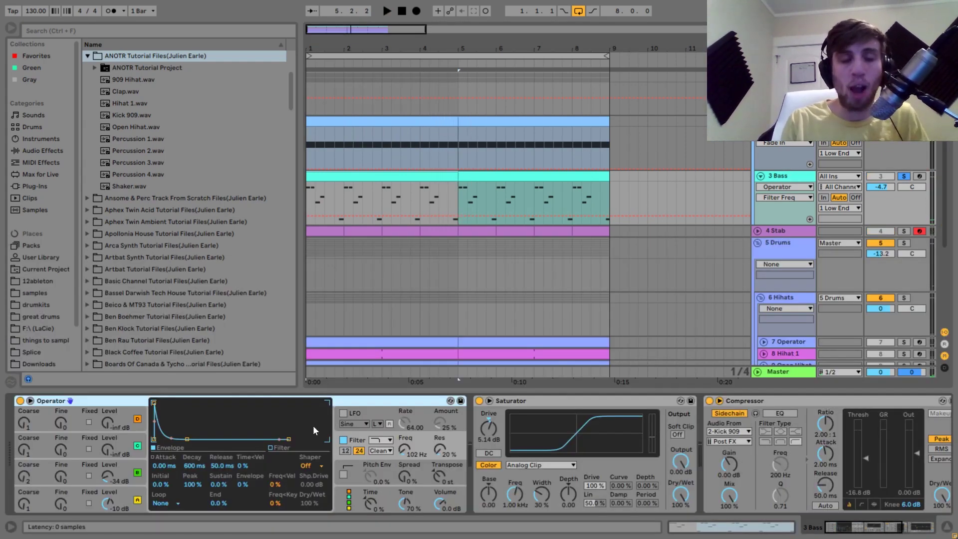
{"action": "left_click", "coordinate": [138, 499]}
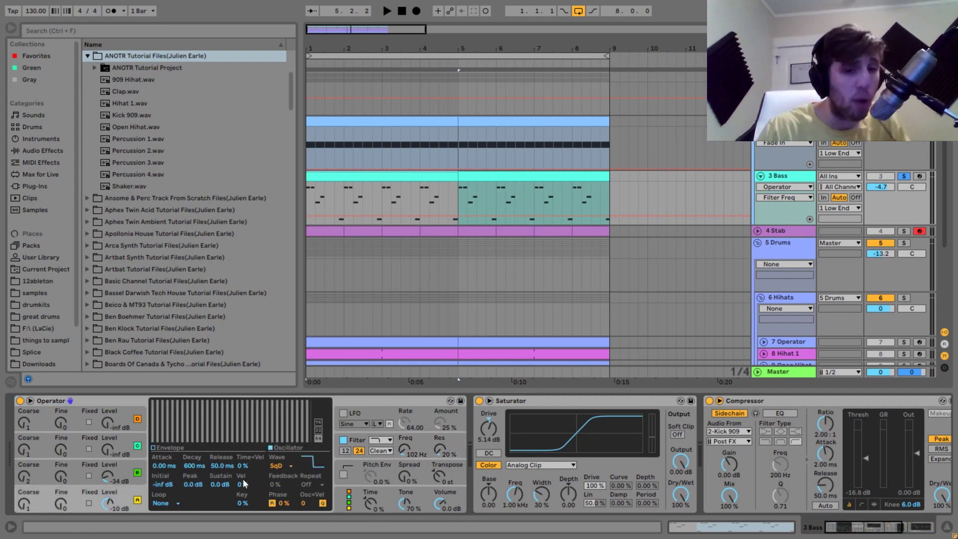
{"action": "left_click", "coordinate": [136, 471]}
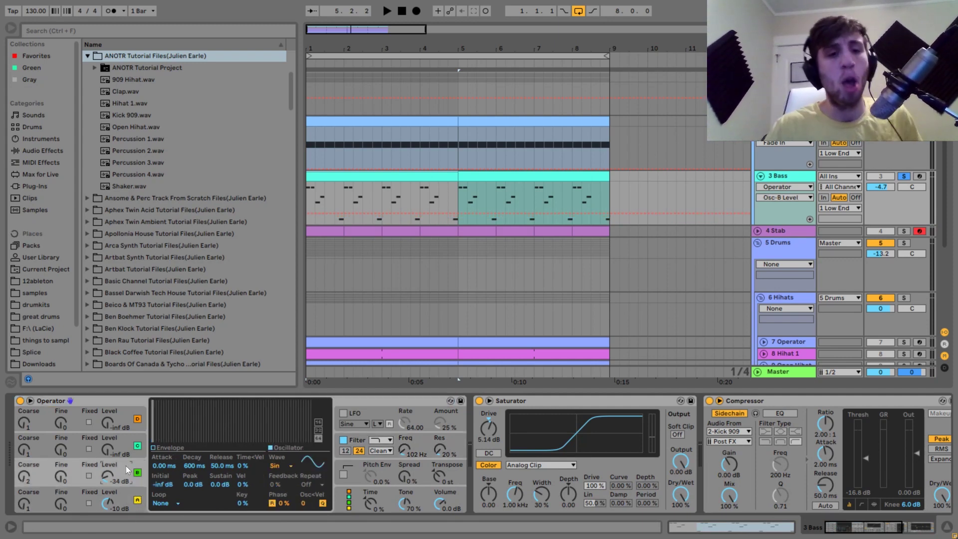
- Compare the soloed bass with Operator's filter switched off and on during playback, leaving the filter enabled
{"action": "left_click", "coordinate": [344, 442]}
{"action": "key", "text": "space"}
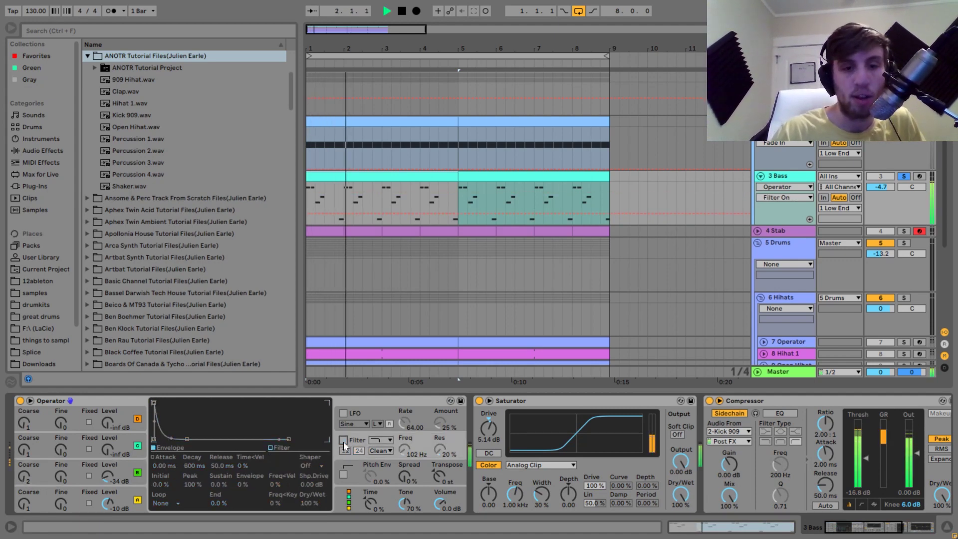
{"action": "key", "text": "space"}
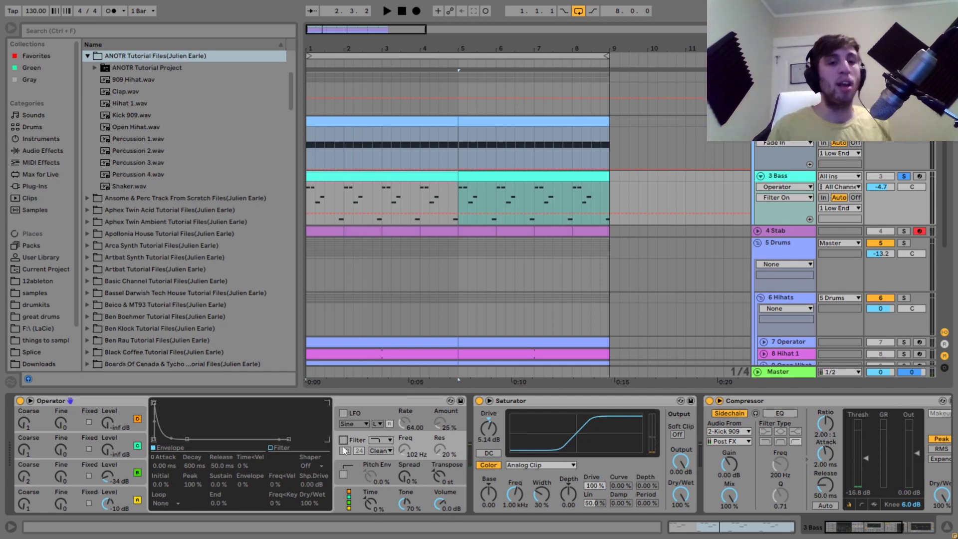
{"action": "left_click", "coordinate": [343, 440]}
{"action": "key", "text": "space"}
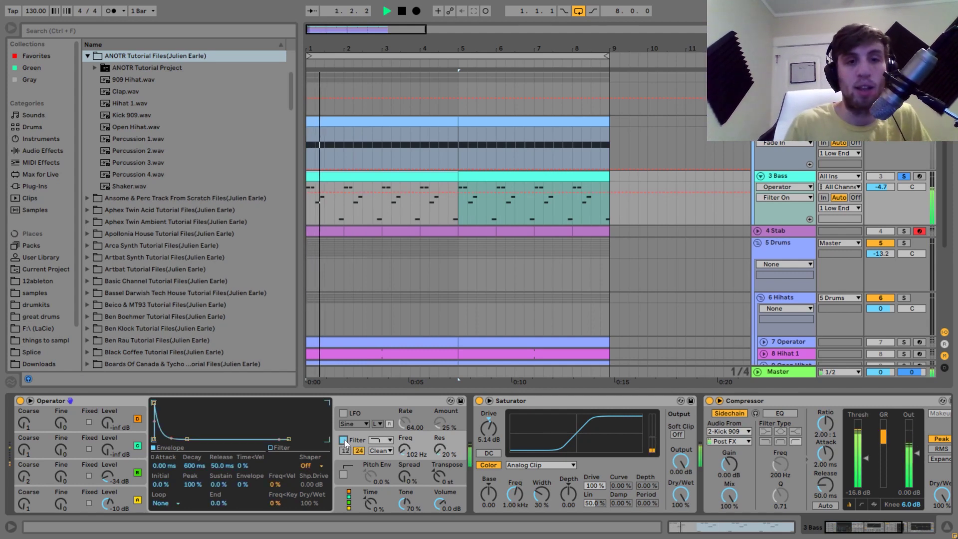
{"action": "key", "text": "space"}
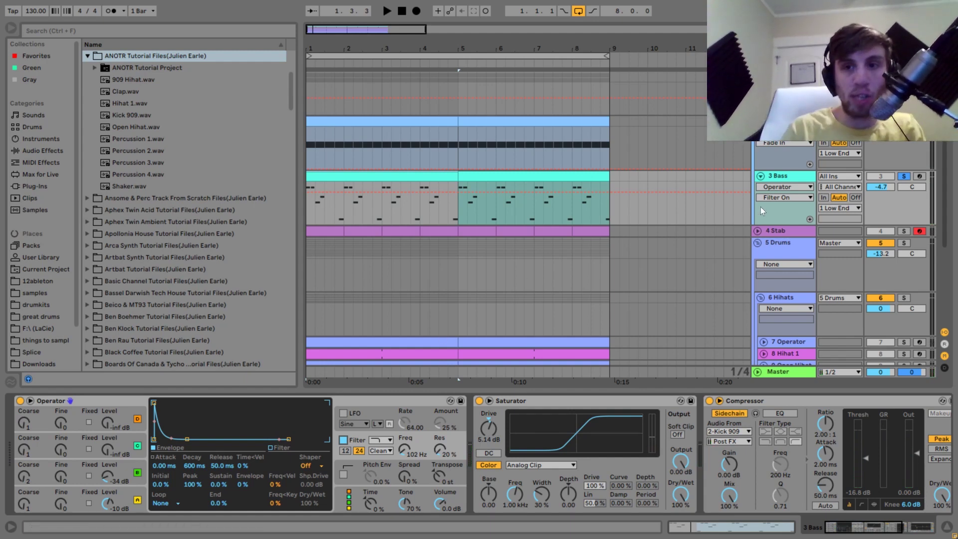
- Duplicate the Bass track, solo the copy and set its Operator oscillator A waveform to SqD
{"action": "left_click", "coordinate": [783, 177]}
{"action": "key", "text": "ctrl+d"}
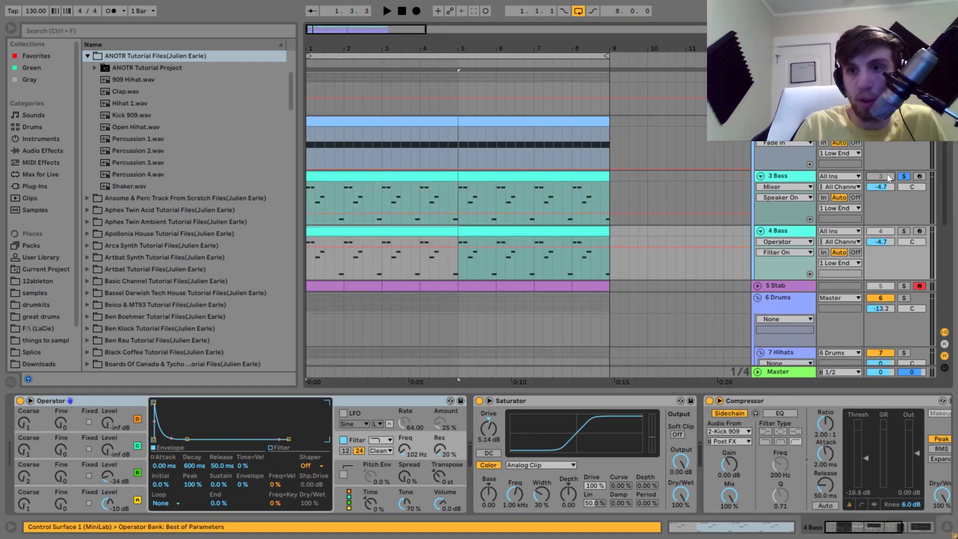
{"action": "left_click", "coordinate": [137, 499]}
{"action": "left_click", "coordinate": [276, 466]}
{"action": "left_click", "coordinate": [291, 249]}
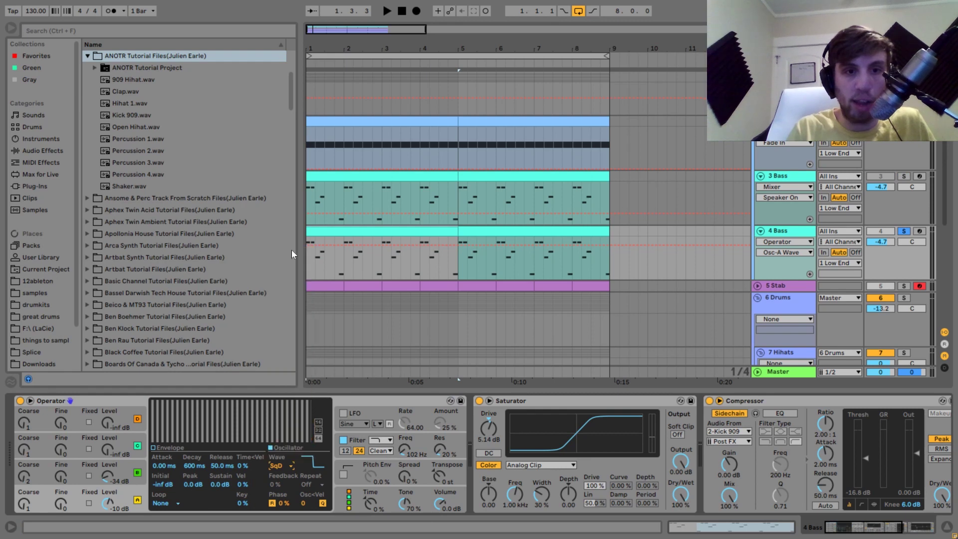
- Switch off the filter and oscillator B in the duplicate Bass track's Operator and listen to the raw sound
{"action": "left_click", "coordinate": [344, 440]}
{"action": "left_click", "coordinate": [137, 473]}
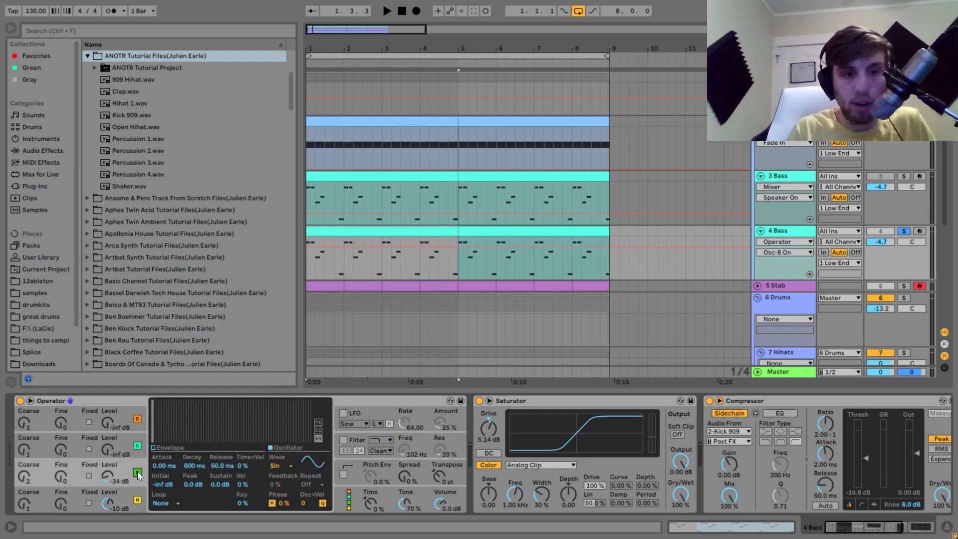
{"action": "key", "text": "space"}
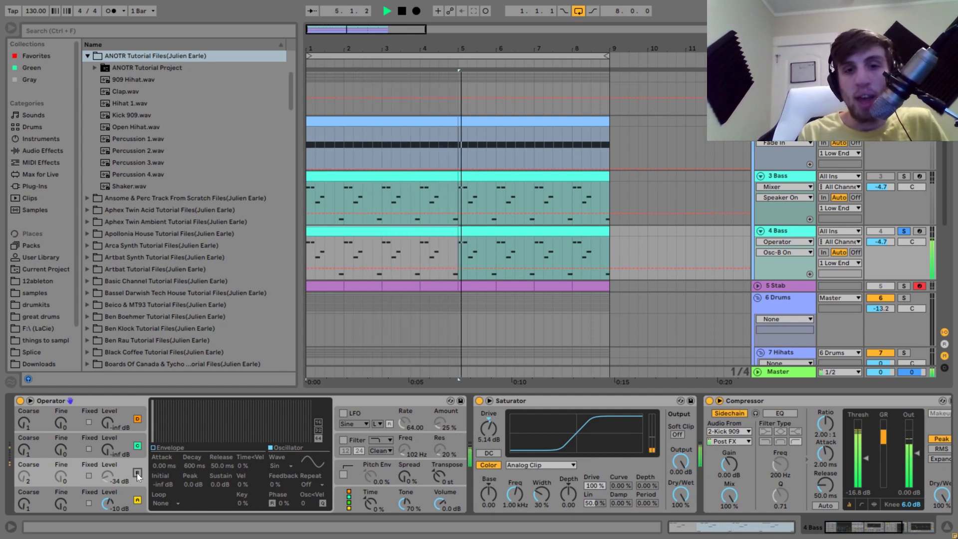
{"action": "key", "text": "space"}
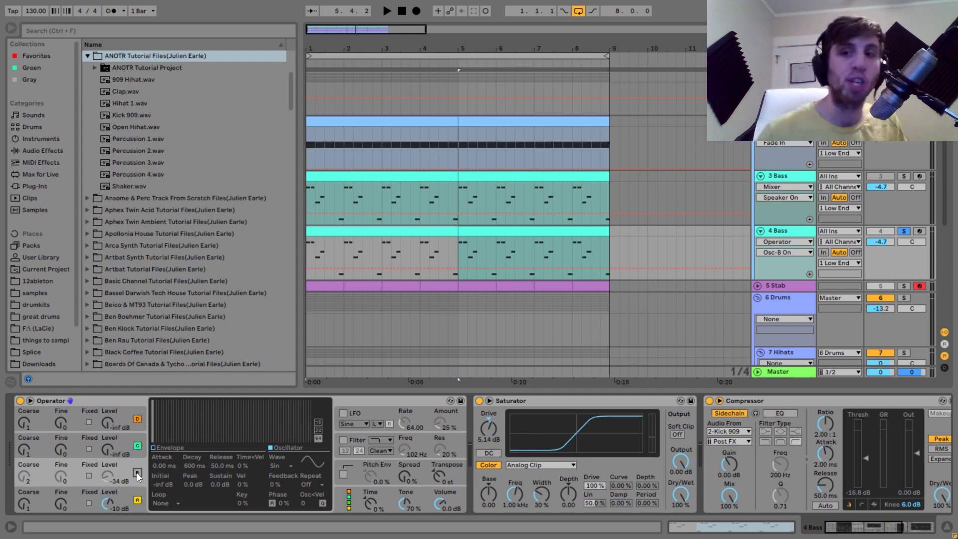
{"action": "key", "text": "space"}
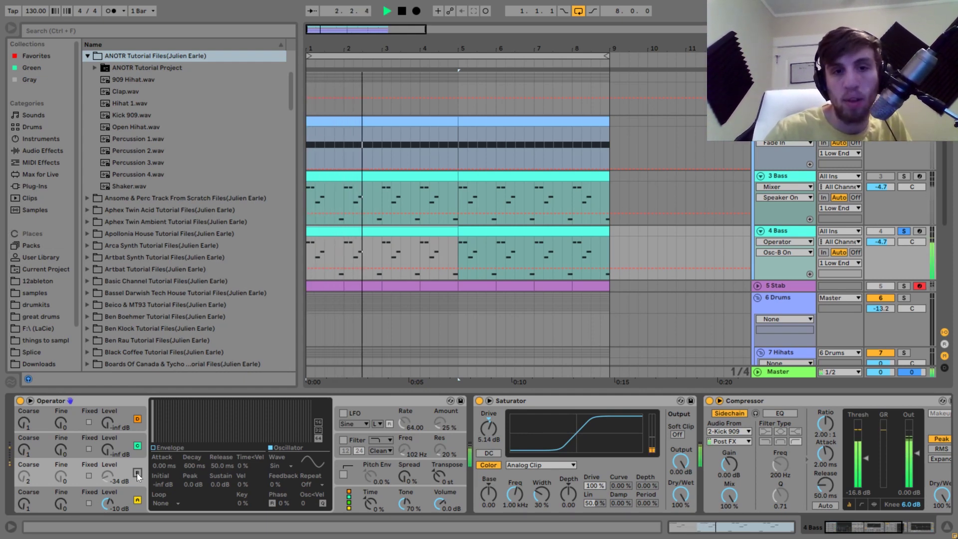
{"action": "key", "text": "space"}
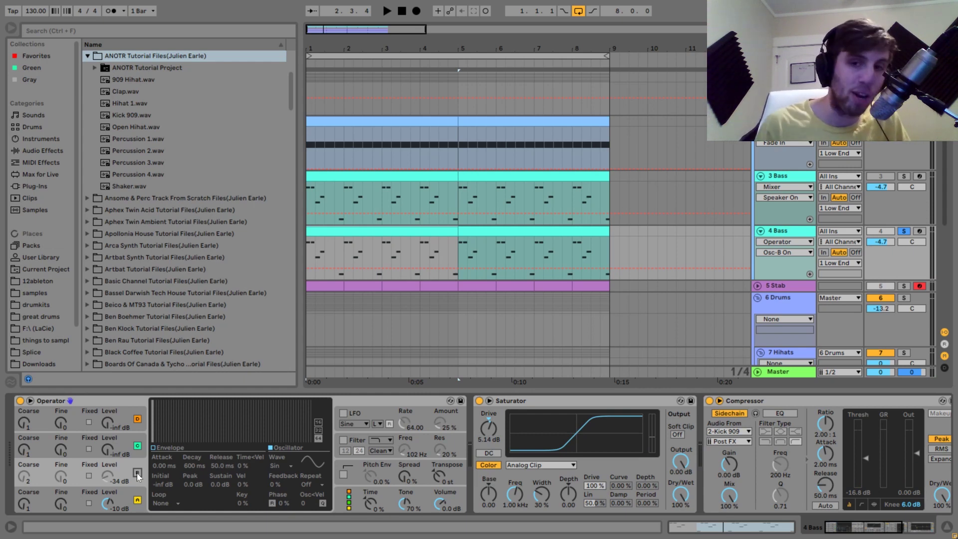
- Delete the duplicate Bass track and solo the original Bass track
{"action": "left_click", "coordinate": [780, 175]}
{"action": "left_click", "coordinate": [786, 232]}
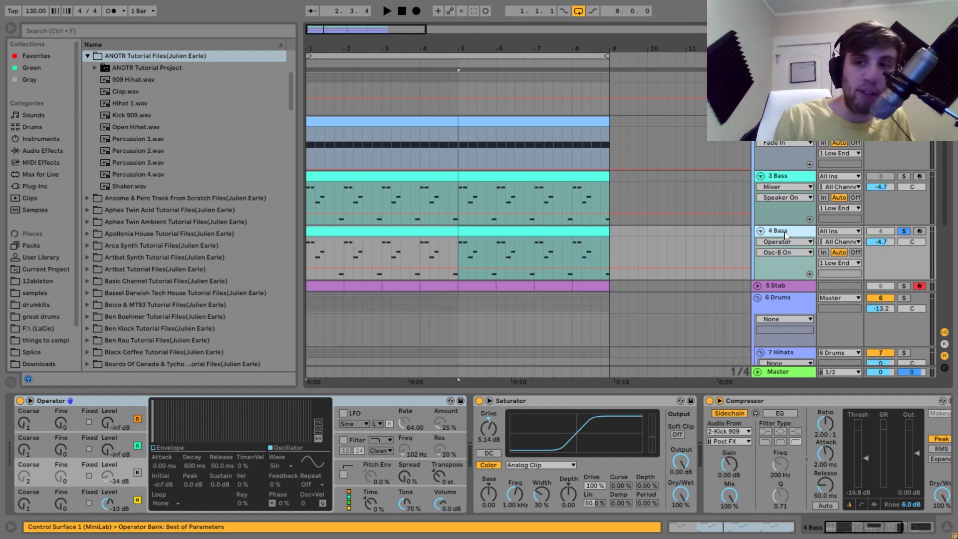
{"action": "key", "text": "Delete"}
{"action": "left_click", "coordinate": [904, 176]}
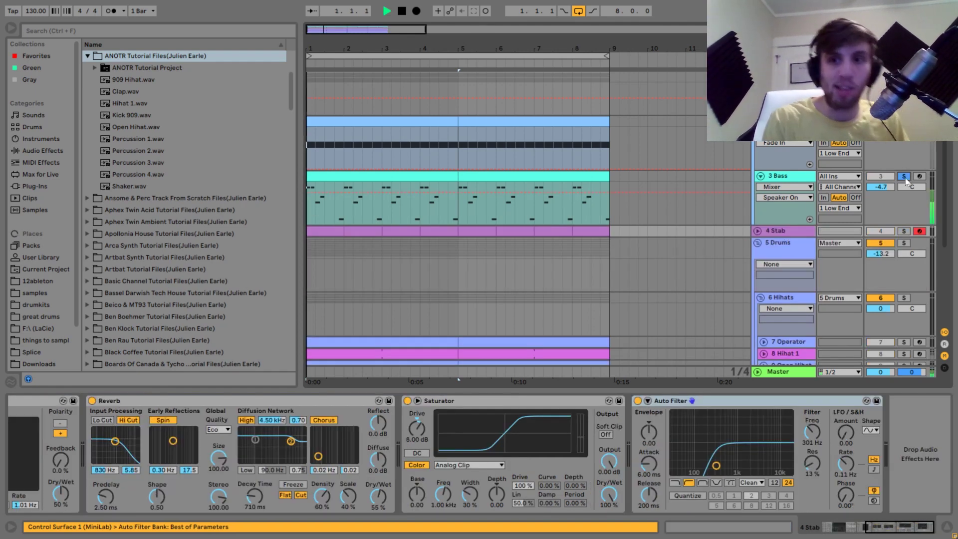
- Display the original Bass track's device chain and listen to its soloed sound
{"action": "key", "text": "space"}
{"action": "left_click", "coordinate": [806, 176]}
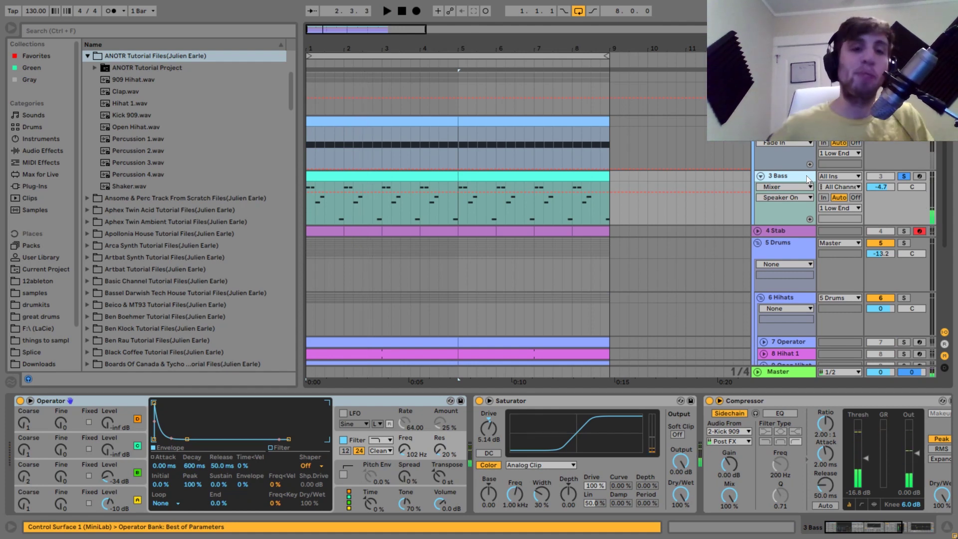
{"action": "key", "text": "space"}
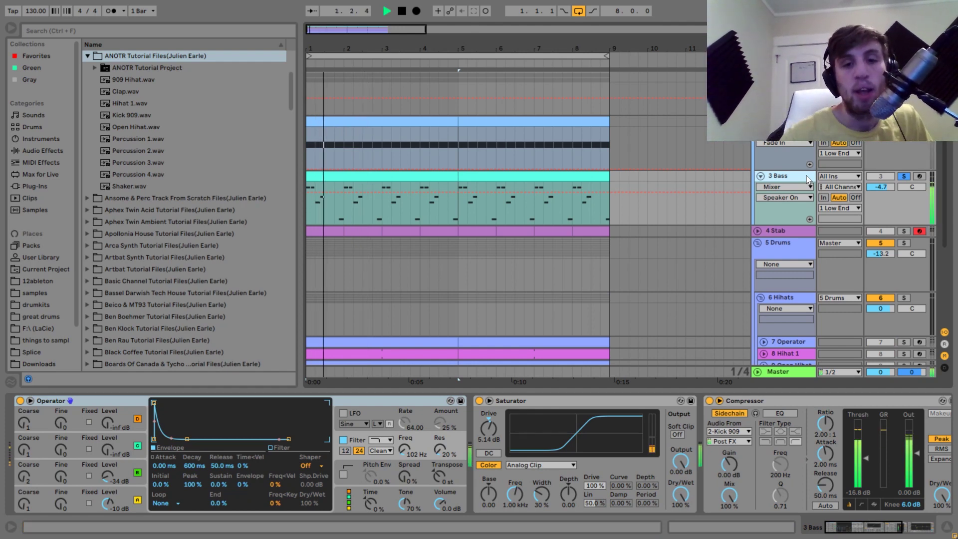
{"action": "key", "text": "space"}
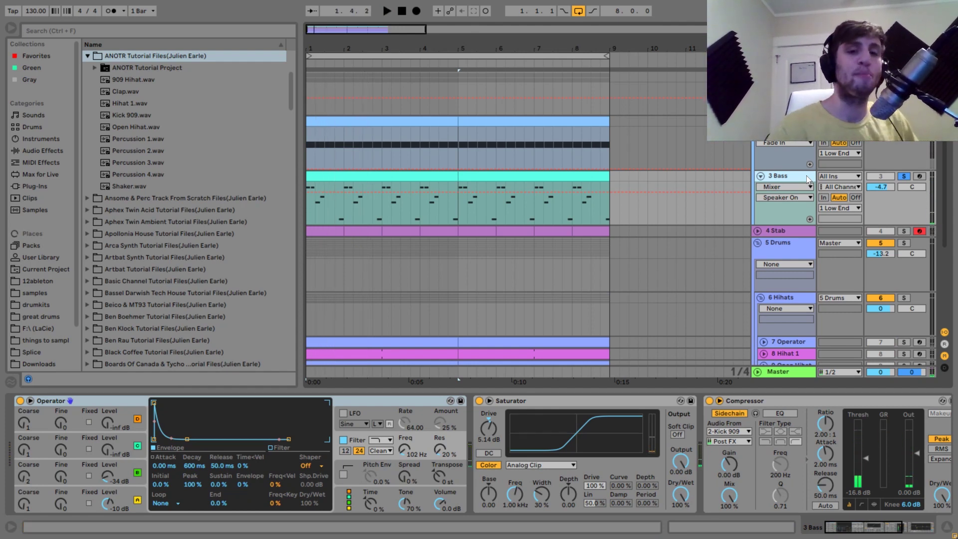
{"action": "key", "text": "space"}
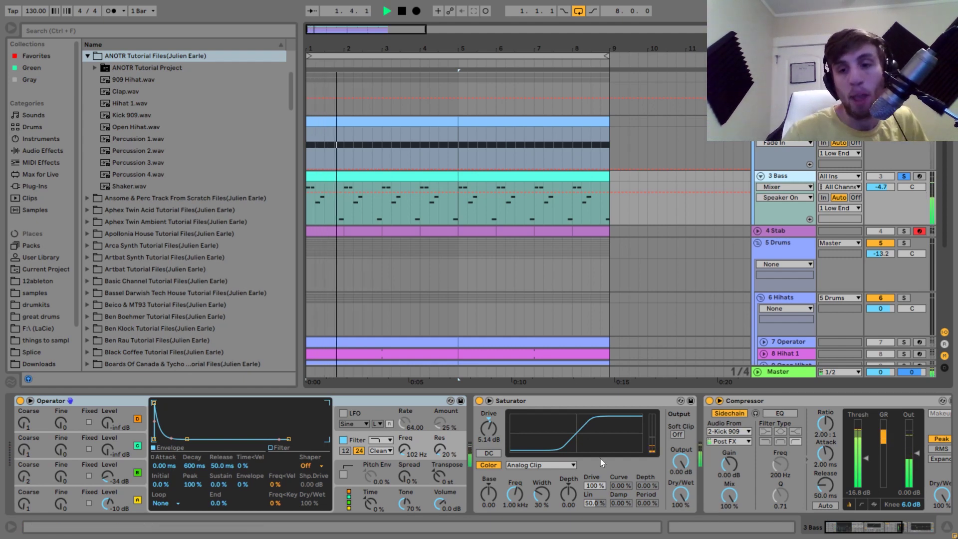
- Examine the Compressor and EQ Eight at the end of the Bass track's device chain during playback
{"action": "left_click", "coordinate": [929, 530]}
{"action": "key", "text": "space"}
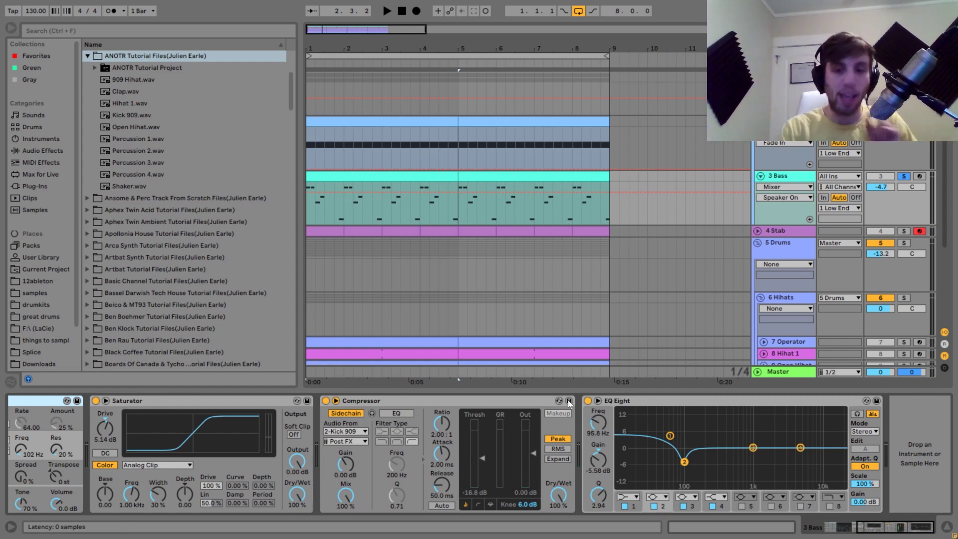
{"action": "key", "text": "space"}
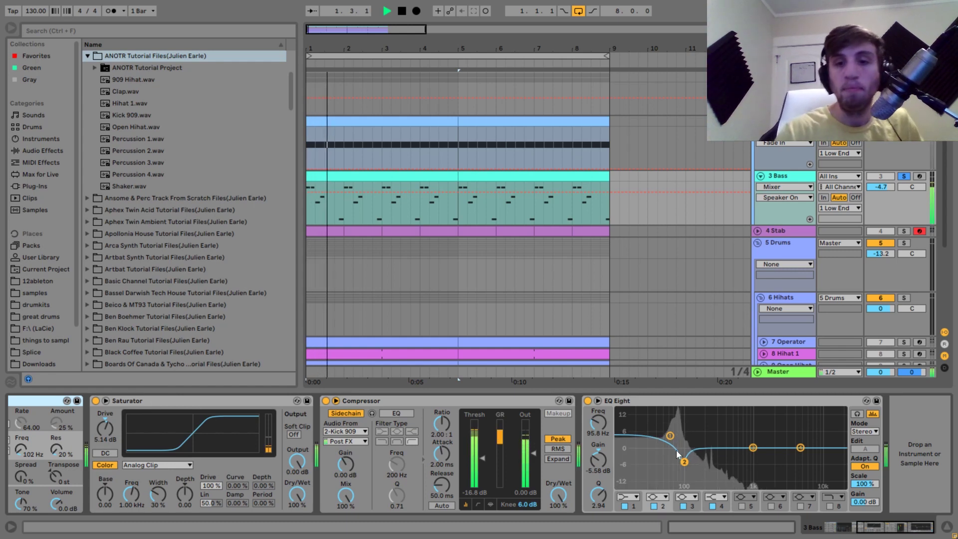
{"action": "key", "text": "space"}
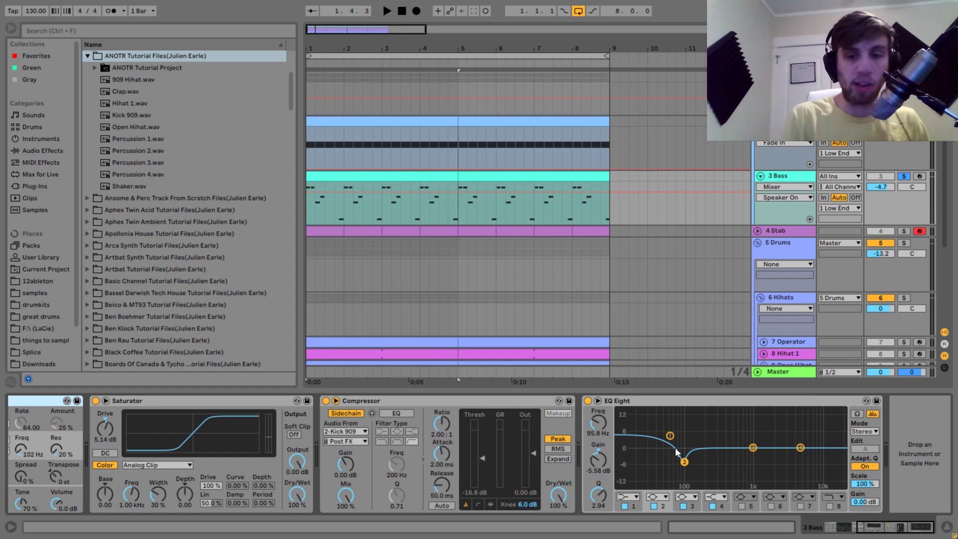
{"action": "key", "text": "space"}
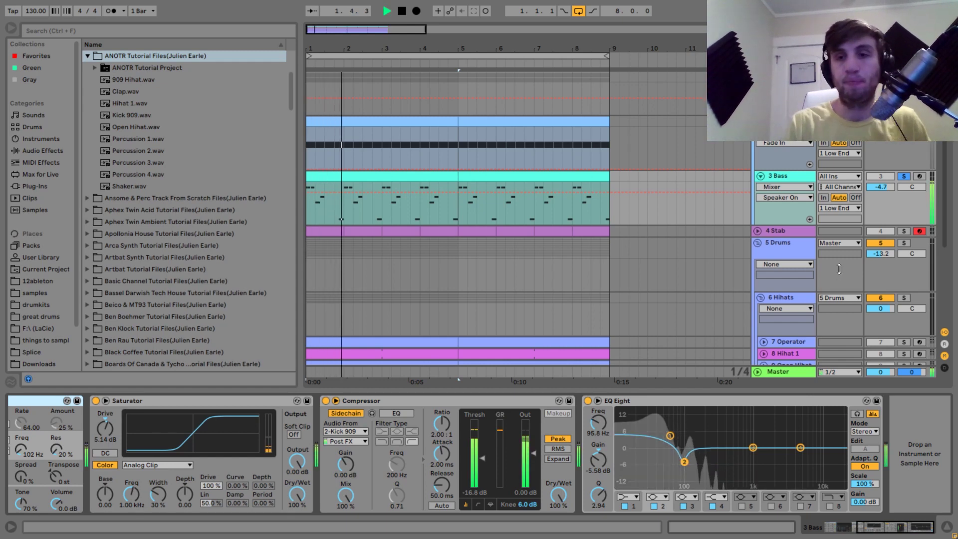
{"action": "key", "text": "space"}
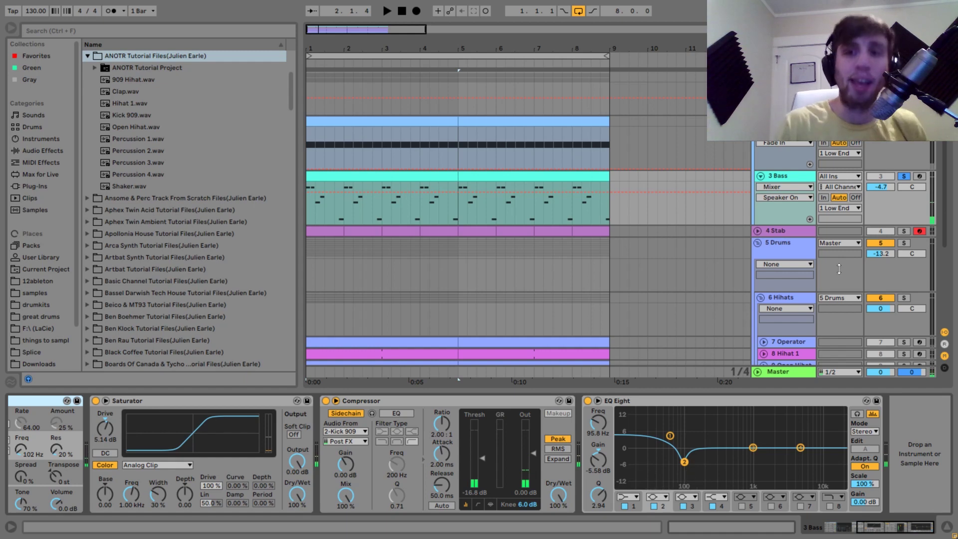
- Unsolo the Bass track, and display the Low End group's device chain while playing the kick and bass together
{"action": "key", "text": "Up"}
{"action": "key", "text": "Up"}
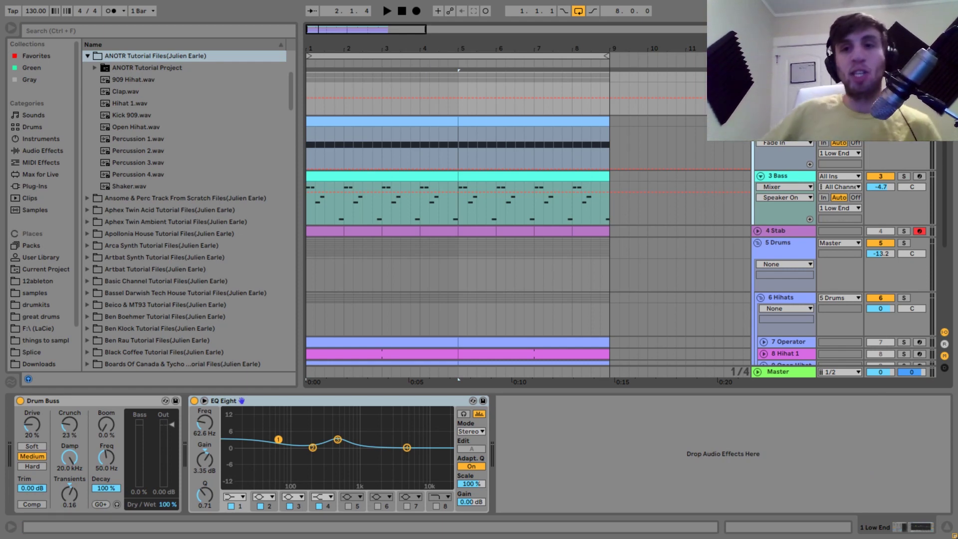
{"action": "key", "text": "space"}
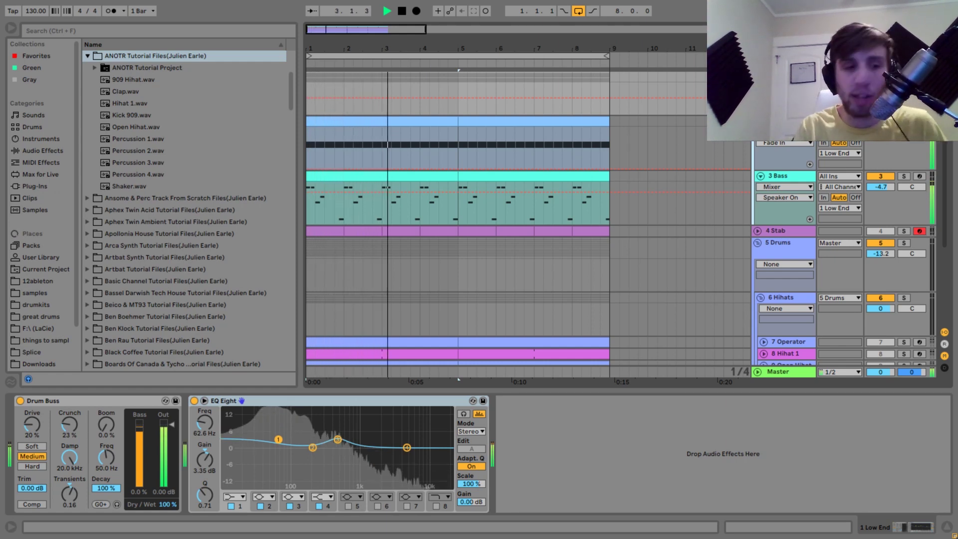
{"action": "key", "text": "space"}
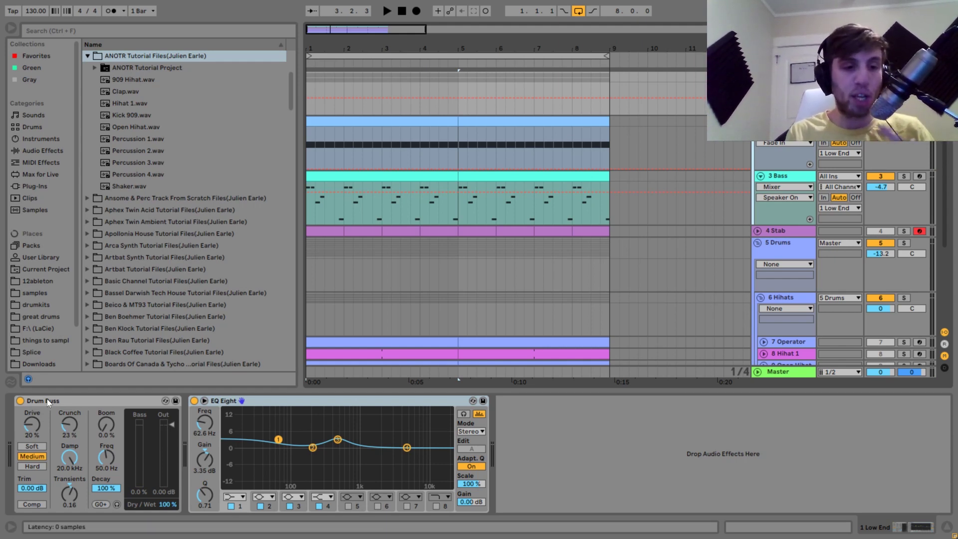
- Compare the Low End group with its Drum Buss switched off and on during playback, leaving it enabled
{"action": "left_click", "coordinate": [20, 401]}
{"action": "key", "text": "space"}
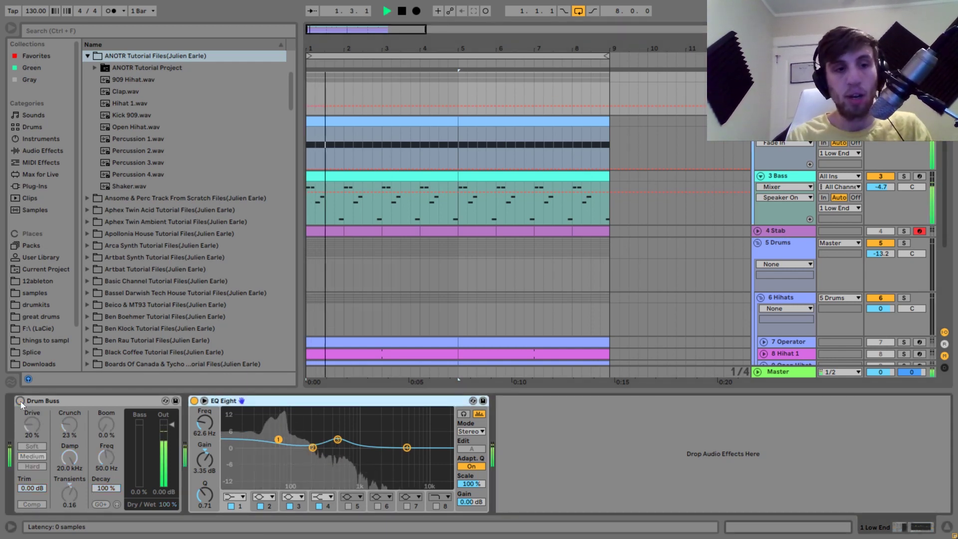
{"action": "left_click", "coordinate": [20, 401]}
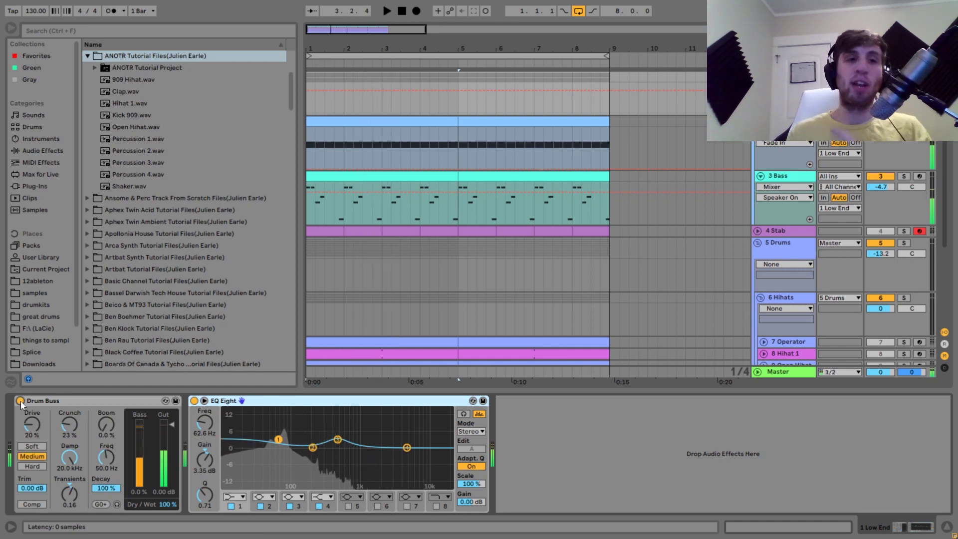
{"action": "key", "text": "space"}
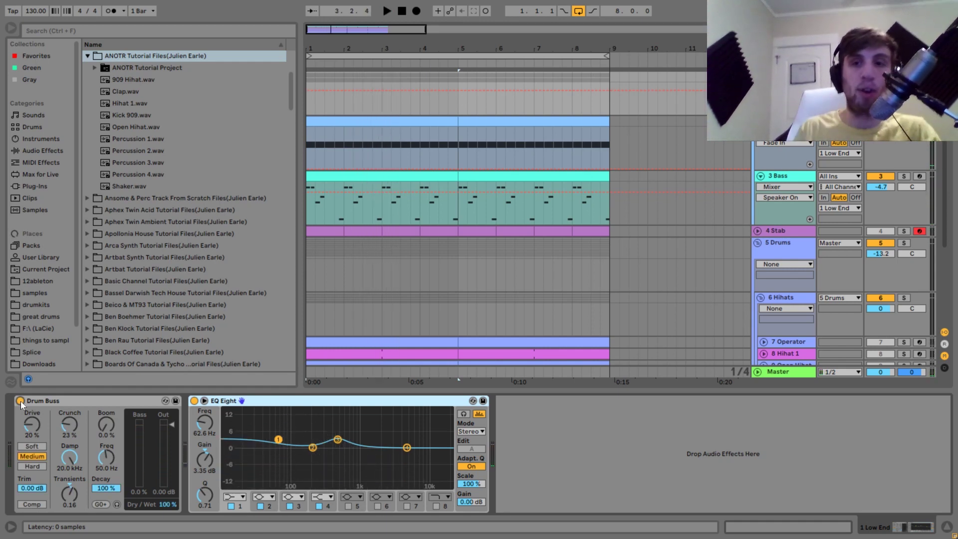
{"action": "key", "text": "space"}
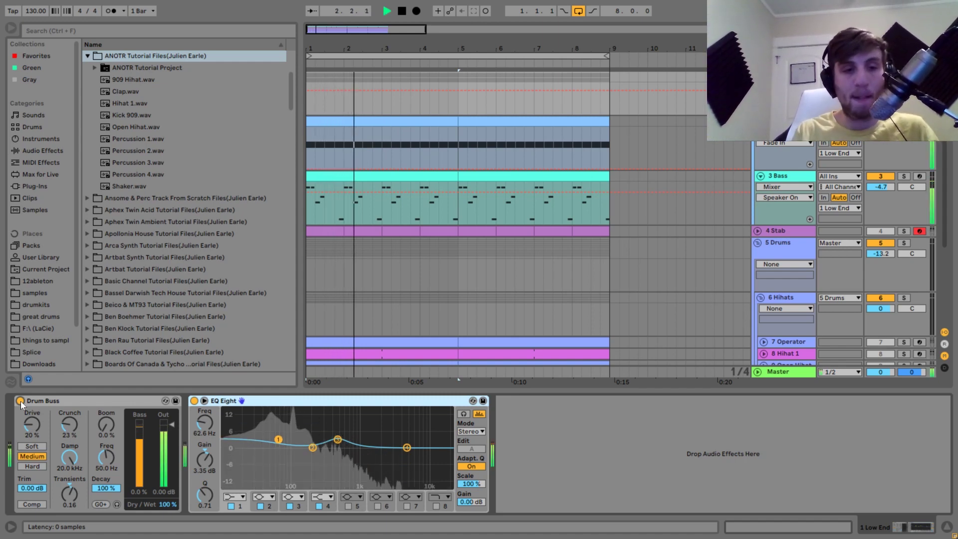
{"action": "key", "text": "space"}
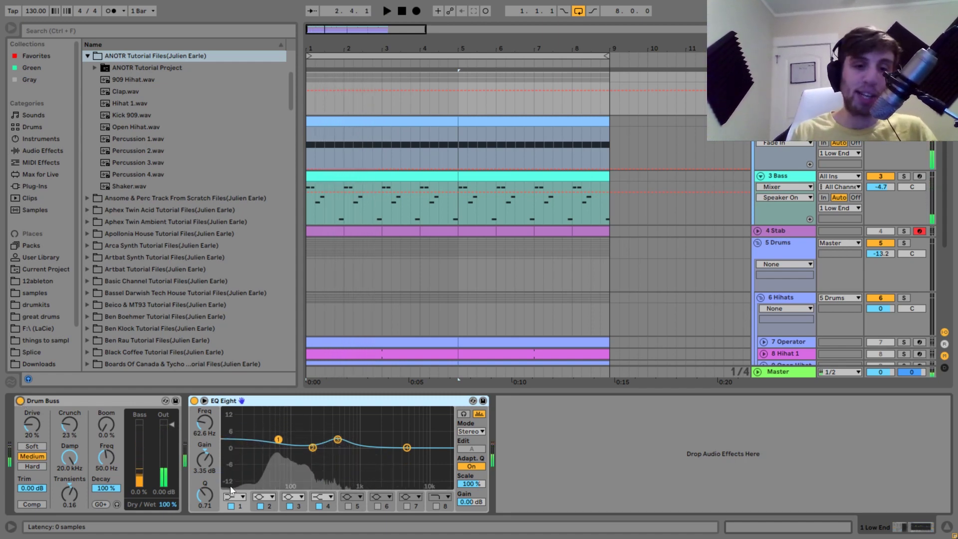
- Examine band 3 of the Low End group's EQ Eight, and compare playback with the EQ bypassed and enabled
{"action": "left_click", "coordinate": [337, 442]}
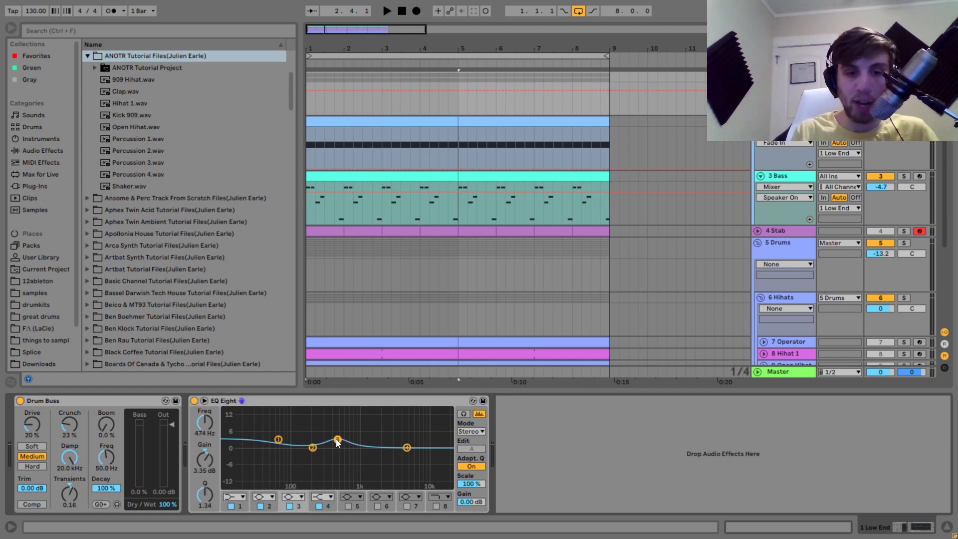
{"action": "key", "text": "space"}
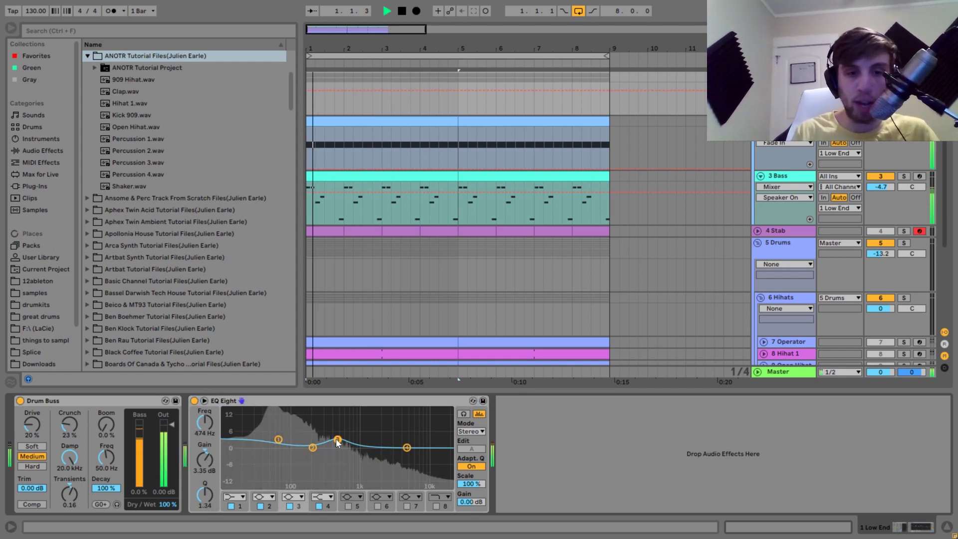
{"action": "left_click", "coordinate": [194, 401]}
{"action": "left_click", "coordinate": [194, 400]}
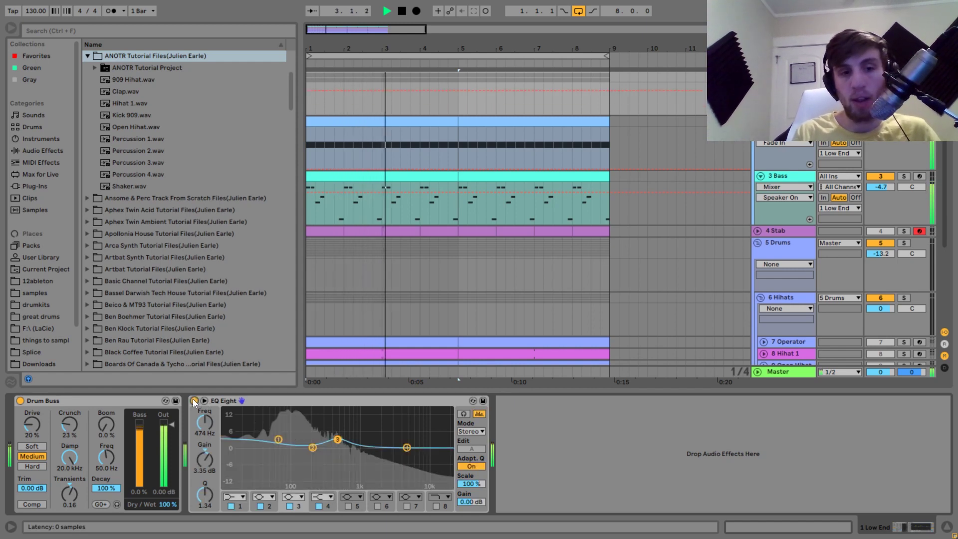
{"action": "key", "text": "space"}
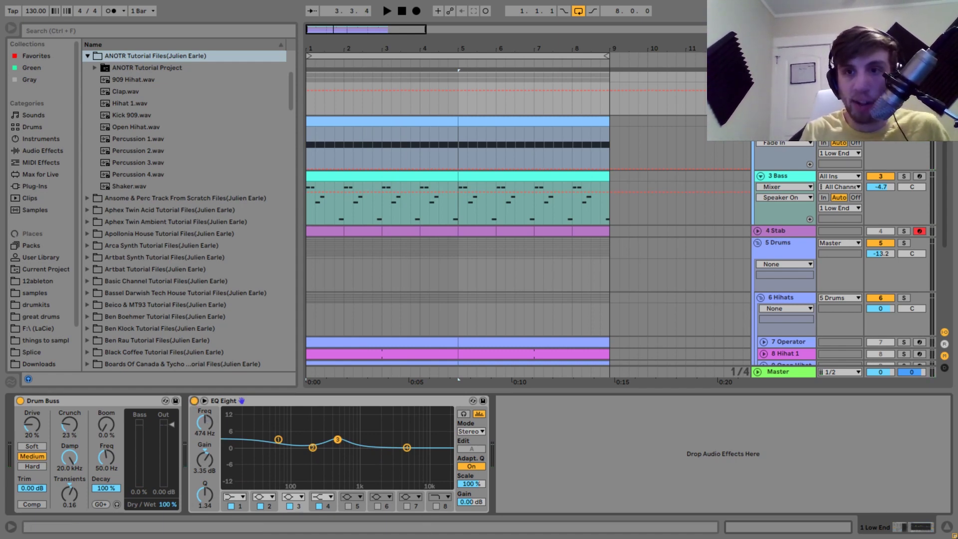
- Display the Kick 909 track's devices, and return to the Low End group's device chain
{"action": "left_click", "coordinate": [778, 125]}
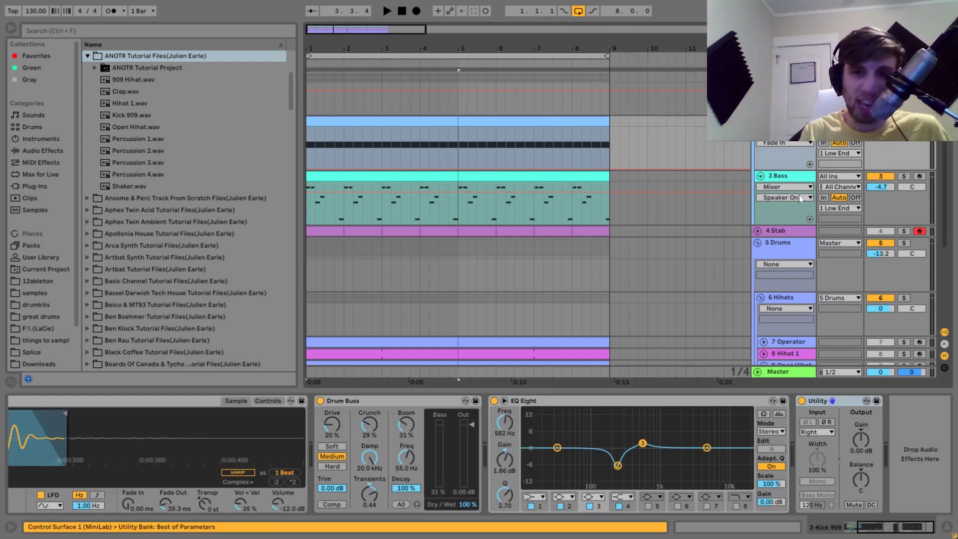
{"action": "left_click", "coordinate": [792, 179]}
{"action": "left_click", "coordinate": [778, 100]}
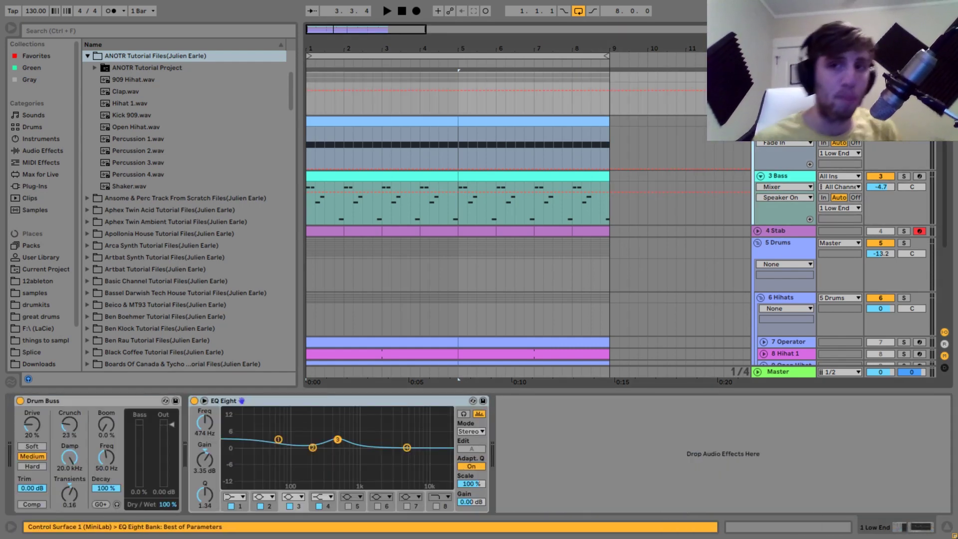
- Unfold the Stab track, and display the Operator at the start of its device chain during playback
{"action": "scroll", "coordinate": [529, 224], "scroll_direction": "down", "scroll_amount": 5}
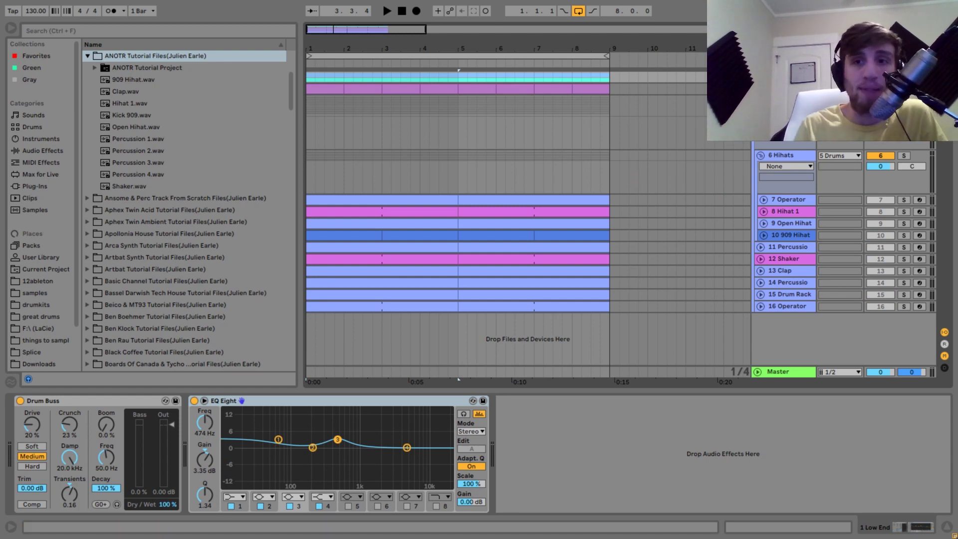
{"action": "scroll", "coordinate": [529, 225], "scroll_direction": "up", "scroll_amount": 2}
{"action": "key", "text": "space"}
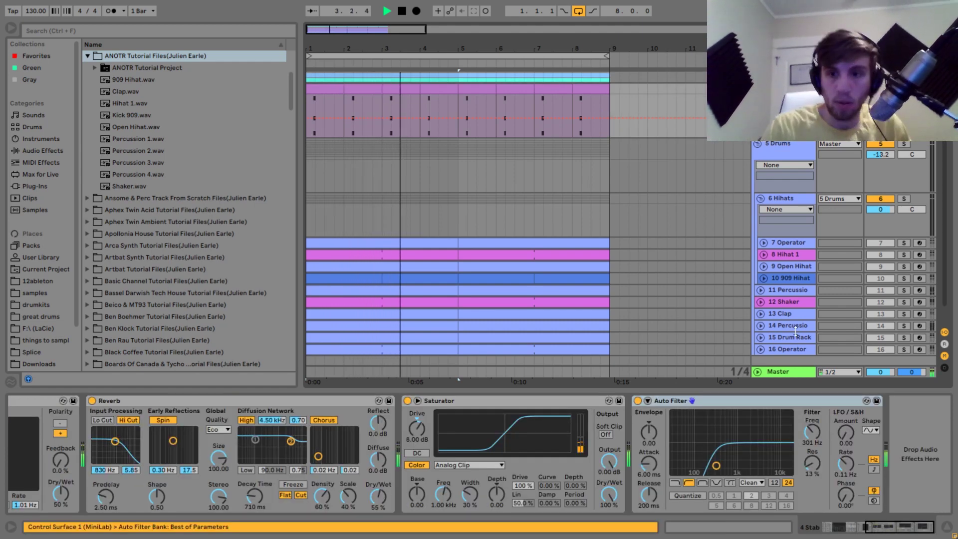
{"action": "left_click", "coordinate": [829, 529]}
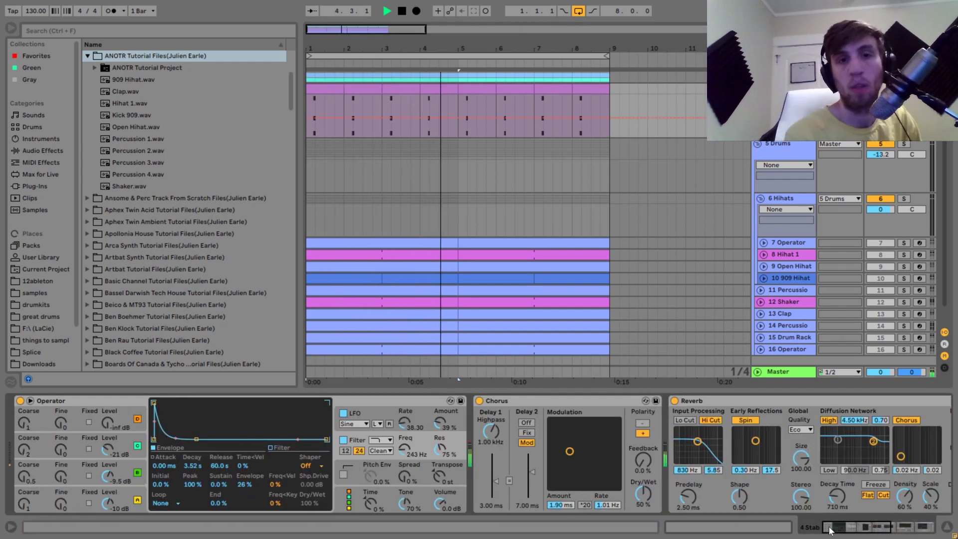
{"action": "key", "text": "space"}
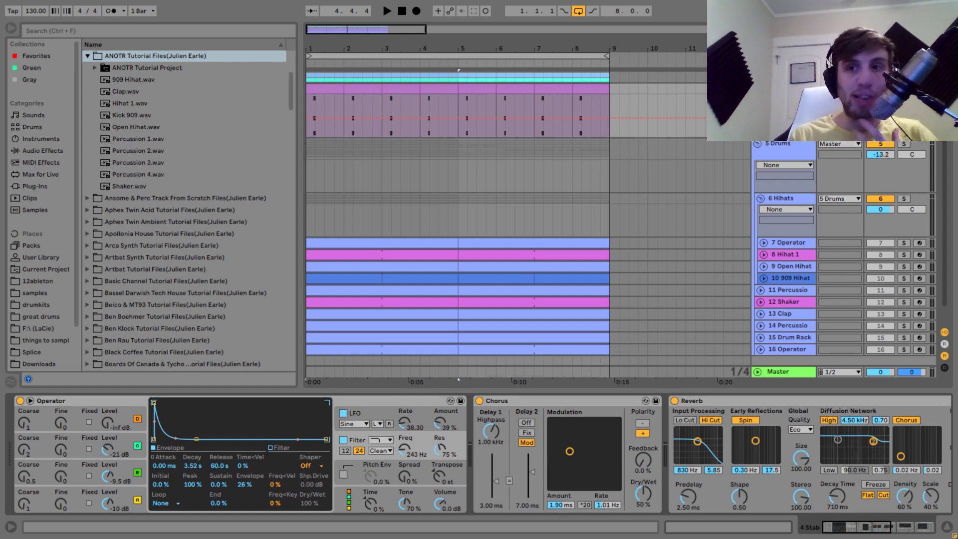
- Play the stab together with the drums, and examine the chord notes in the first Stab clip
{"action": "key", "text": "space"}
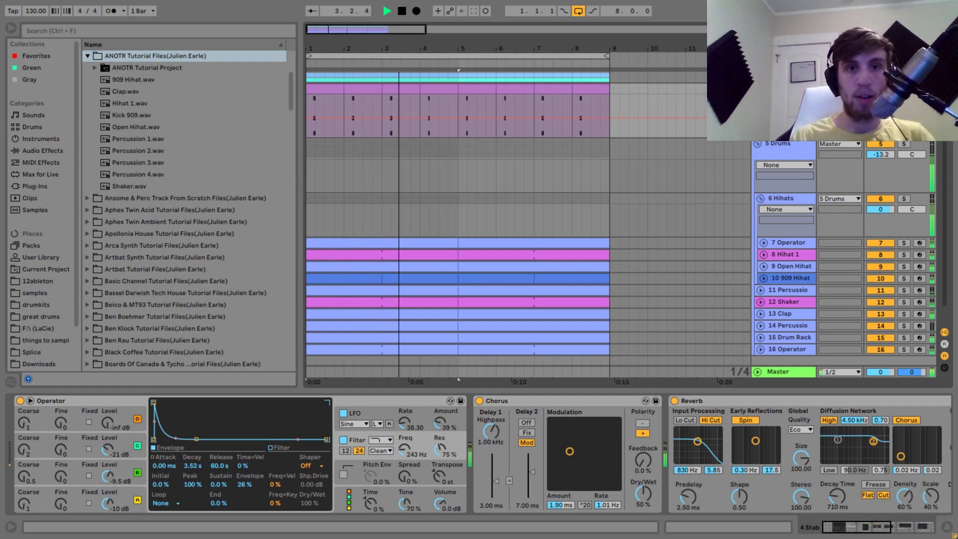
{"action": "key", "text": "space"}
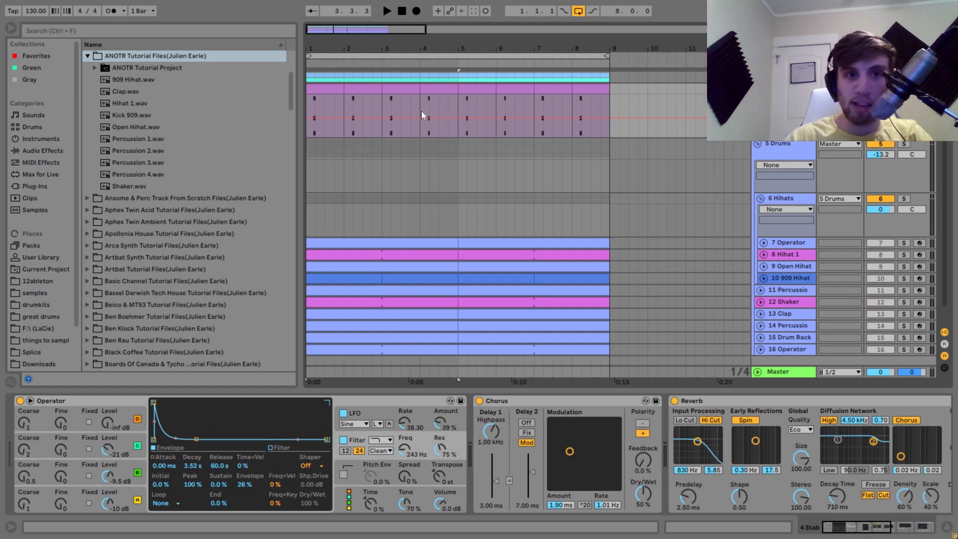
{"action": "double_click", "coordinate": [326, 113]}
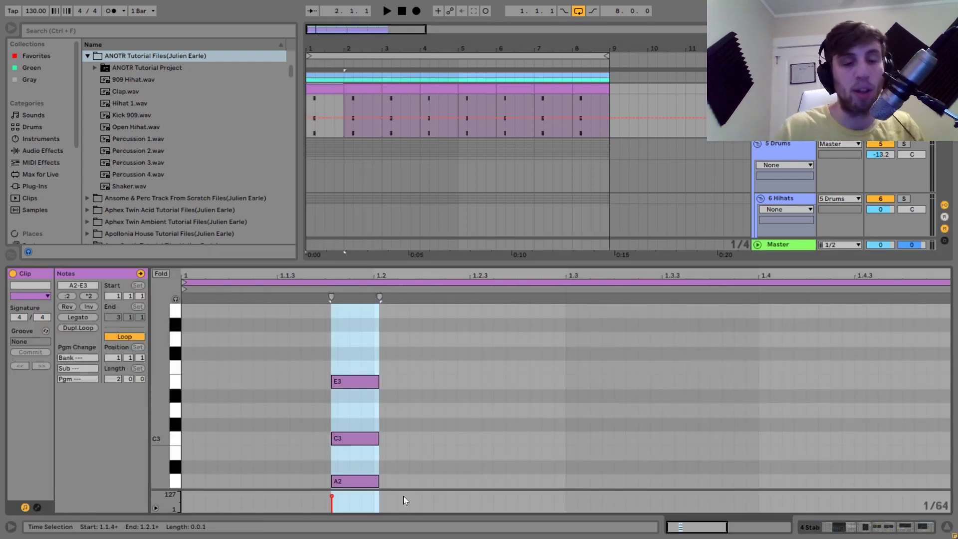
{"action": "key", "text": "space"}
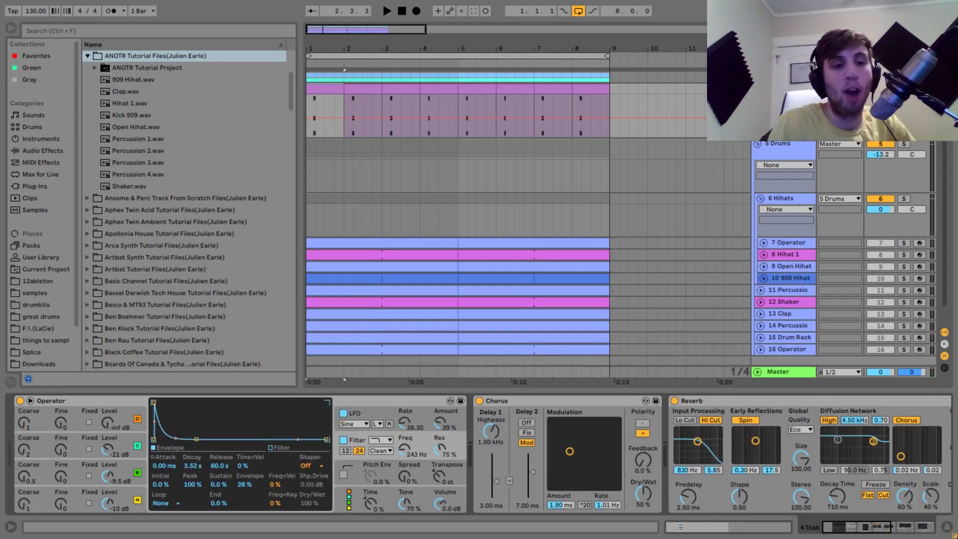
- Examine the settings and envelopes of oscillators A, B and C in the Stab track's Operator
{"action": "left_click", "coordinate": [127, 490]}
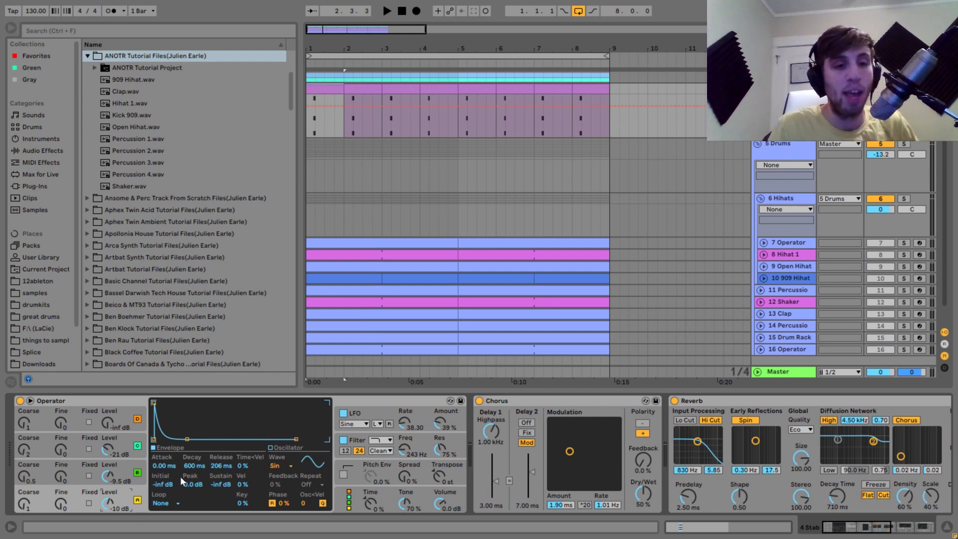
{"action": "left_click", "coordinate": [126, 465]}
{"action": "left_click", "coordinate": [123, 443]}
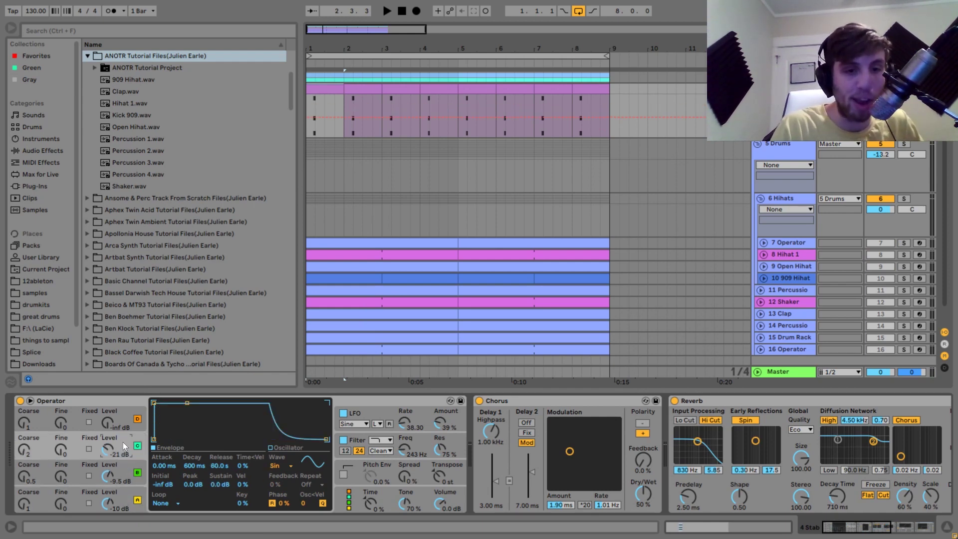
- Compare the stab with Operator's filter switched off and on during playback, leaving the filter enabled
{"action": "left_click", "coordinate": [344, 442]}
{"action": "key", "text": "space"}
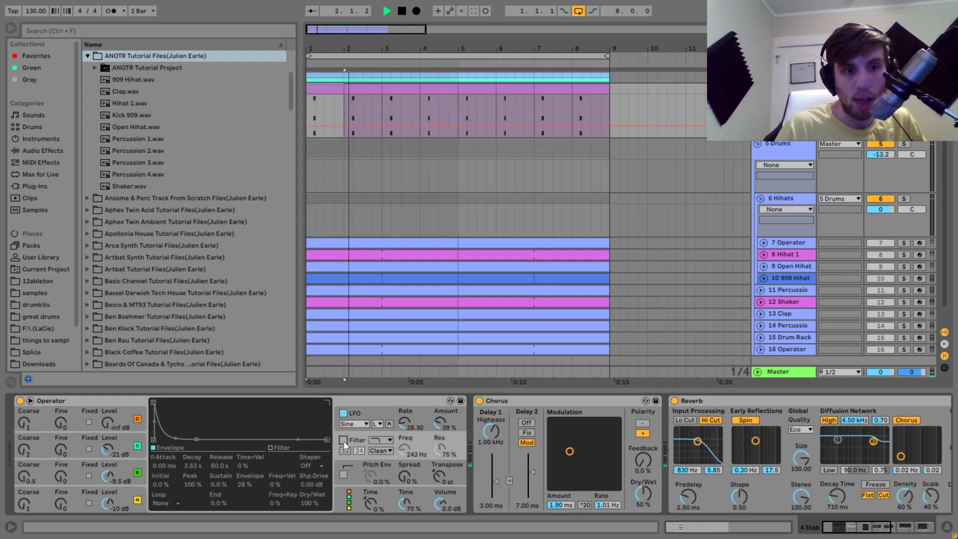
{"action": "key", "text": "space"}
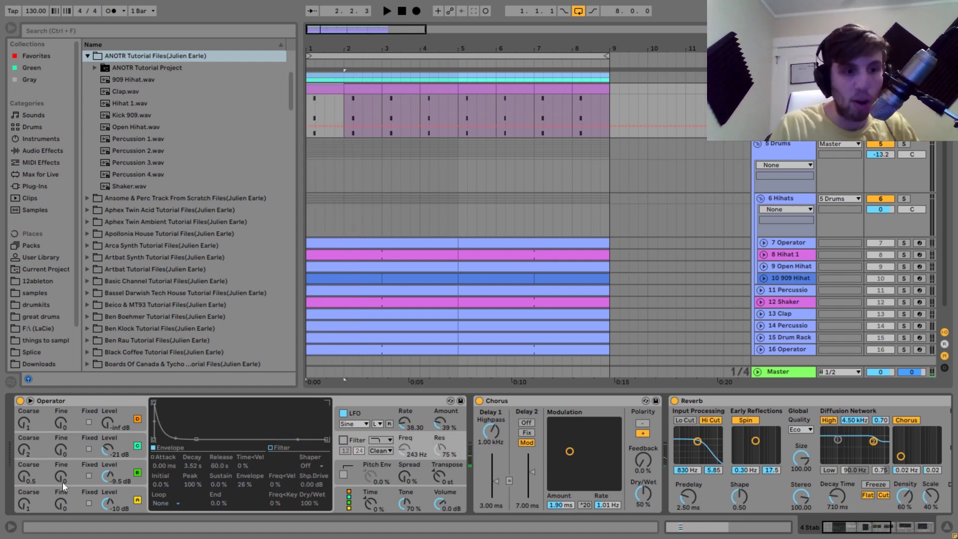
{"action": "left_click", "coordinate": [343, 440]}
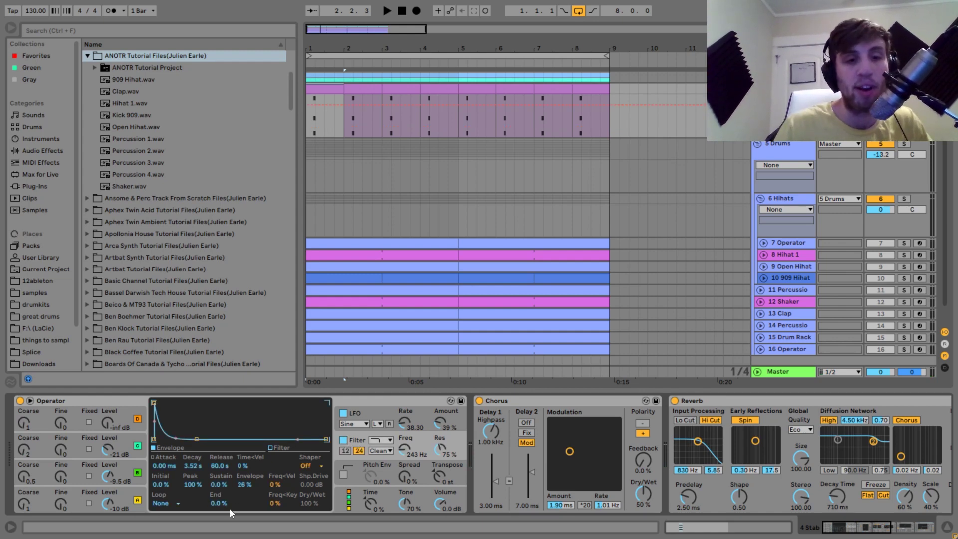
{"action": "key", "text": "space"}
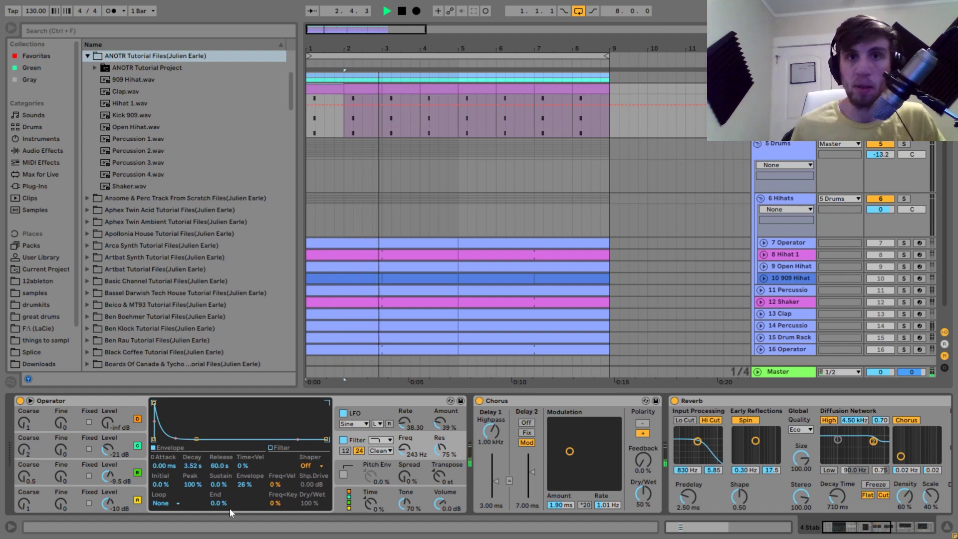
{"action": "key", "text": "space"}
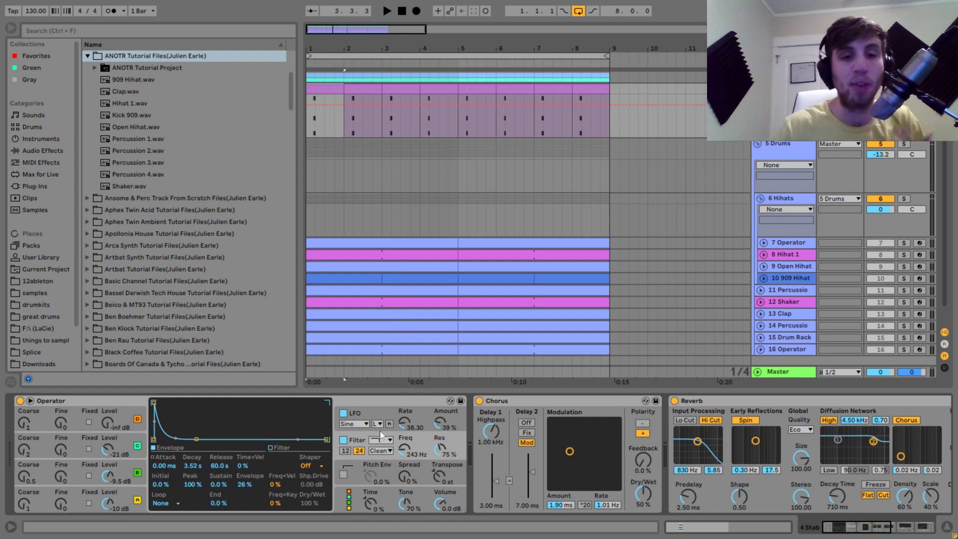
- Examine the LFO settings of the Stab track's Operator while playing the stab
{"action": "left_click", "coordinate": [370, 412]}
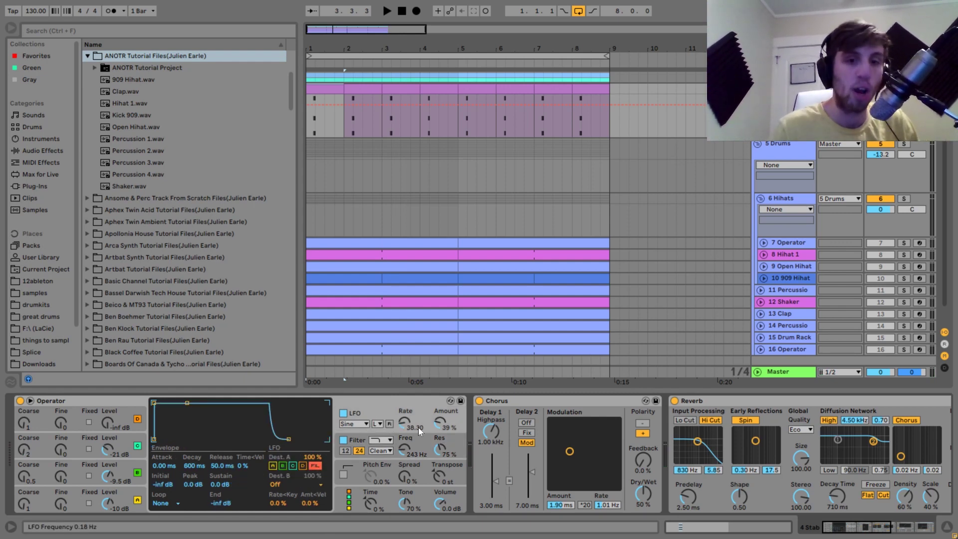
{"action": "key", "text": "space"}
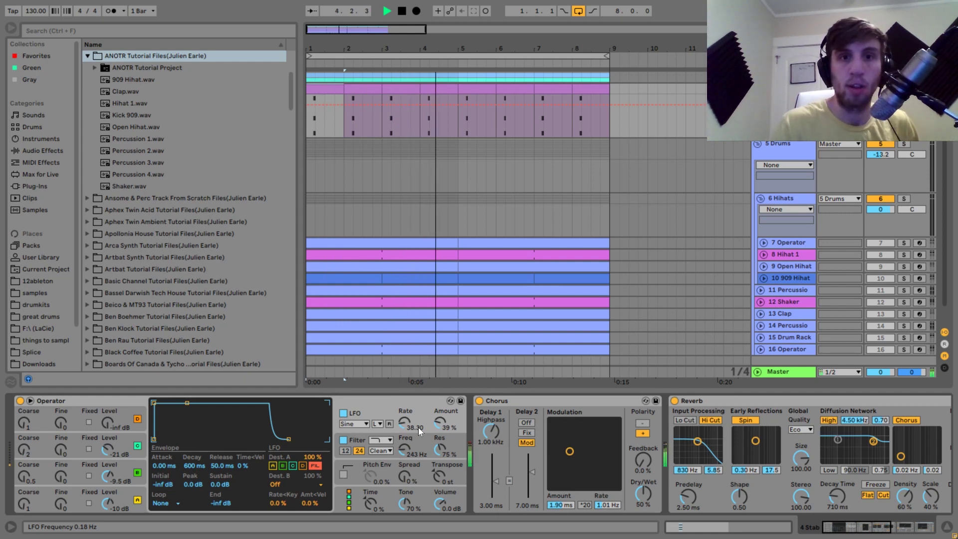
{"action": "key", "text": "space"}
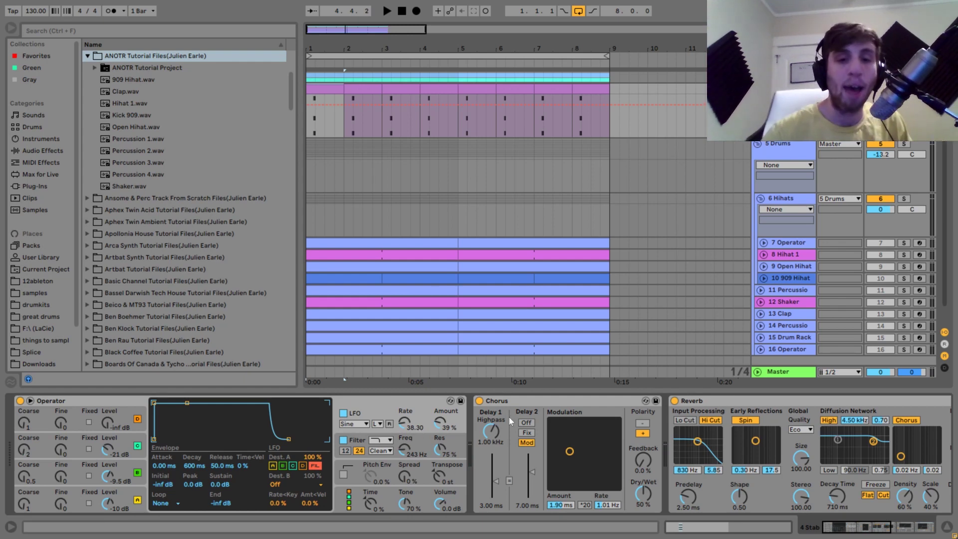
- Examine the Chorus, Reverb, Saturator and Auto Filter on the Stab track, playing the stab between them
{"action": "left_click_drag", "start_coordinate": [868, 530], "coordinate": [891, 530]}
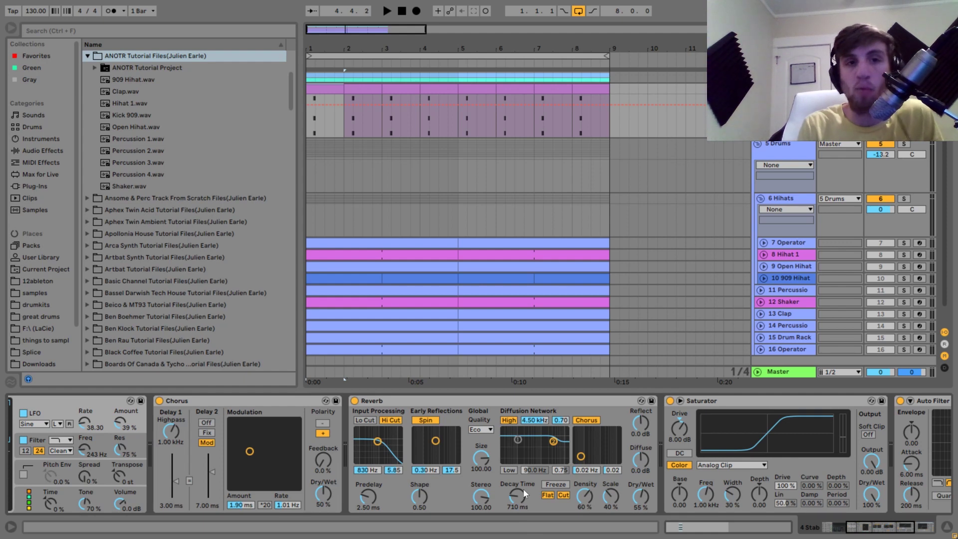
{"action": "key", "text": "space"}
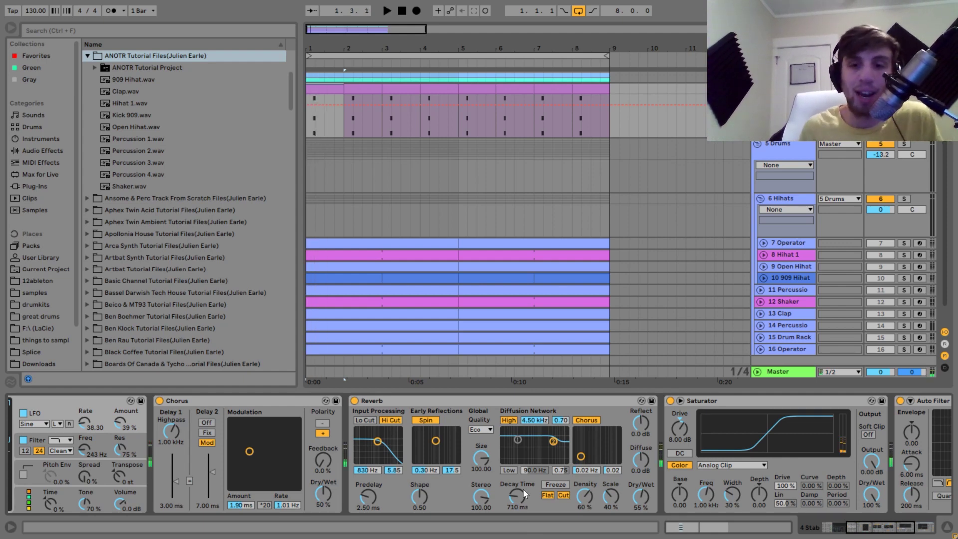
{"action": "left_click_drag", "start_coordinate": [902, 529], "coordinate": [927, 533]}
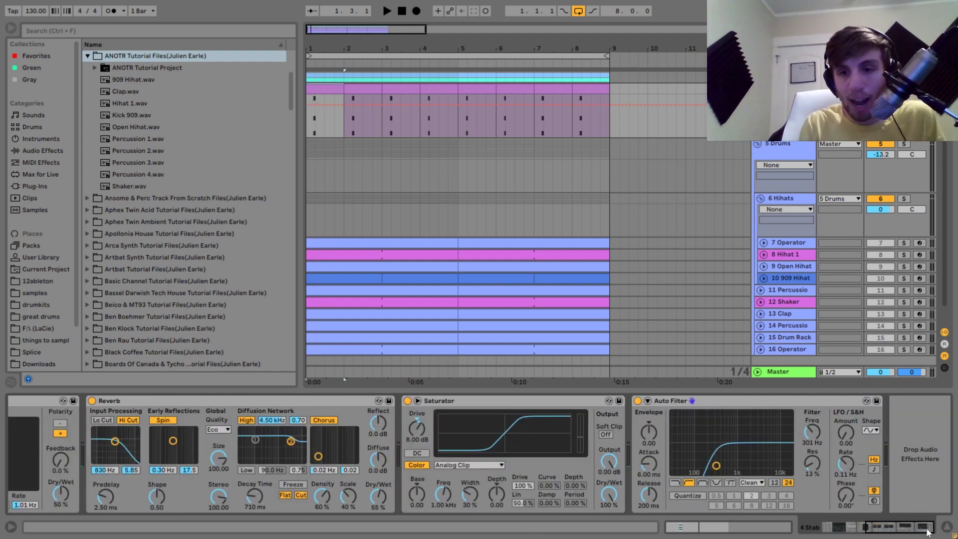
{"action": "key", "text": "space"}
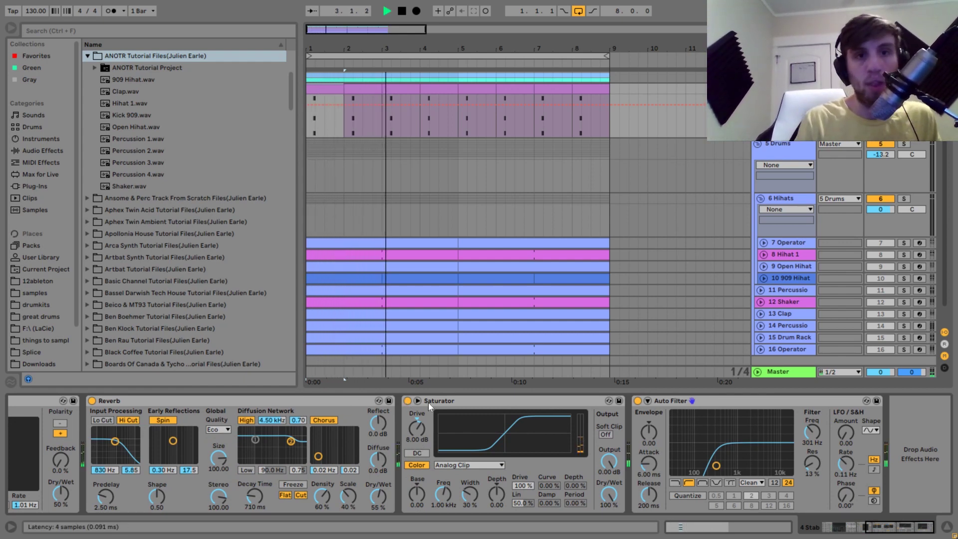
{"action": "key", "text": "space"}
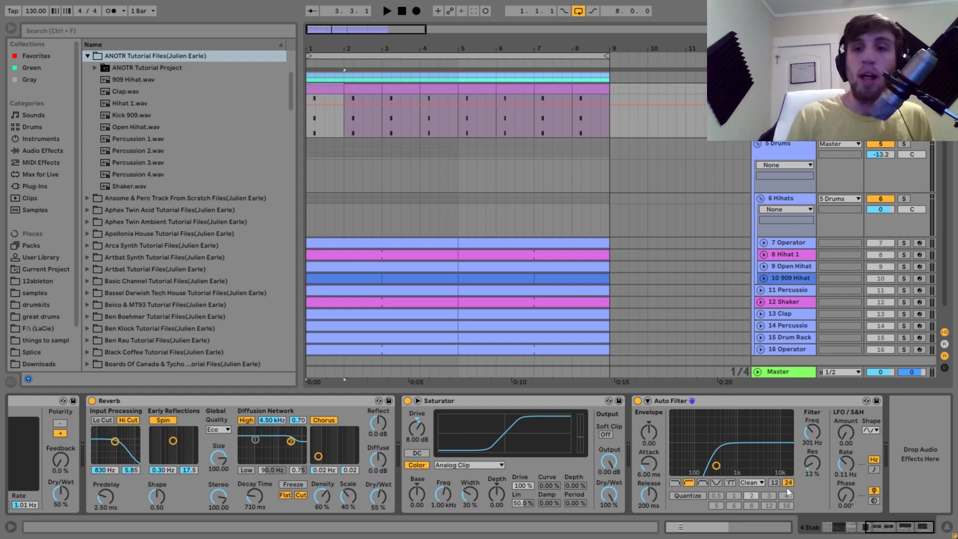
- Solo the Hihats group, and display its Reverb while playing the hi-hats
{"action": "left_click", "coordinate": [903, 199]}
{"action": "left_click", "coordinate": [792, 199]}
{"action": "key", "text": "space"}
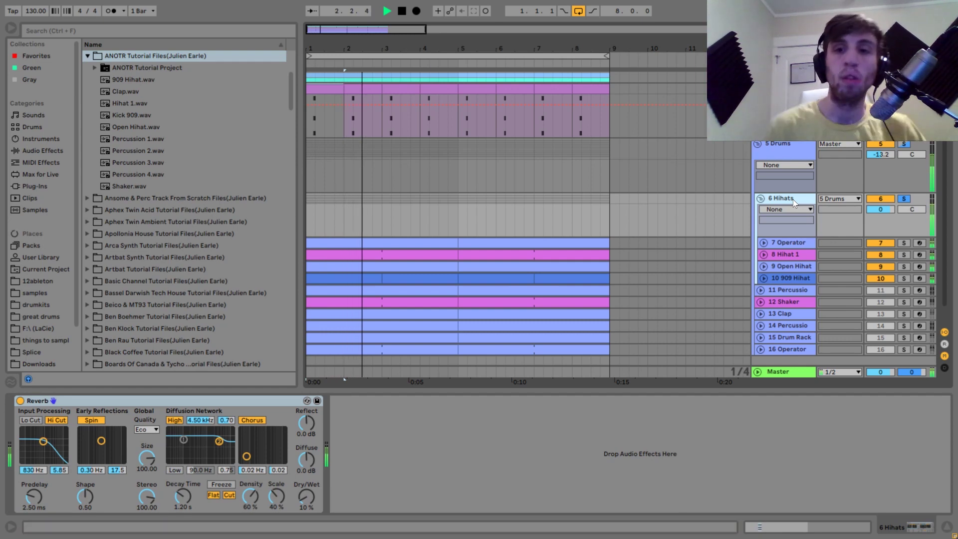
{"action": "key", "text": "space"}
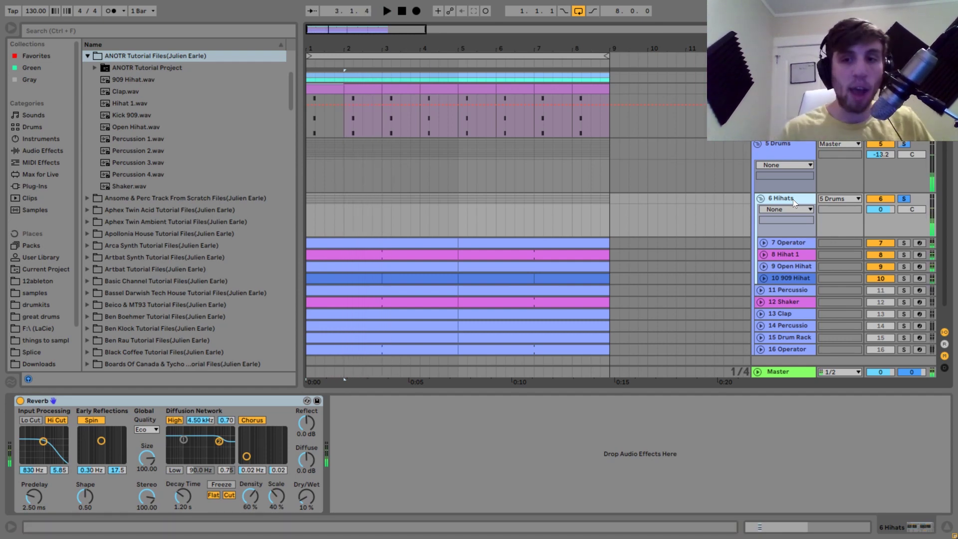
- Look through the device chains of the Open Hihat track, the Hihats group and the Drums group
{"action": "left_click", "coordinate": [784, 266]}
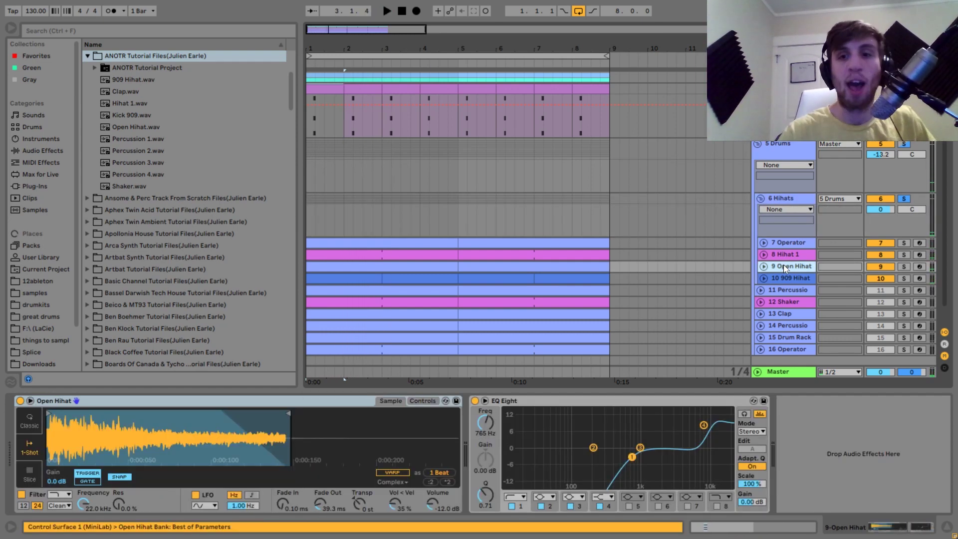
{"action": "left_click", "coordinate": [782, 197]}
{"action": "left_click", "coordinate": [791, 152]}
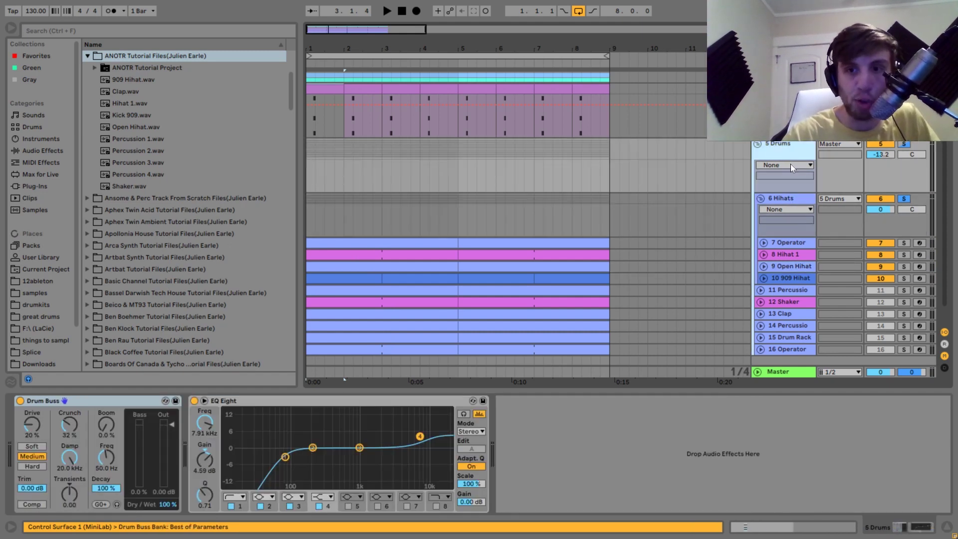
- Display the Hihat 1 track's sampler, unfold the track, and solo it for playback
{"action": "left_click", "coordinate": [779, 254]}
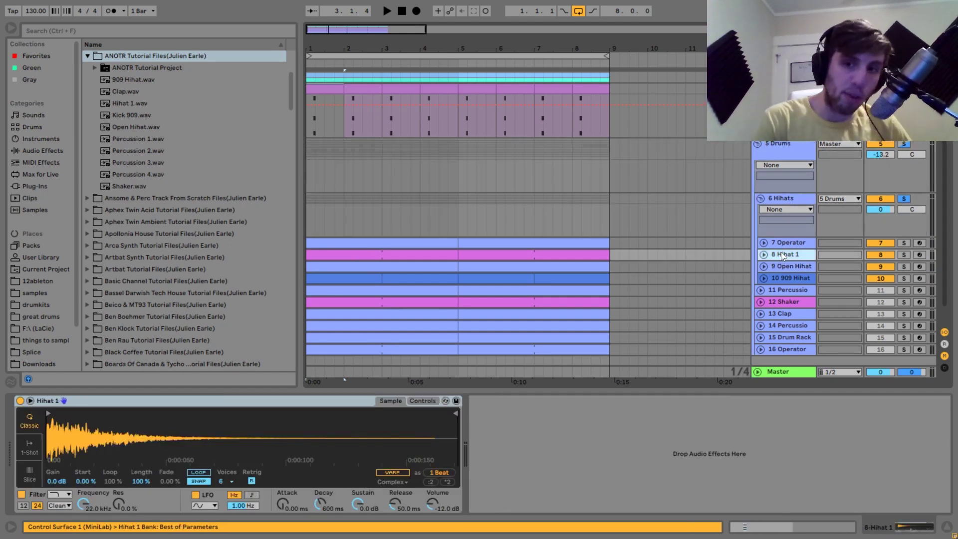
{"action": "left_click", "coordinate": [764, 255]}
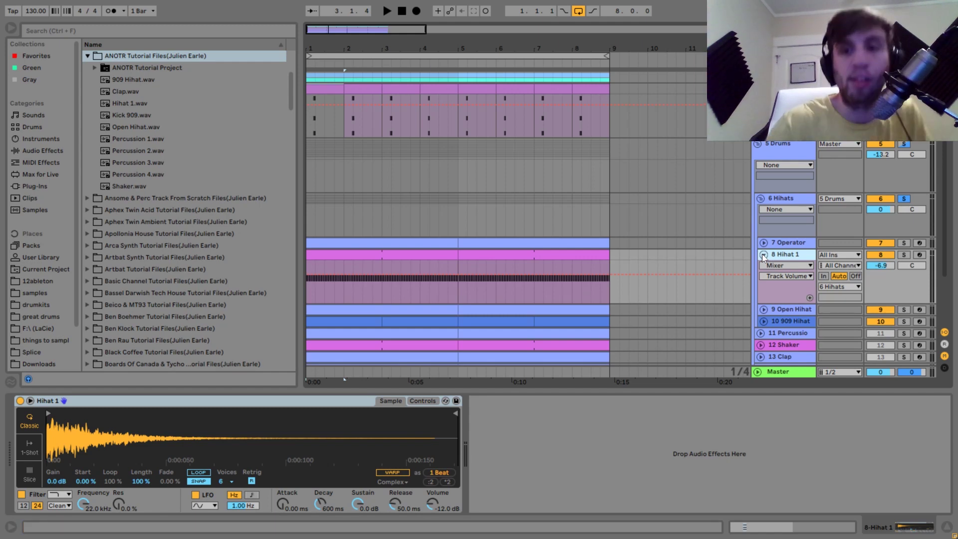
{"action": "left_click", "coordinate": [903, 254]}
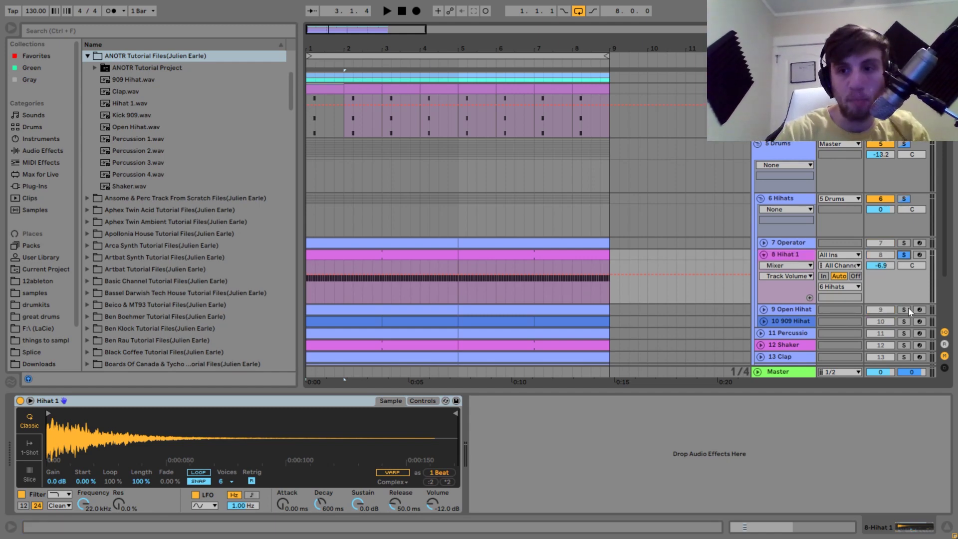
{"action": "key", "text": "space"}
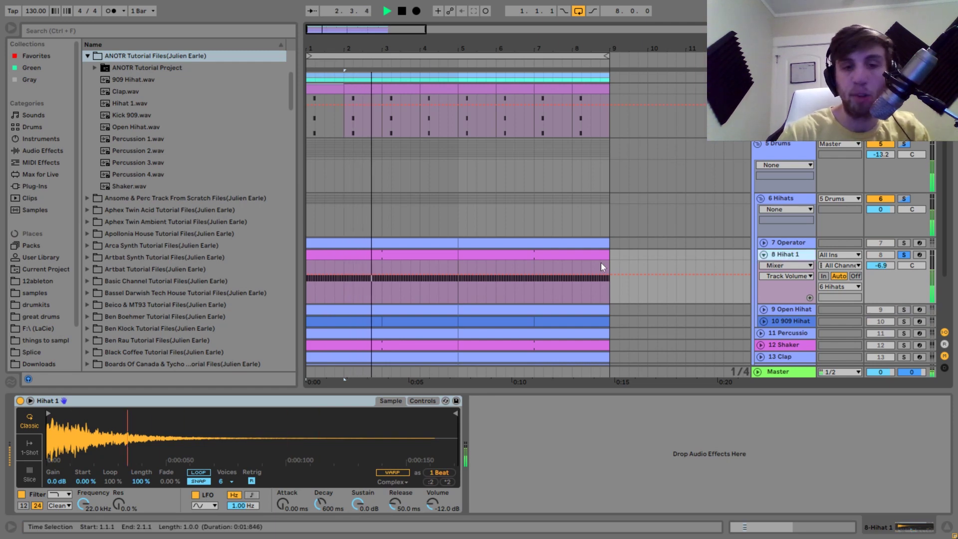
- Audition the Open Hihat track and the hi-hat Operator track, each soloed in turn during playback
{"action": "left_click", "coordinate": [905, 309]}
{"action": "key", "text": "space"}
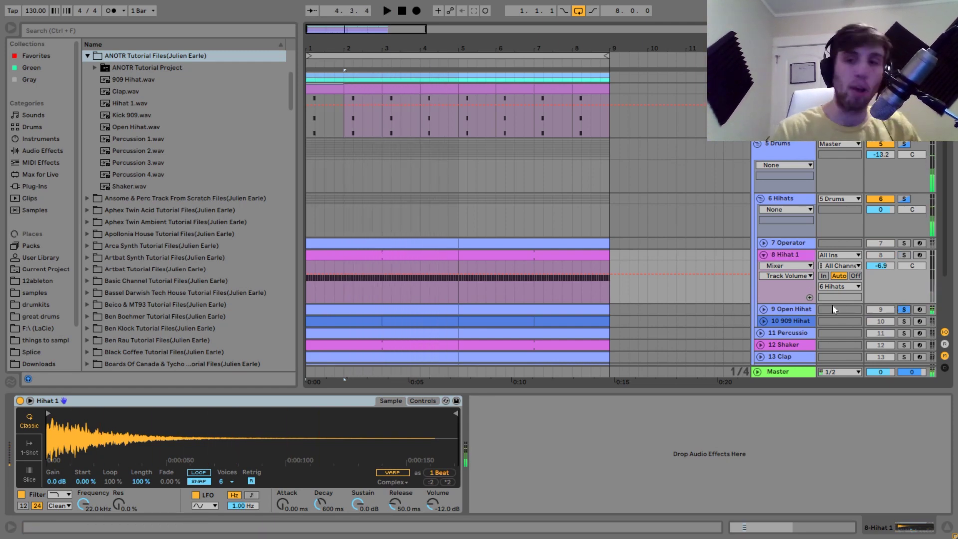
{"action": "left_click", "coordinate": [904, 243]}
{"action": "key", "text": "space"}
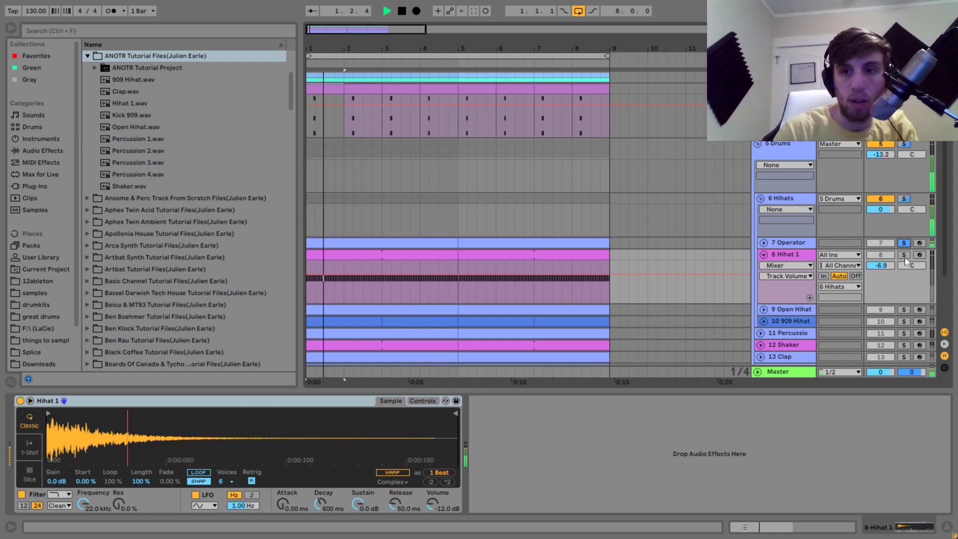
- Audition the hi-hat layers by adding Hihat 1 and 909 Hihat to the solo, displaying the 909 Hihat sampler, and soloing the Hihats group
{"action": "left_click", "coordinate": [904, 254], "text": "ctrl"}
{"action": "key", "text": "space"}
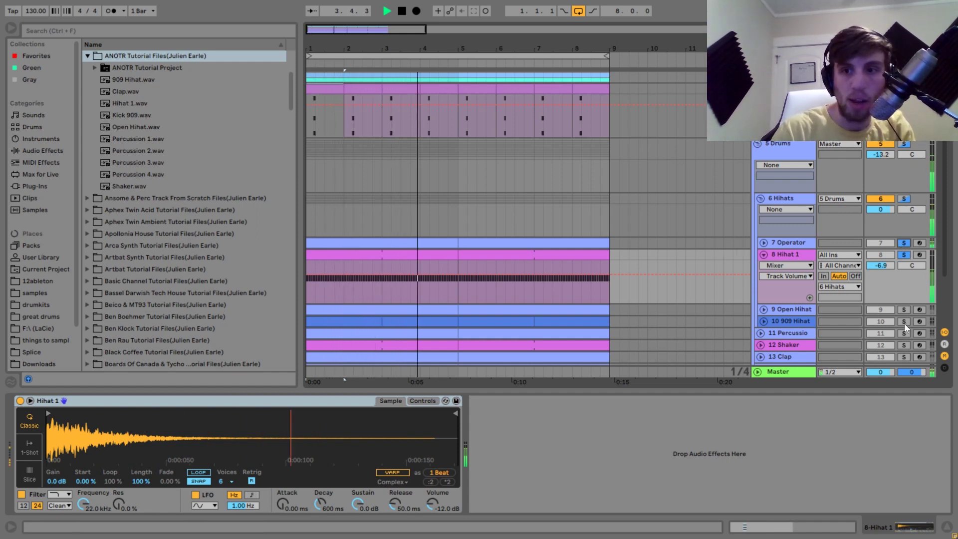
{"action": "left_click", "coordinate": [791, 320]}
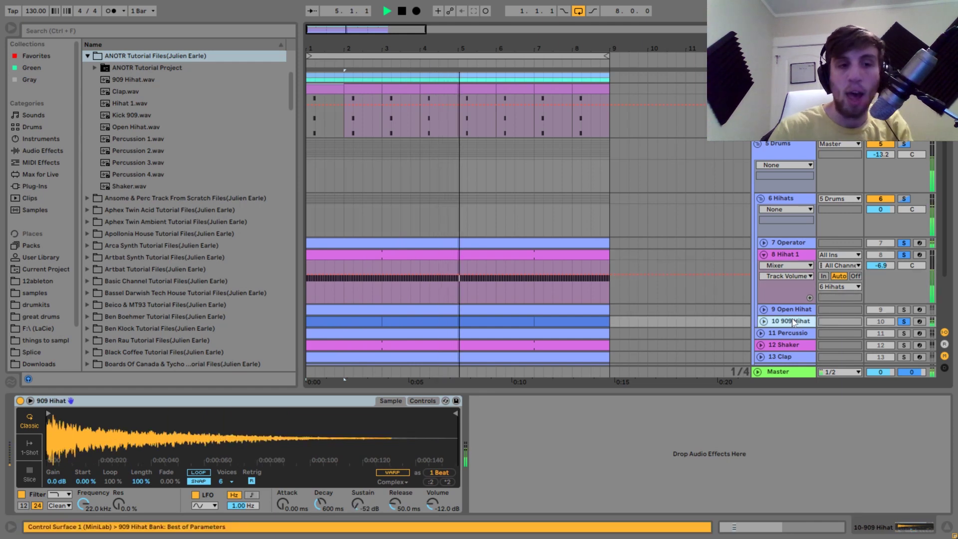
{"action": "key", "text": "space"}
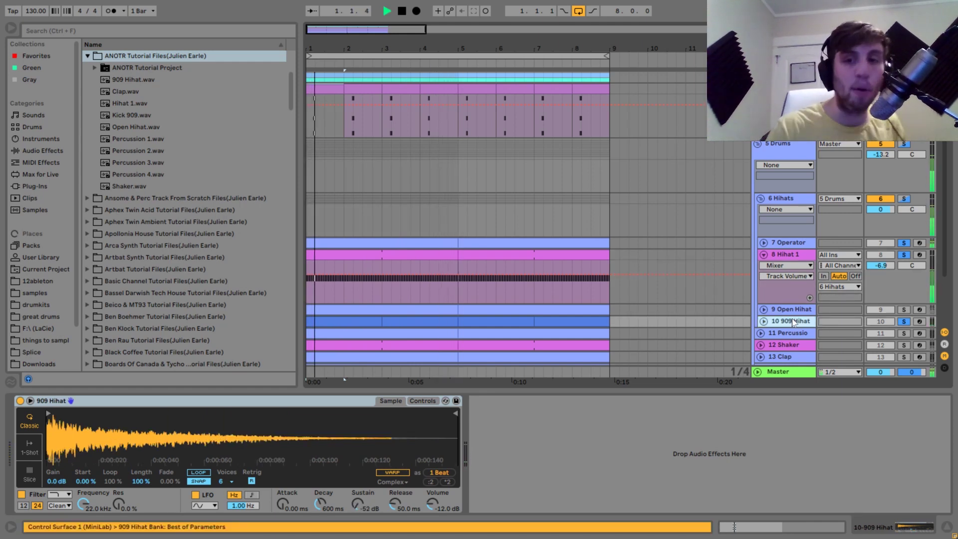
{"action": "left_click", "coordinate": [903, 198]}
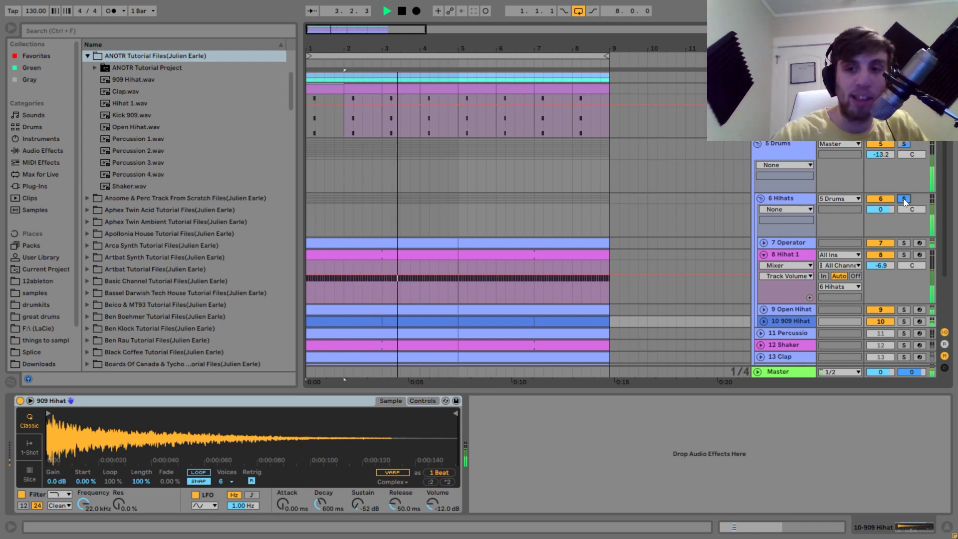
- Clear the Hihats group solo and compare full playback with the Operator and 909 Hihat tracks switched off and back on
{"action": "left_click", "coordinate": [904, 206]}
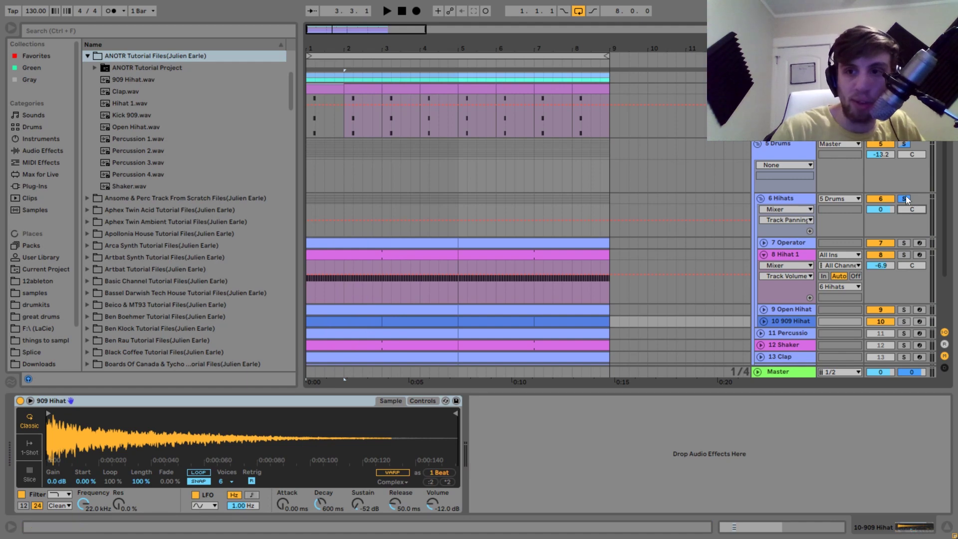
{"action": "left_click", "coordinate": [905, 198]}
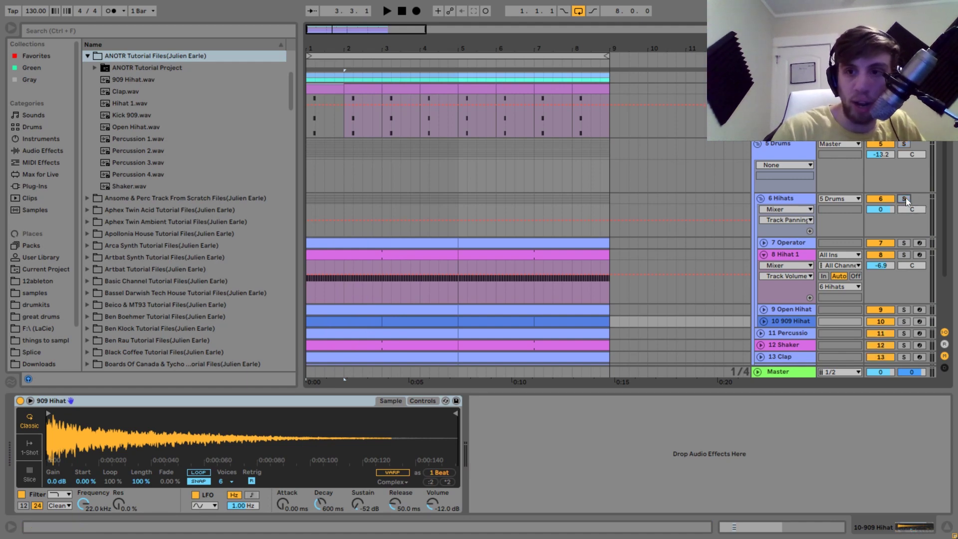
{"action": "left_click", "coordinate": [881, 321]}
{"action": "key", "text": "space"}
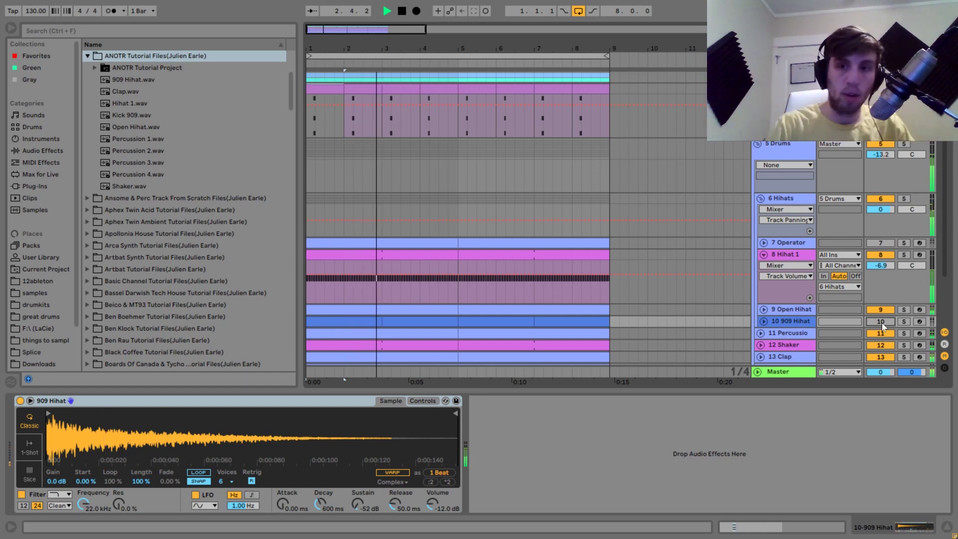
{"action": "key", "text": "space"}
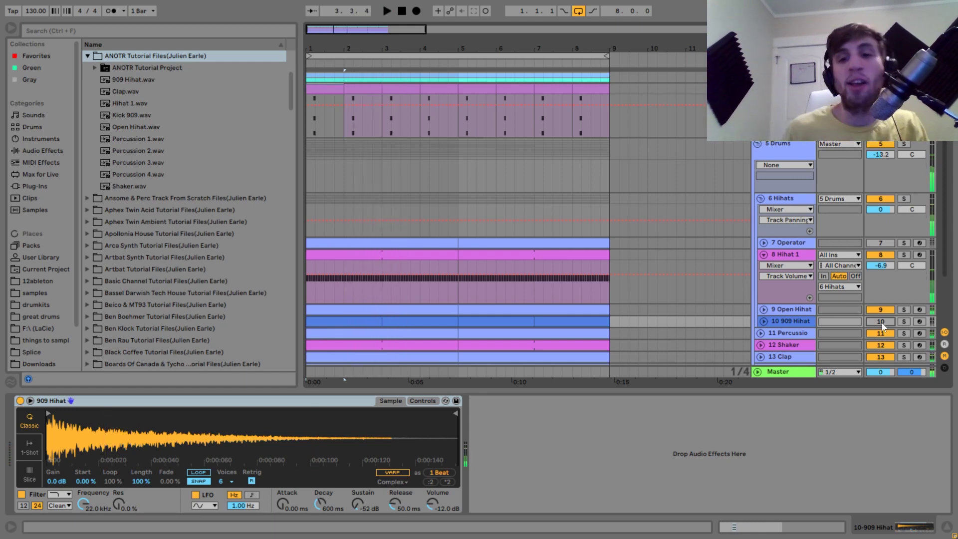
{"action": "left_click", "coordinate": [880, 321]}
{"action": "key", "text": "space"}
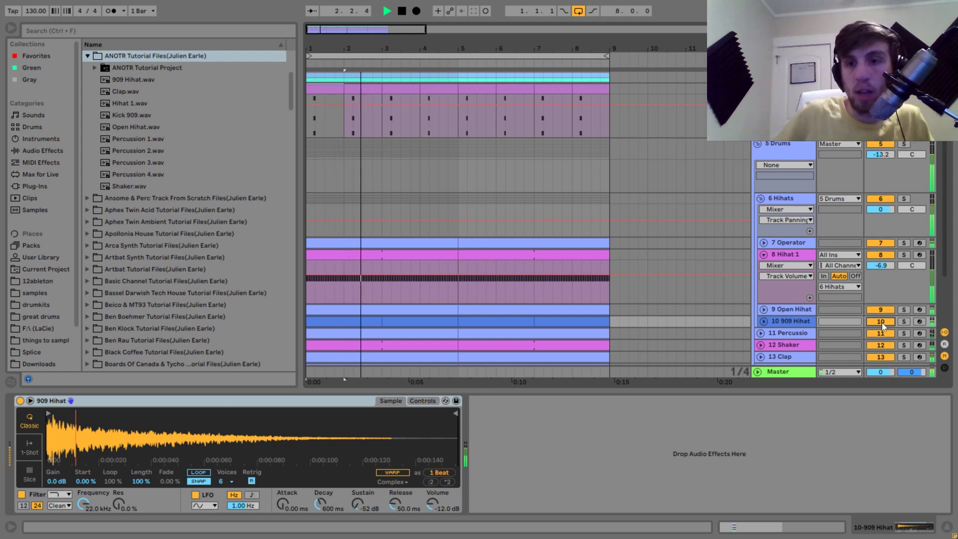
{"action": "key", "text": "space"}
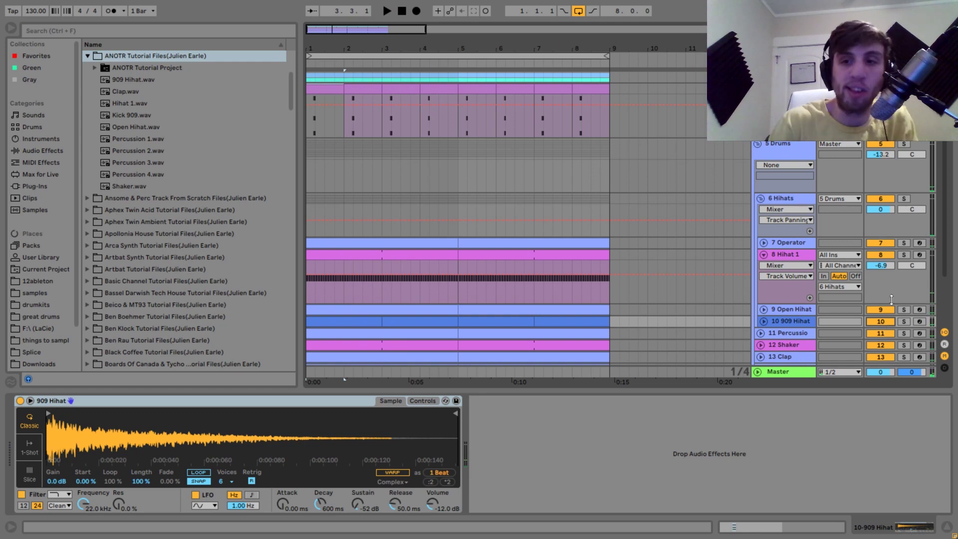
- Build up the hi-hat solo during playback, starting with Hihat 1 and adding Open Hihat, Operator and 909 Hihat
{"action": "left_click", "coordinate": [905, 254]}
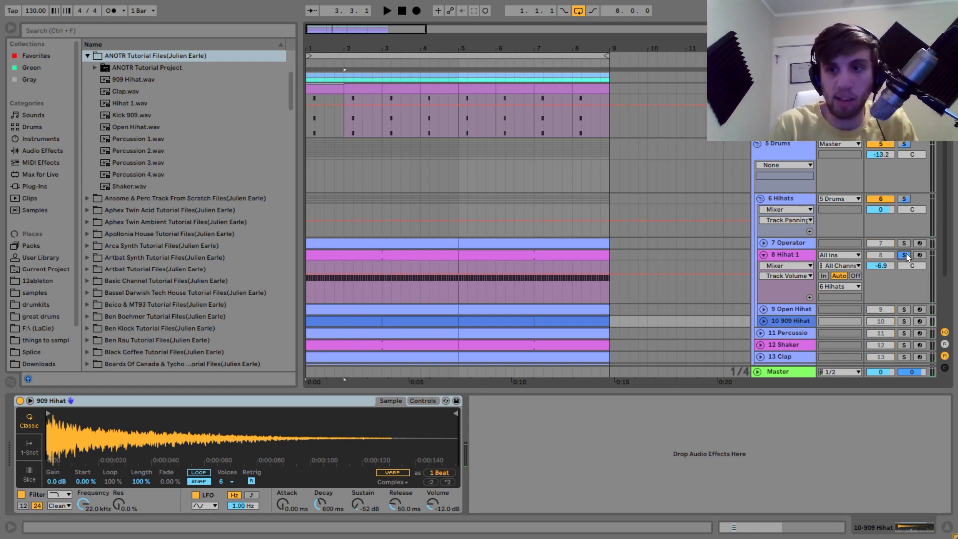
{"action": "left_click", "coordinate": [905, 310], "text": "ctrl"}
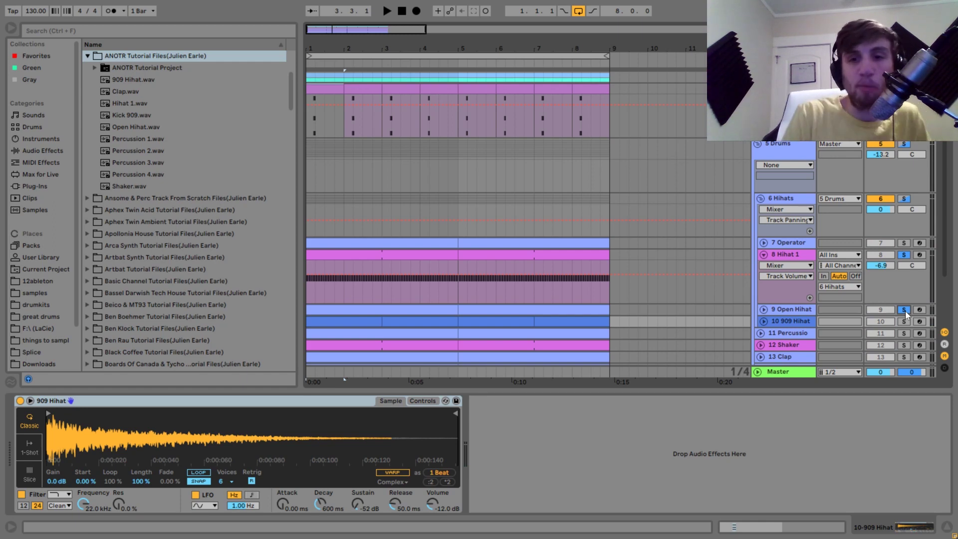
{"action": "key", "text": "space"}
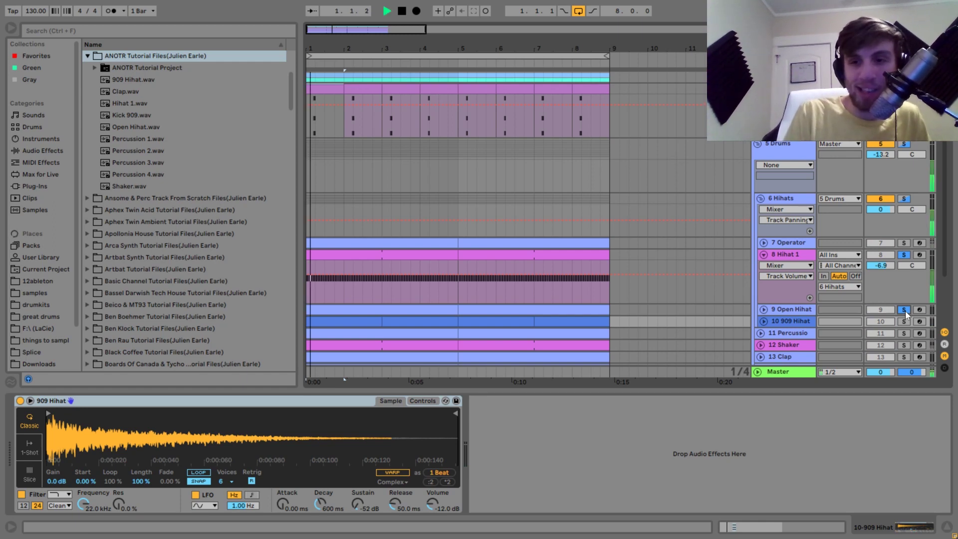
{"action": "left_click", "coordinate": [905, 244], "text": "ctrl"}
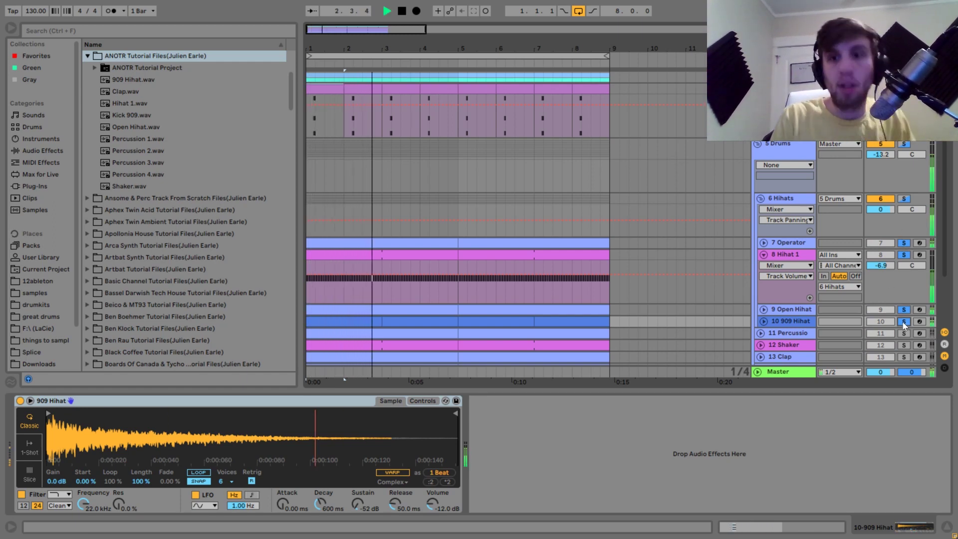
{"action": "key", "text": "space"}
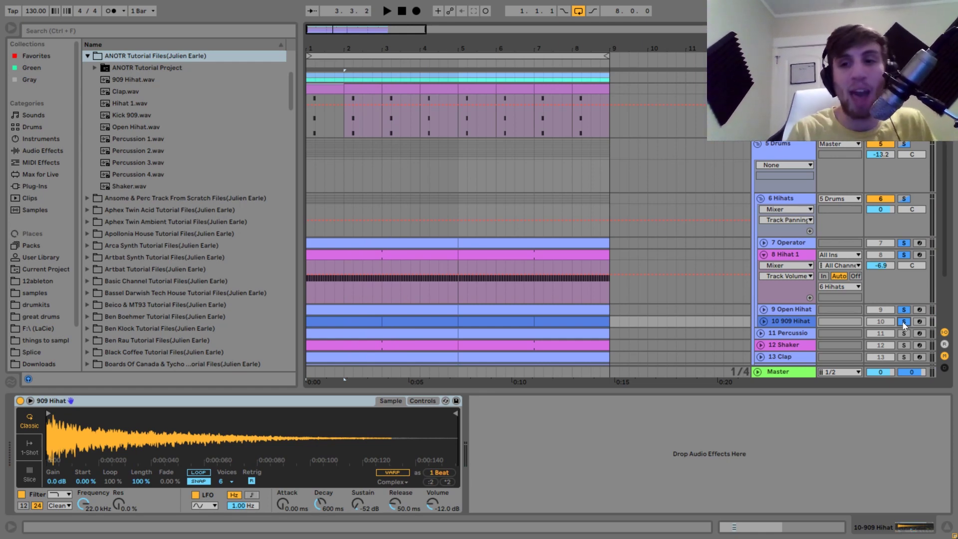
{"action": "key", "text": "space"}
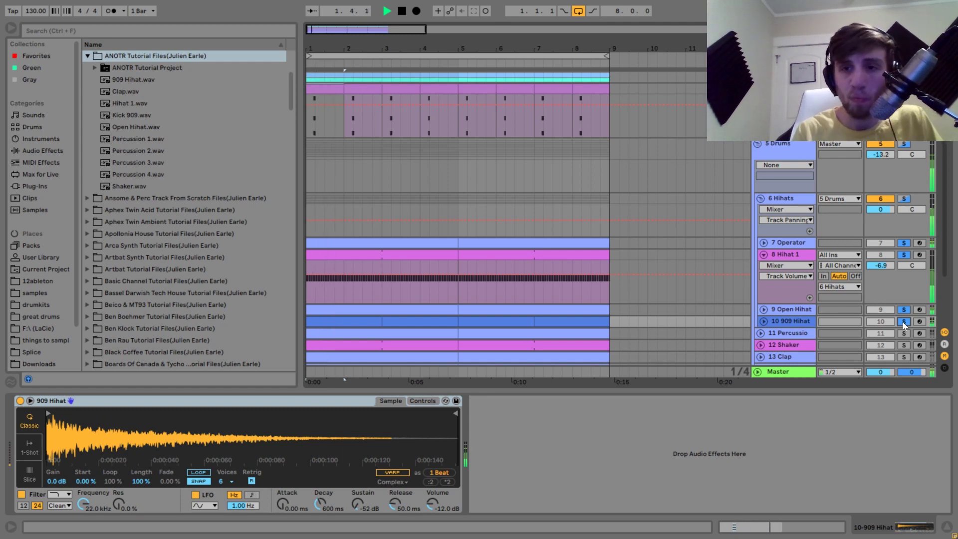
{"action": "key", "text": "space"}
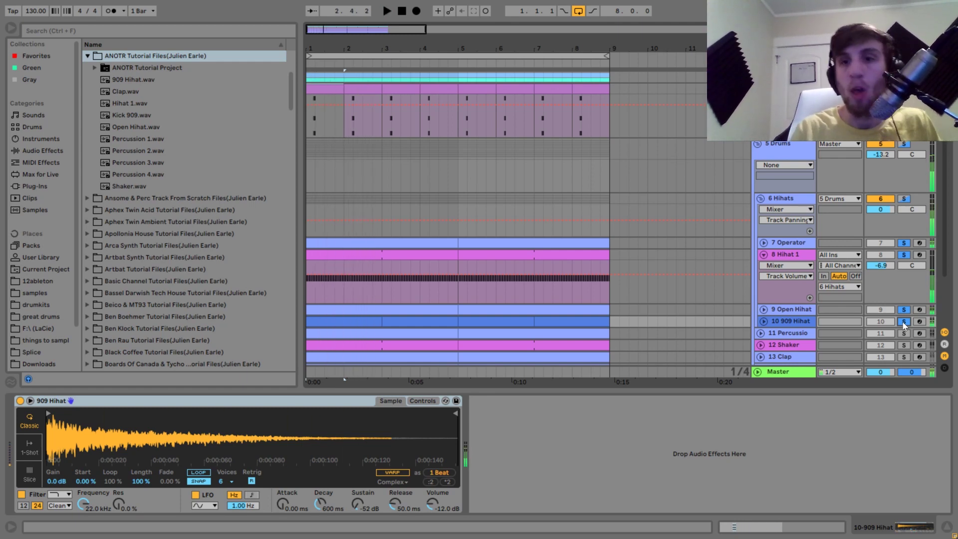
- Display the Hihats group's Reverb, play the full mix without the group solo, and fold the group
{"action": "left_click", "coordinate": [785, 198]}
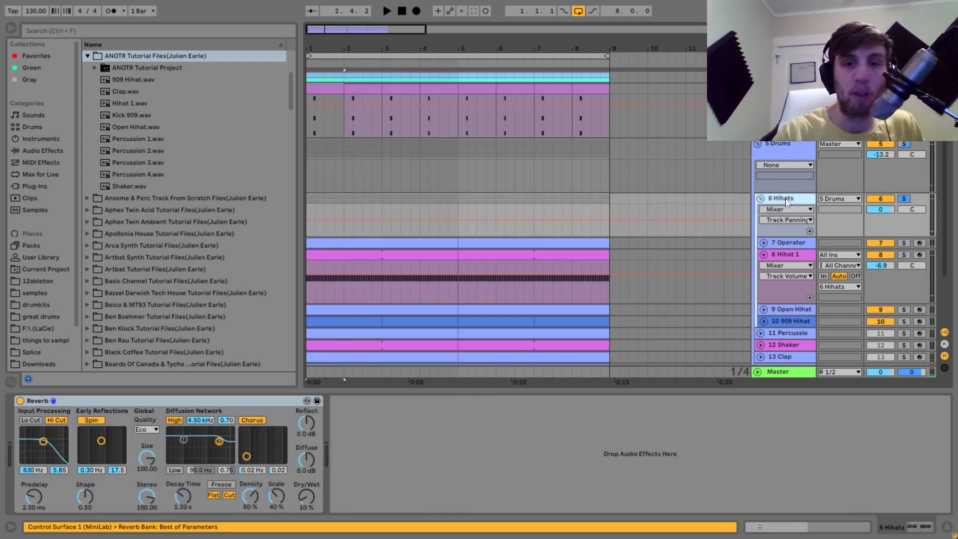
{"action": "key", "text": "space"}
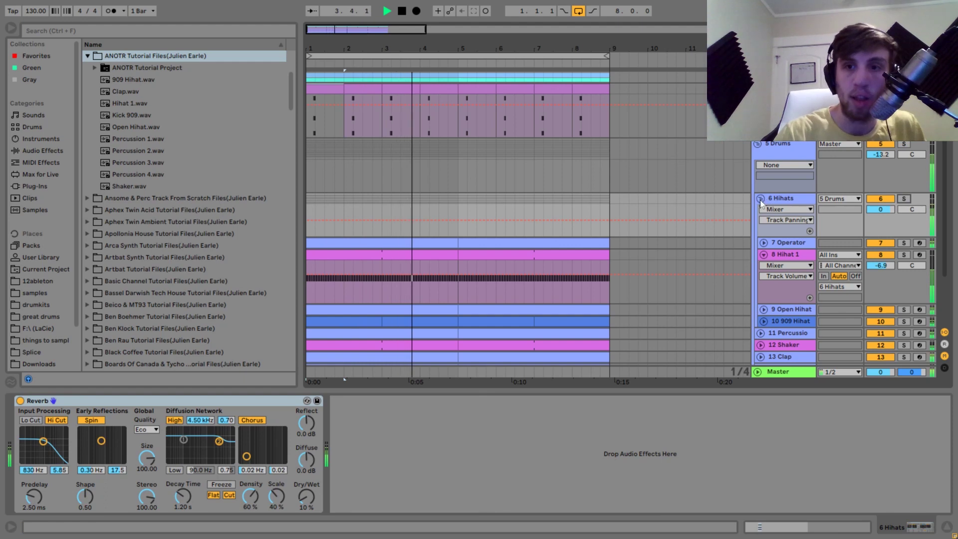
{"action": "left_click", "coordinate": [760, 198]}
{"action": "key", "text": "space"}
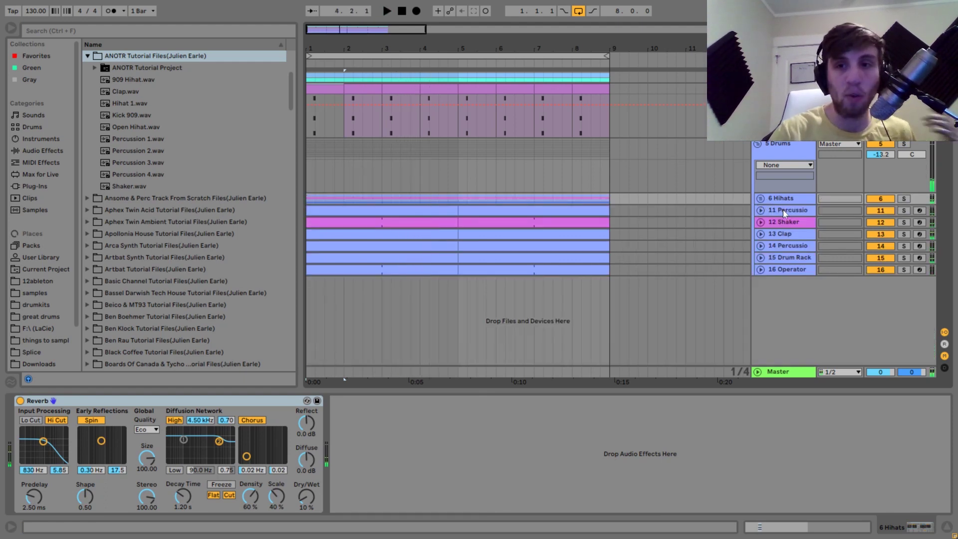
- Unfold the Percussion 1 track and move it directly below the Clap track, next to the other percussion track
{"action": "left_click", "coordinate": [783, 209]}
{"action": "left_click", "coordinate": [760, 211]}
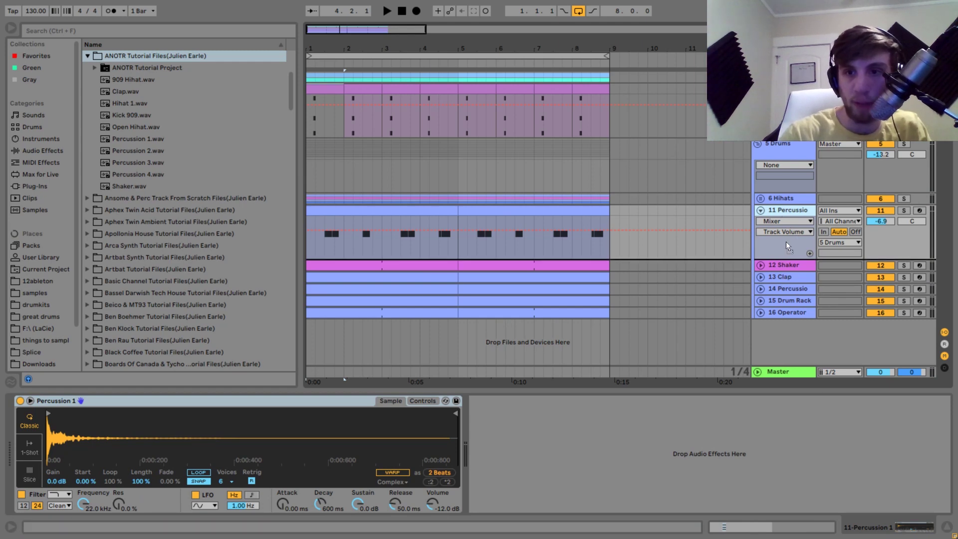
{"action": "left_click_drag", "start_coordinate": [788, 245], "coordinate": [841, 289]}
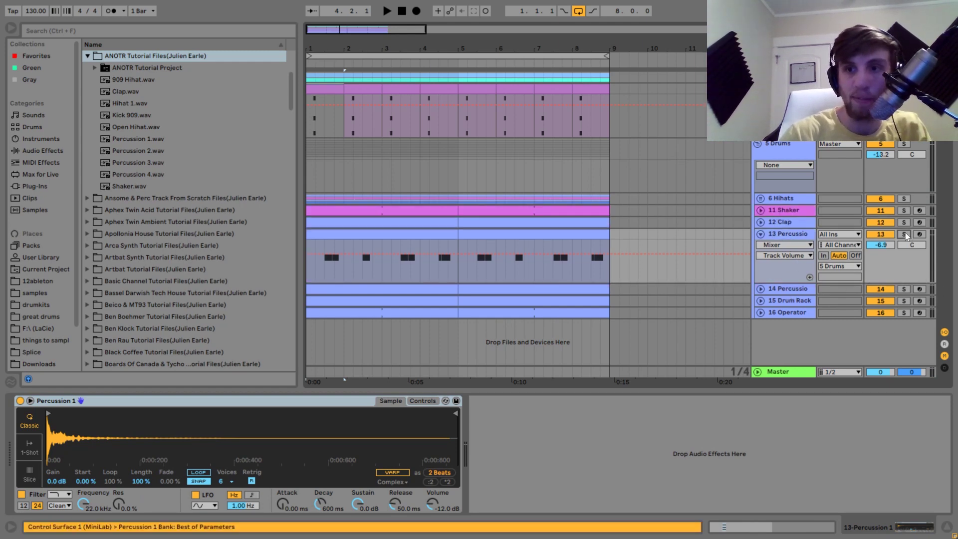
- Audition the two percussion tracks and the Drum Rack in solo, unfolding the second percussion track and the Drum Rack to show their patterns
{"action": "key", "text": "space"}
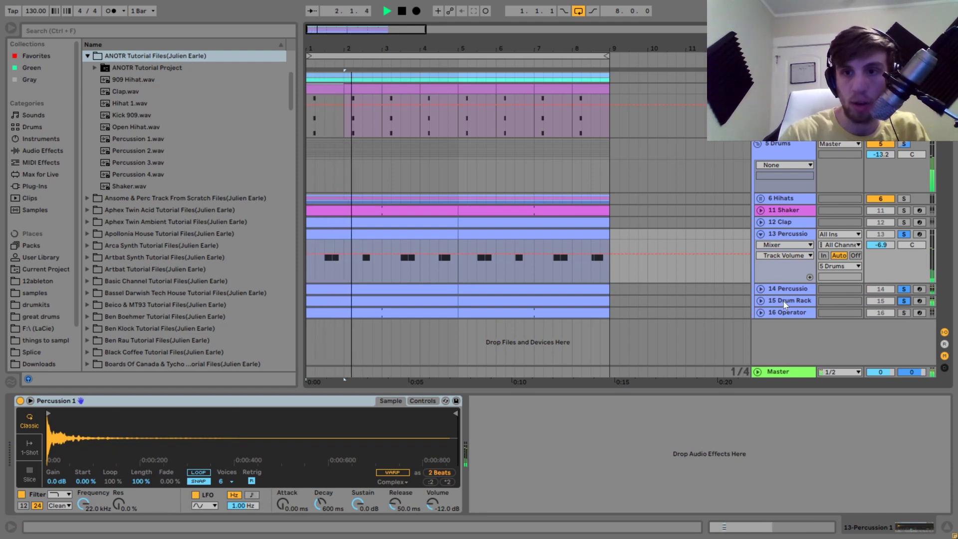
{"action": "left_click", "coordinate": [760, 300]}
{"action": "left_click", "coordinate": [760, 289]}
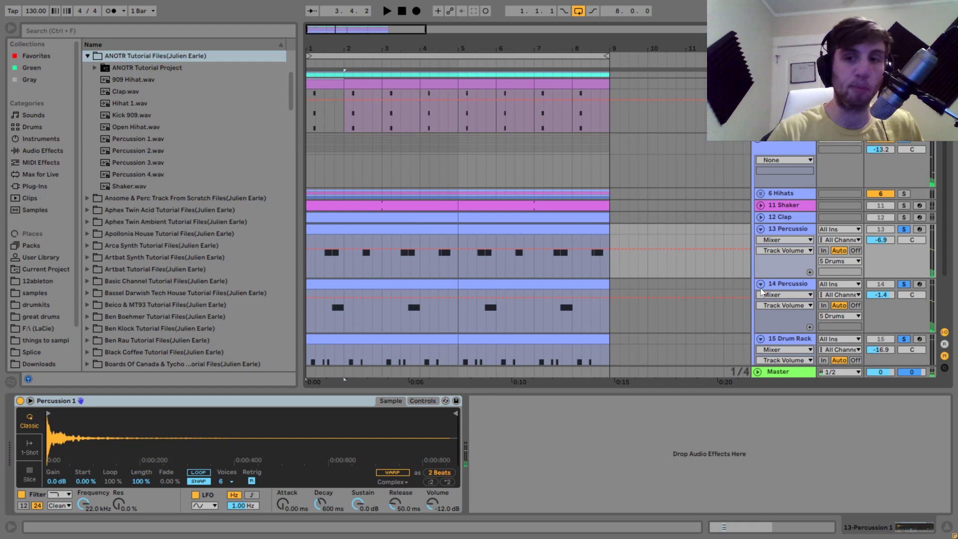
{"action": "scroll", "coordinate": [761, 292], "scroll_direction": "down", "scroll_amount": 3}
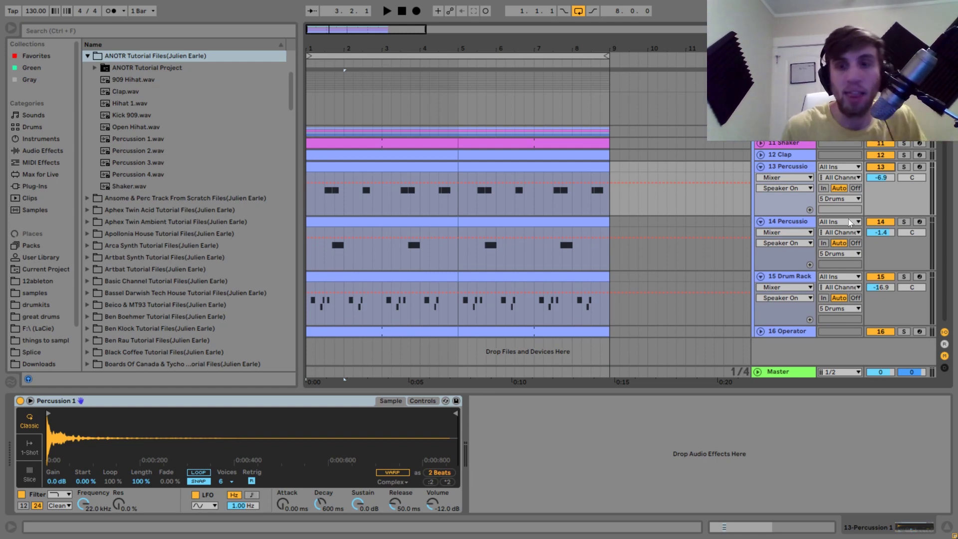
- Play the full mix with all percussion tracks active, and fold both percussion tracks
{"action": "key", "text": "space"}
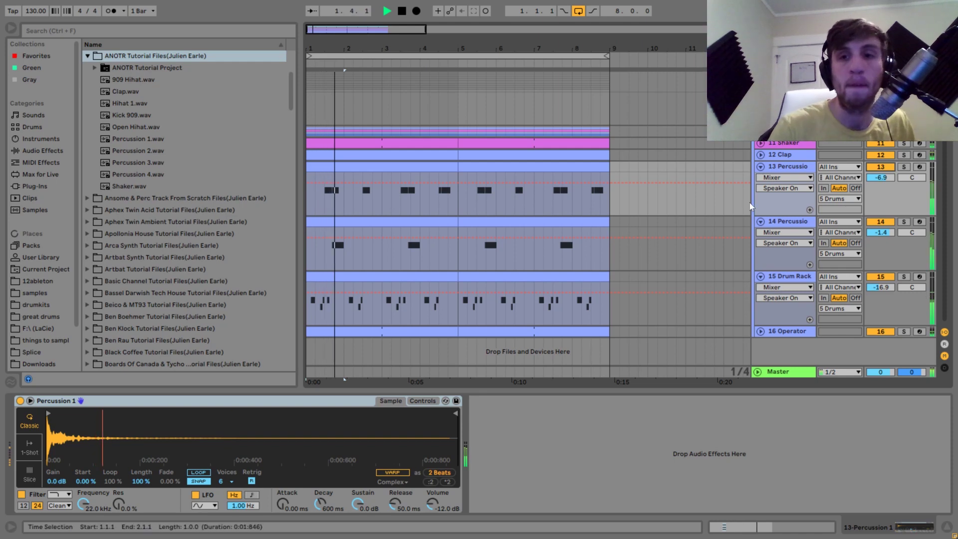
{"action": "left_click", "coordinate": [760, 221]}
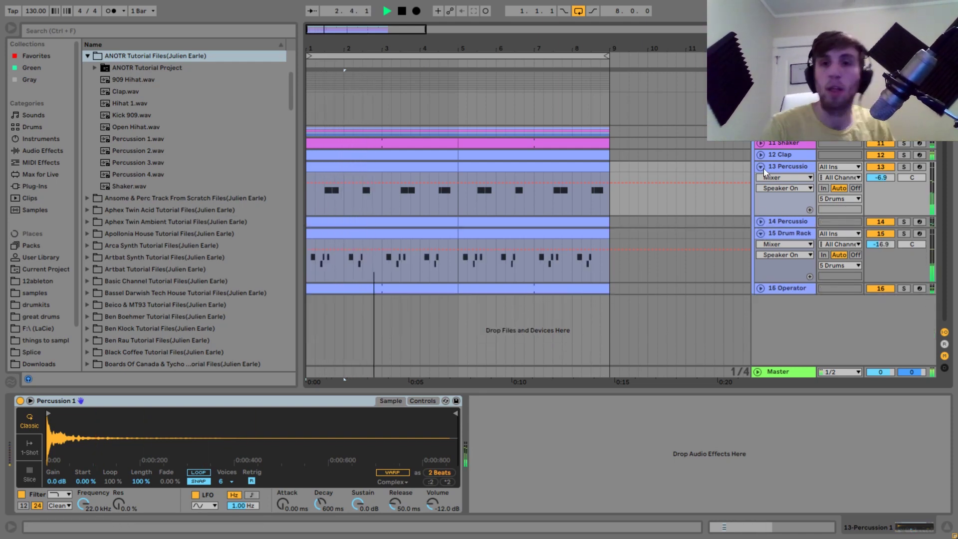
{"action": "left_click", "coordinate": [760, 167]}
{"action": "key", "text": "space"}
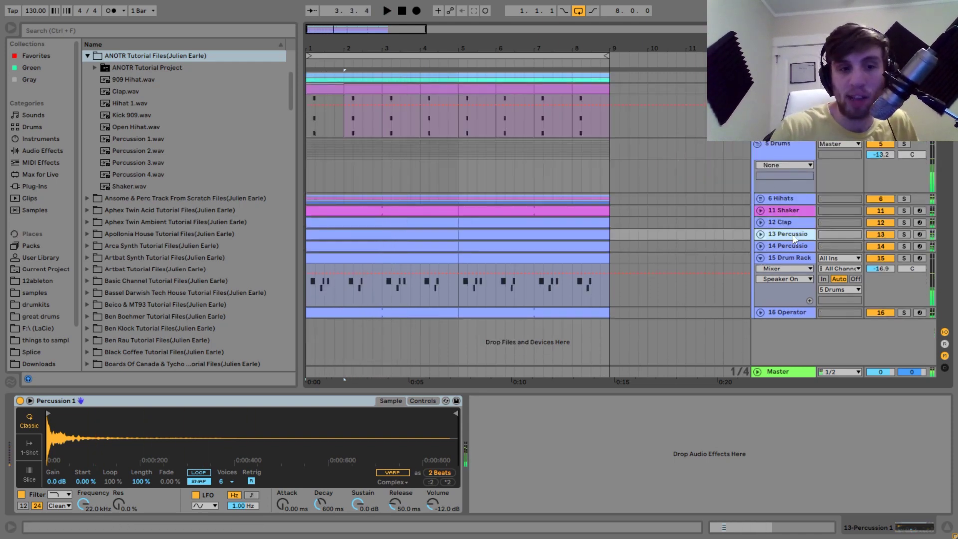
- Display the Drum Rack track's devices with the Percussion 3 pad's sample, and play the full mix
{"action": "left_click", "coordinate": [792, 239]}
{"action": "key", "text": "Down"}
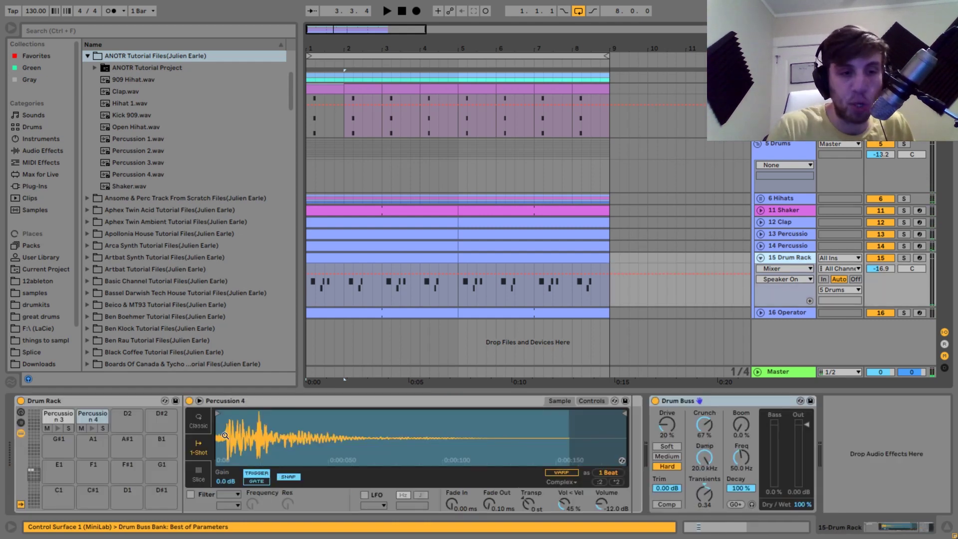
{"action": "left_click", "coordinate": [66, 417]}
{"action": "left_click", "coordinate": [58, 428]}
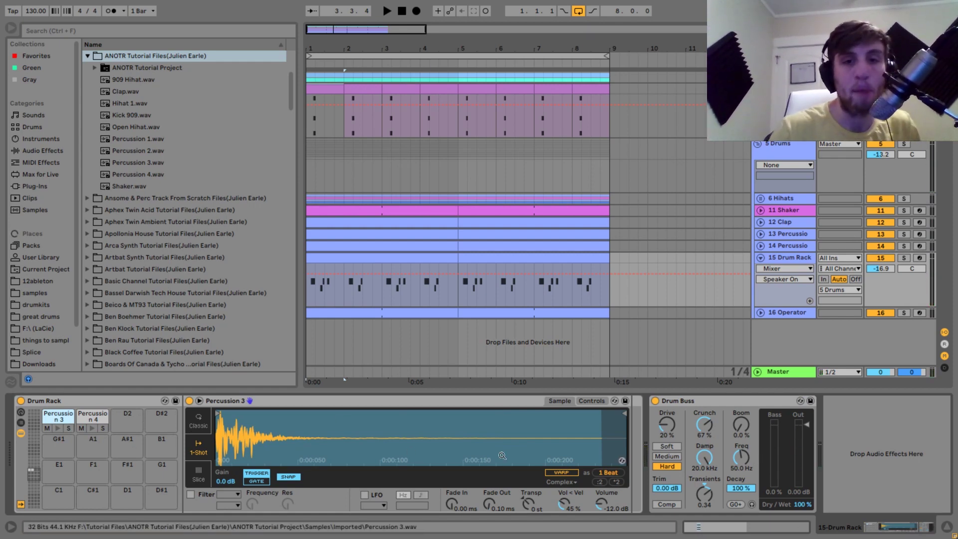
{"action": "key", "text": "space"}
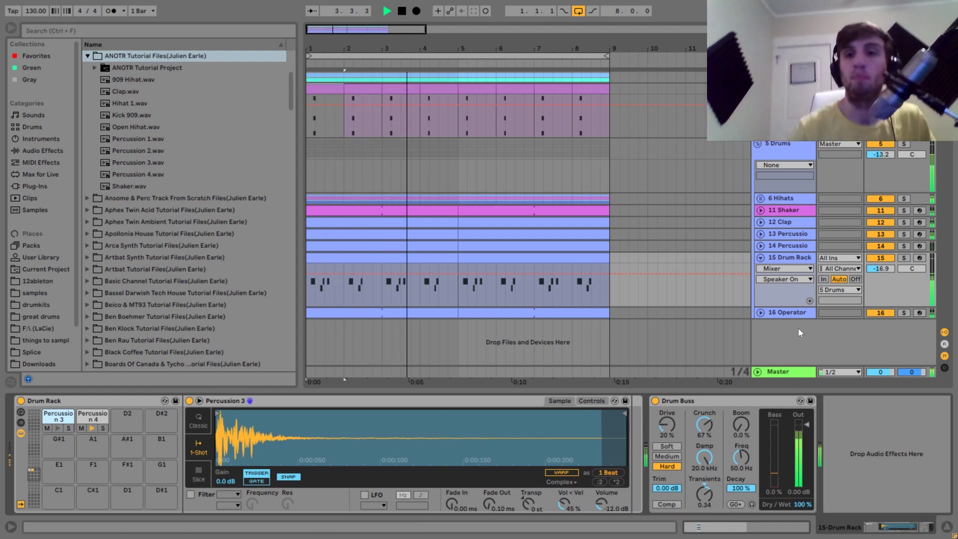
{"action": "key", "text": "space"}
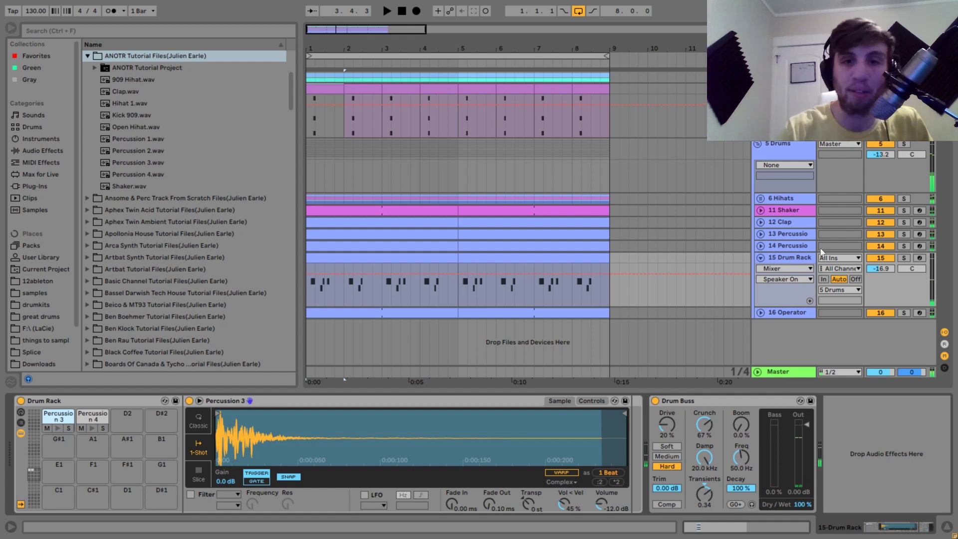
- Audition the soloed Shaker track with its sampler displayed, followed by the soloed Drums group
{"action": "left_click", "coordinate": [904, 210]}
{"action": "key", "text": "space"}
{"action": "left_click", "coordinate": [781, 210]}
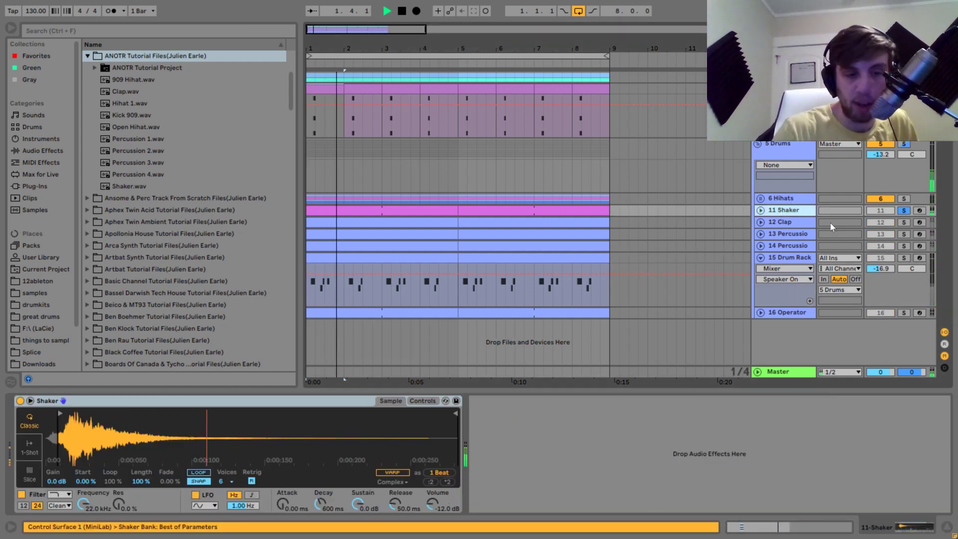
{"action": "key", "text": "space"}
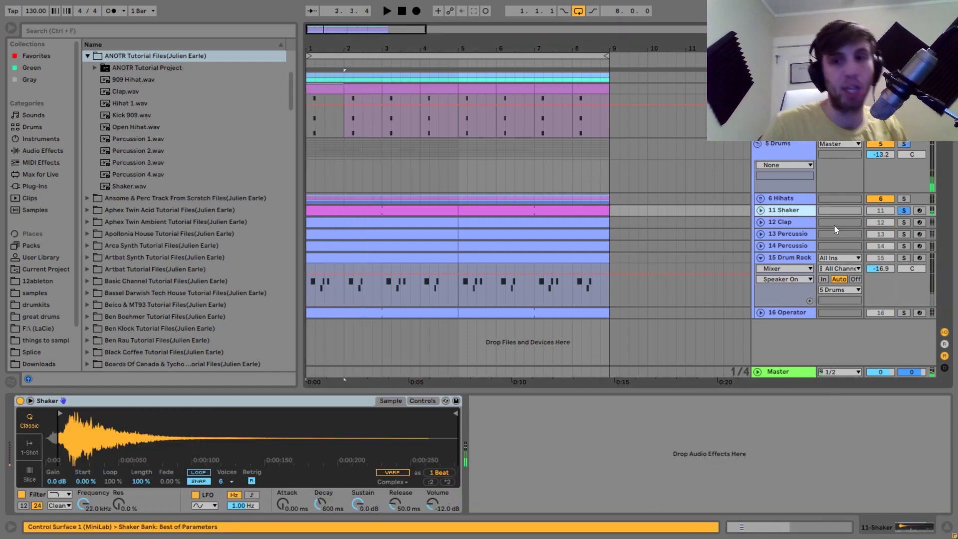
{"action": "left_click", "coordinate": [903, 145]}
{"action": "key", "text": "space"}
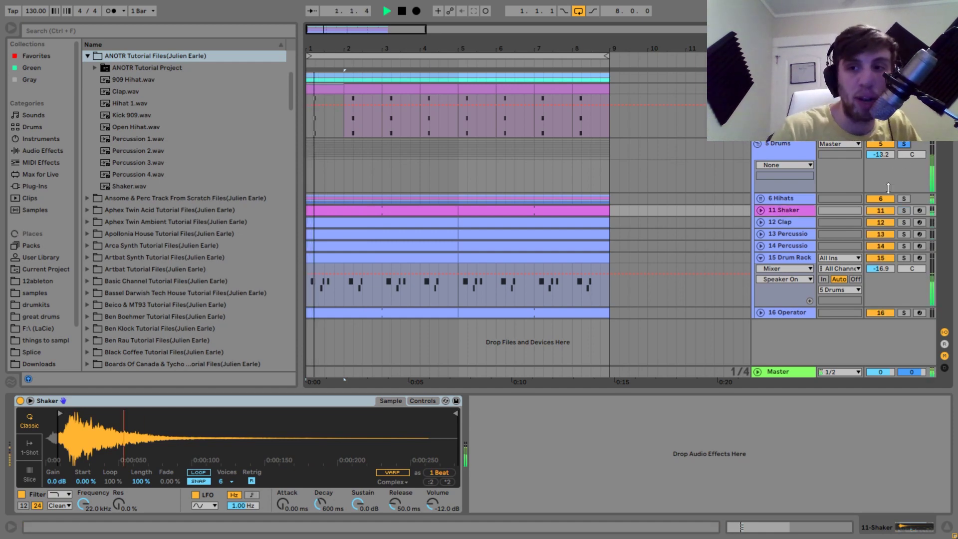
- Compare the Drums group with and without the Shaker track, and audition the Shaker in solo
{"action": "left_click", "coordinate": [905, 143]}
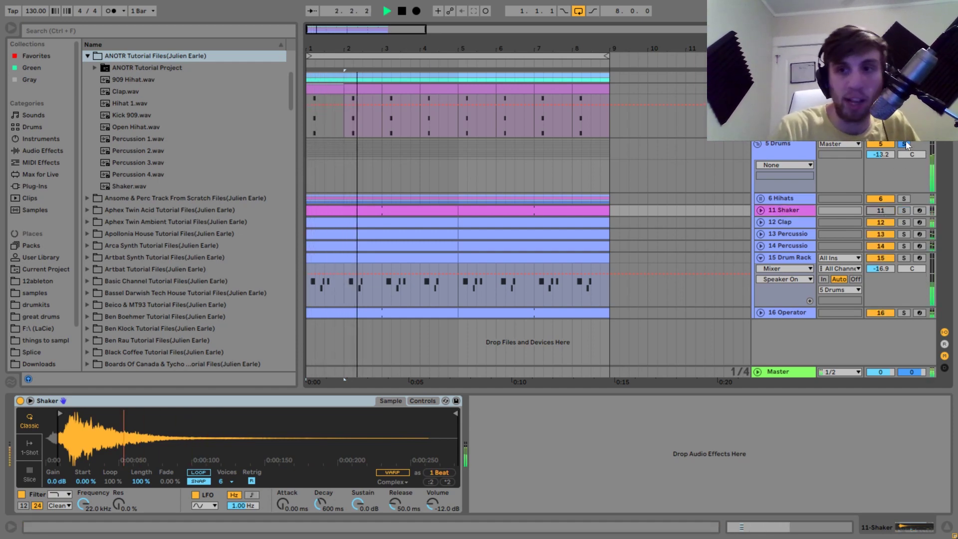
{"action": "left_click", "coordinate": [880, 209]}
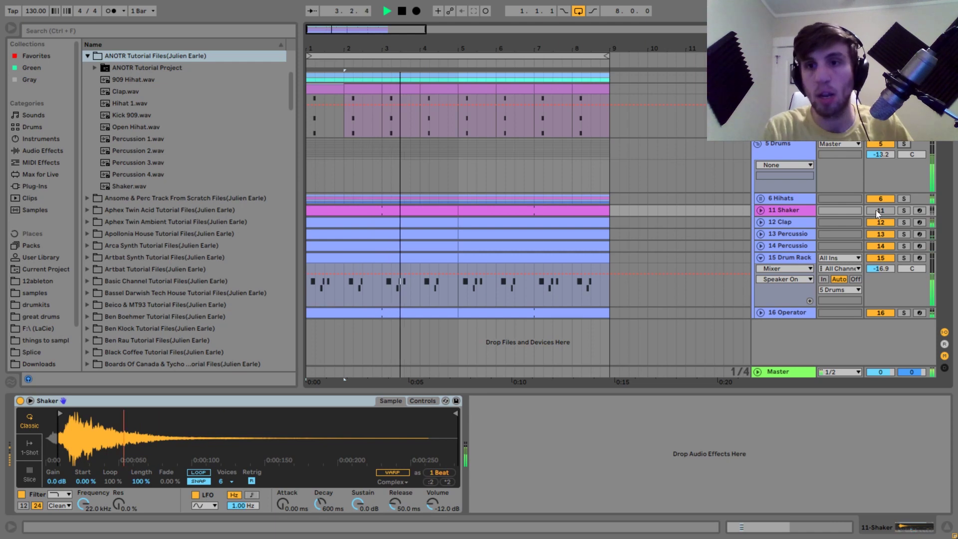
{"action": "left_click", "coordinate": [780, 211]}
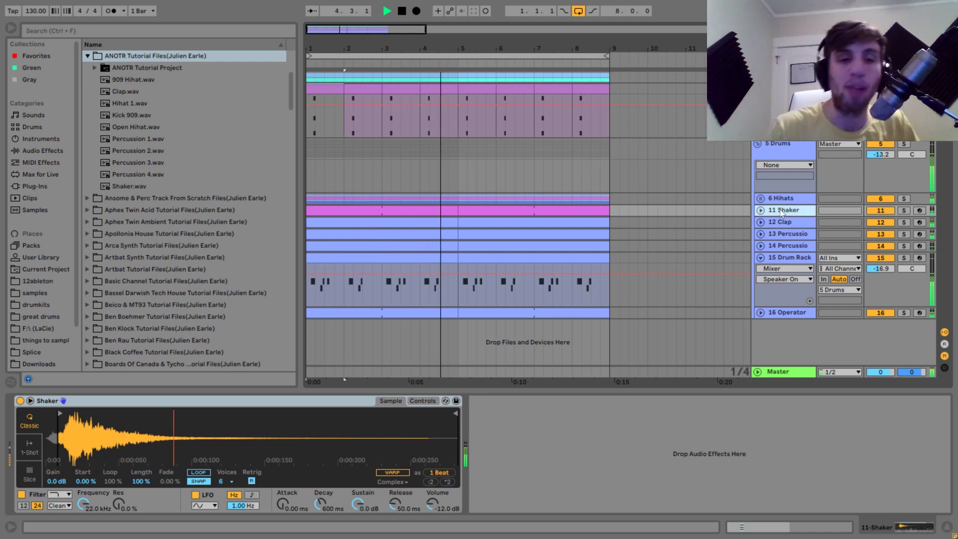
{"action": "left_click", "coordinate": [904, 210]}
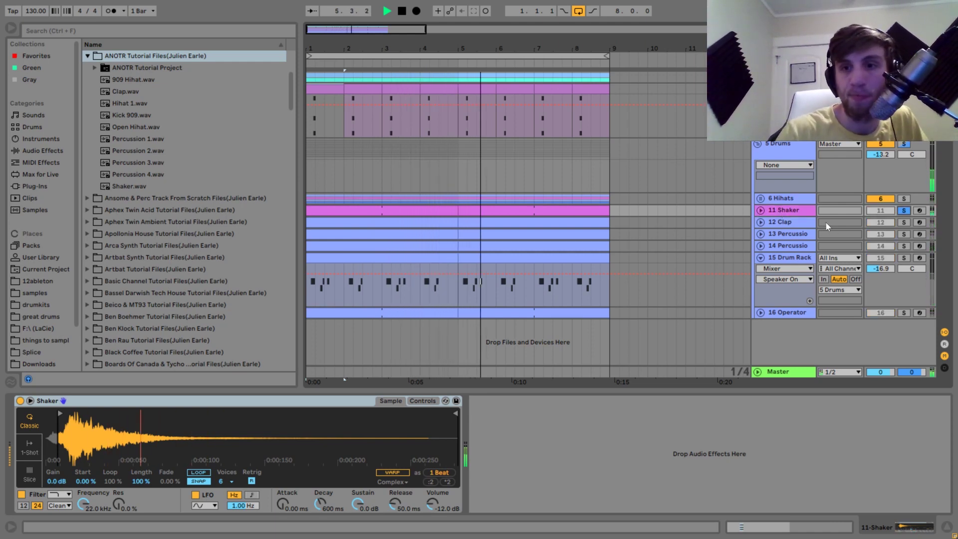
{"action": "key", "text": "space"}
- Audition the soloed Clap track with its sampler displayed
{"action": "left_click", "coordinate": [904, 222]}
{"action": "key", "text": "space"}
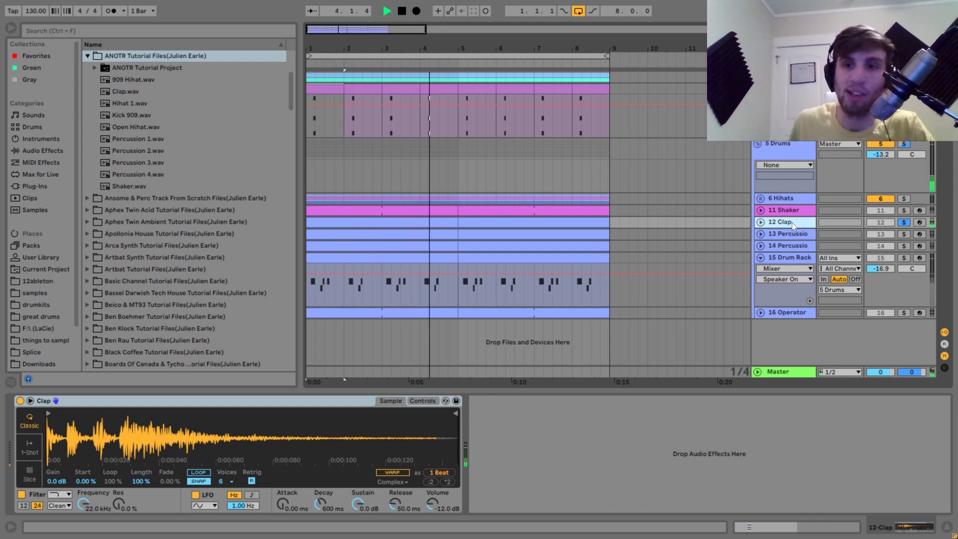
{"action": "key", "text": "space"}
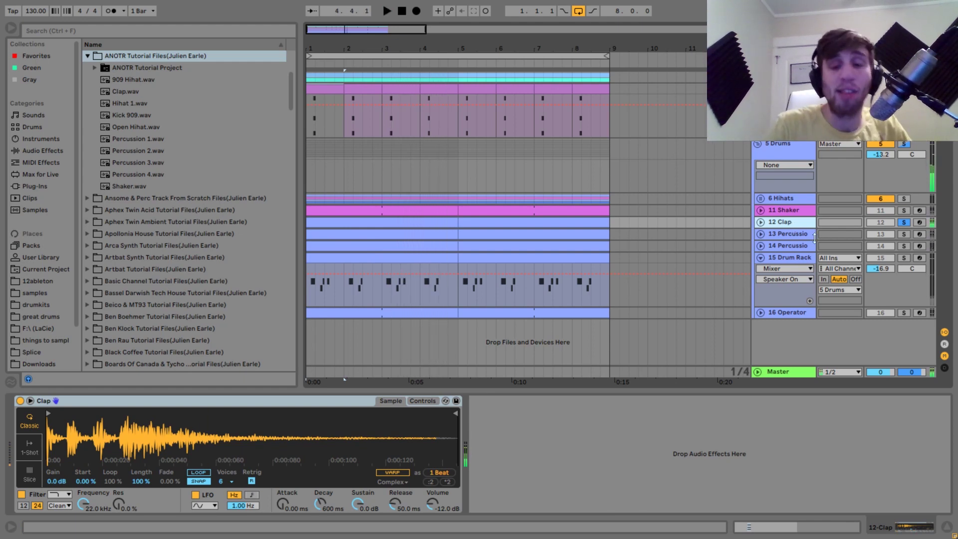
- Solo the Operator track in the Drums group and unfold it, displaying its pattern and devices for playback
{"action": "left_click", "coordinate": [903, 312]}
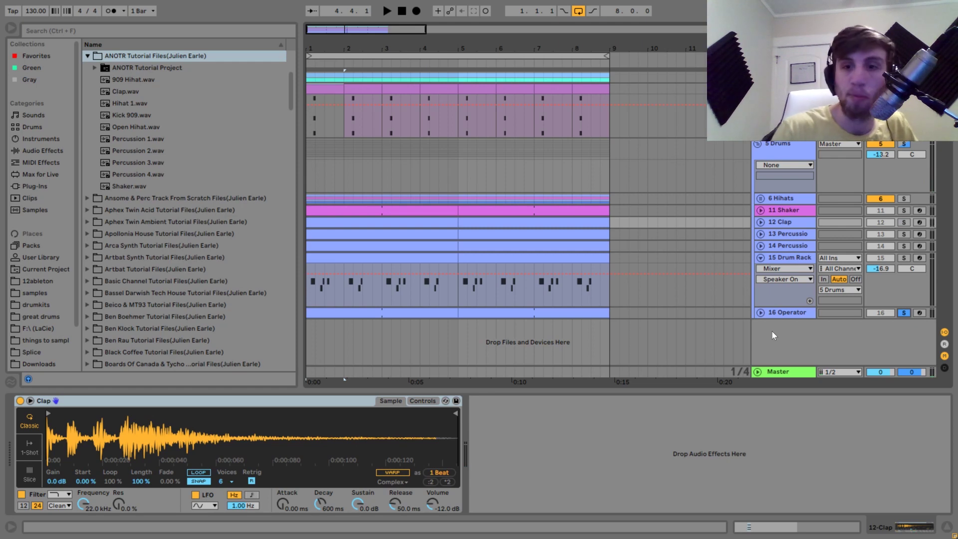
{"action": "left_click", "coordinate": [774, 313]}
{"action": "left_click", "coordinate": [760, 313]}
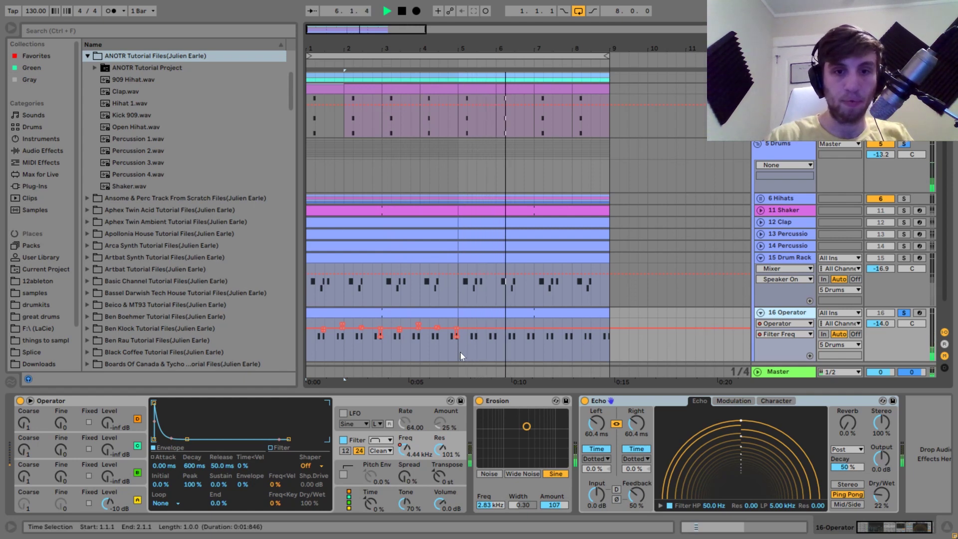
- Duplicate the first four bars of the Operator track, with their filter frequency automation, into bars 5 to 8
{"action": "left_click_drag", "start_coordinate": [460, 351], "coordinate": [302, 342]}
{"action": "key", "text": "ctrl+d"}
{"action": "left_click", "coordinate": [359, 312]}
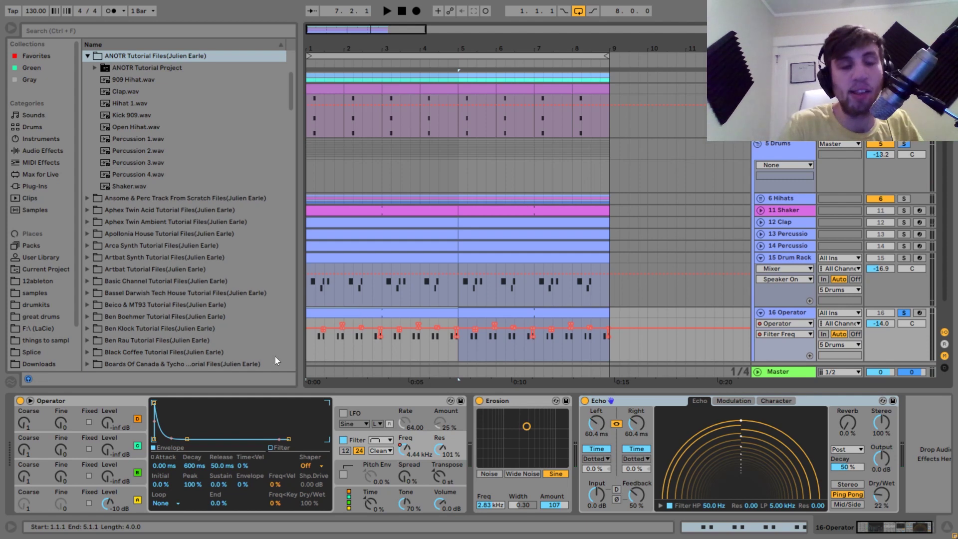
- Show oscillator A's settings in Operator, and compare the sound with the filter off and on while Erosion is bypassed
{"action": "left_click", "coordinate": [137, 497]}
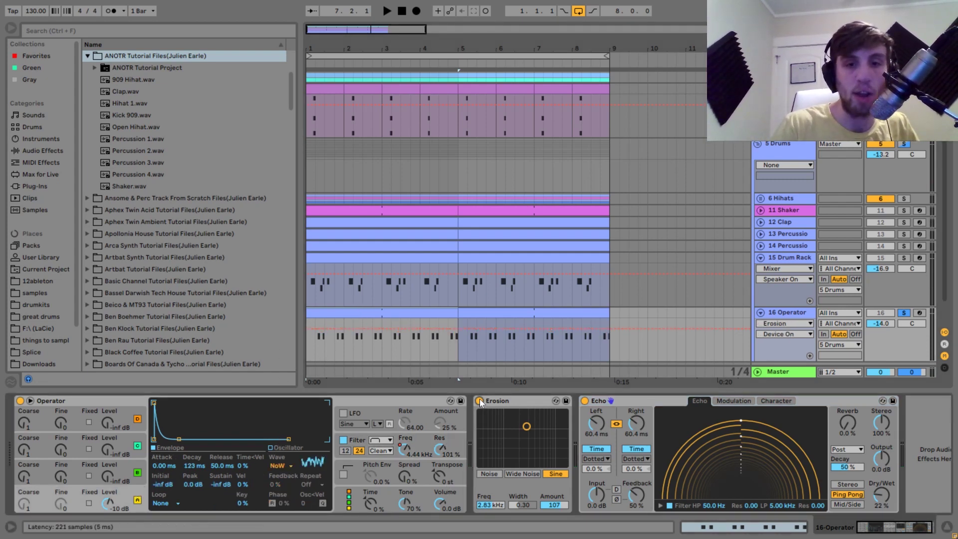
{"action": "left_click", "coordinate": [344, 441]}
{"action": "key", "text": "space"}
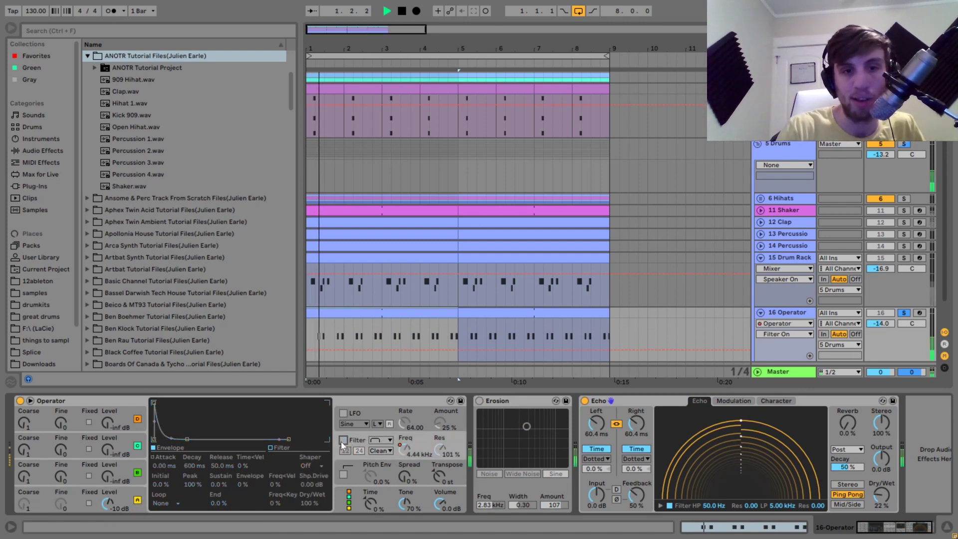
{"action": "left_click", "coordinate": [342, 440]}
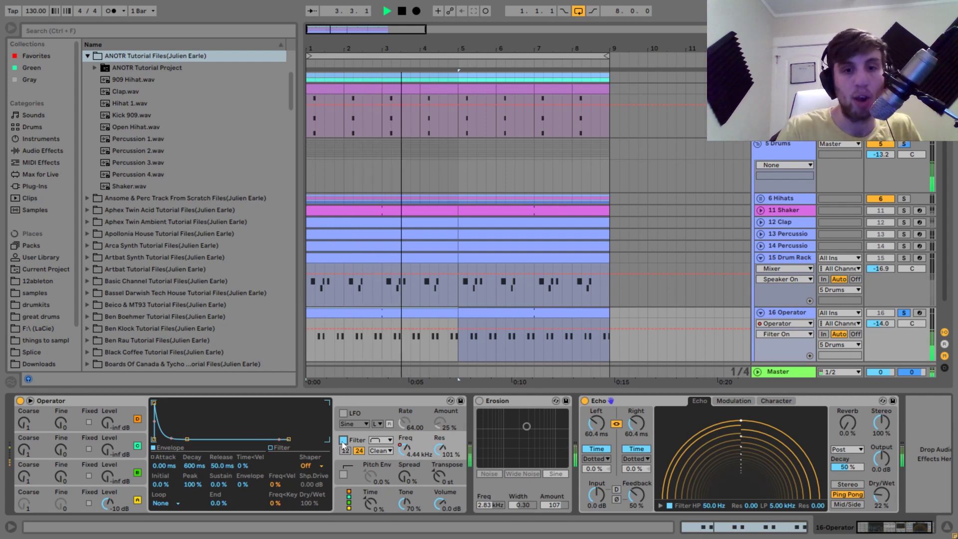
- Display Operator's filter frequency automation, and compare the soloed track with Erosion bypassed and enabled
{"action": "left_click", "coordinate": [403, 452]}
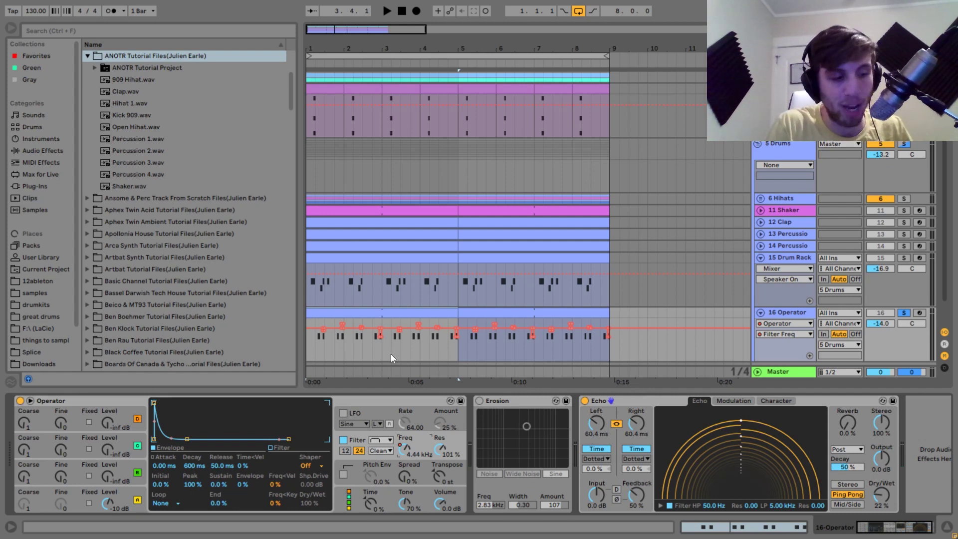
{"action": "key", "text": "space"}
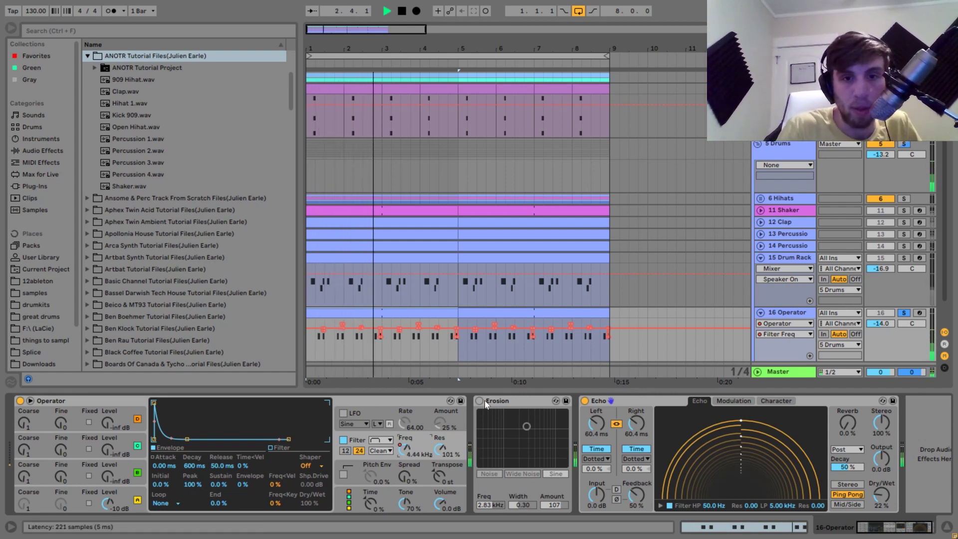
{"action": "key", "text": "space"}
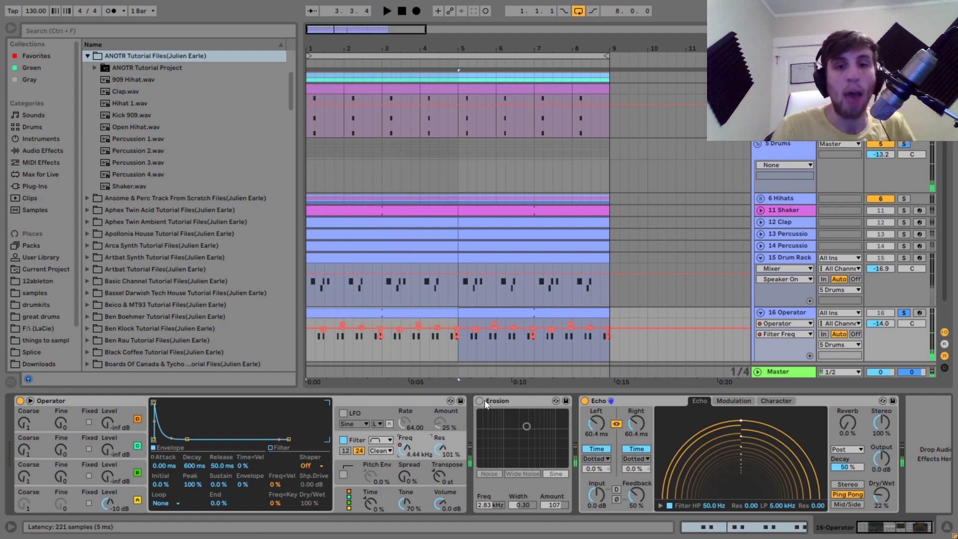
{"action": "left_click", "coordinate": [479, 401]}
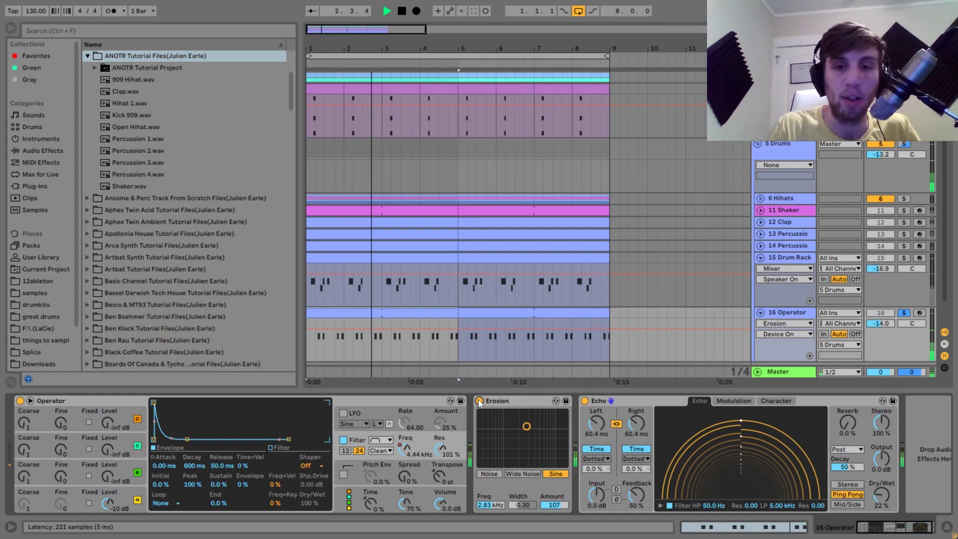
{"action": "key", "text": "space"}
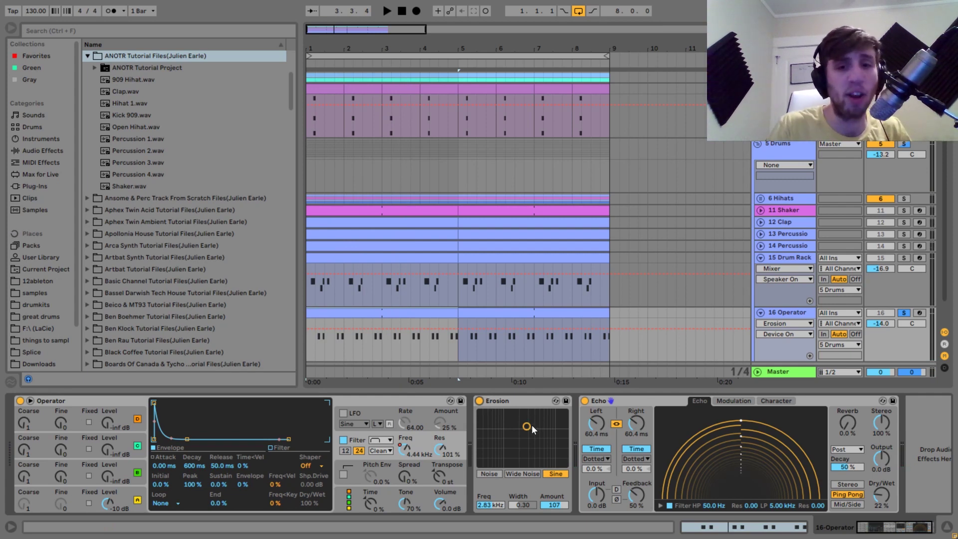
- Examine Erosion's frequency and amount control point and Operator's envelope settings while replaying the soloed track
{"action": "mouse_move", "coordinate": [529, 424]}
{"action": "left_mouse_down"}
{"action": "mouse_move", "coordinate": [536, 417]}
{"action": "mouse_move", "coordinate": [518, 423]}
{"action": "left_mouse_up"}
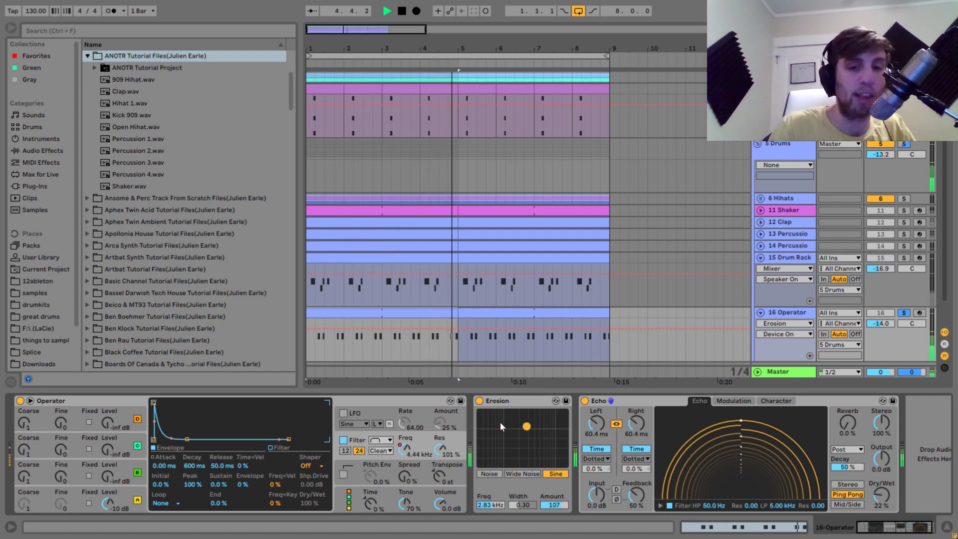
{"action": "key", "text": "space"}
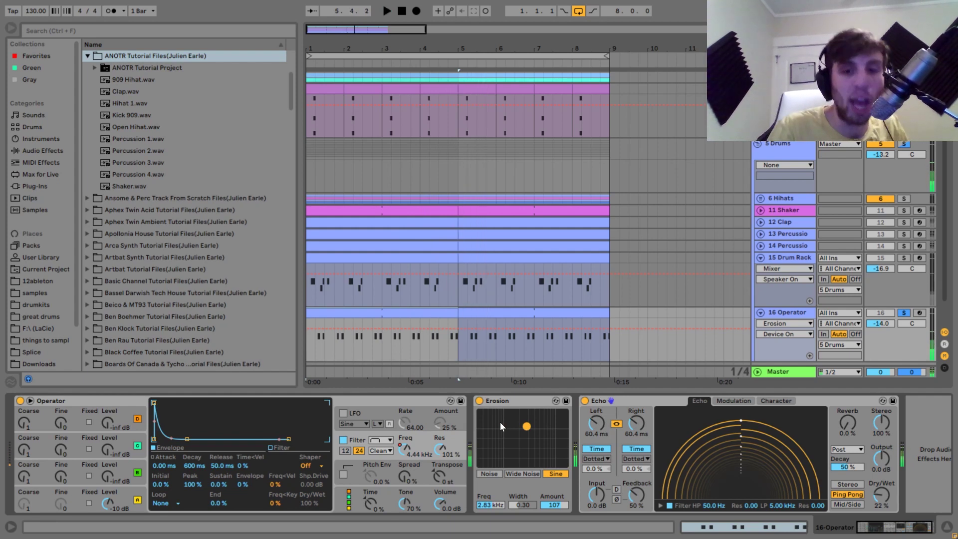
{"action": "key", "text": "space"}
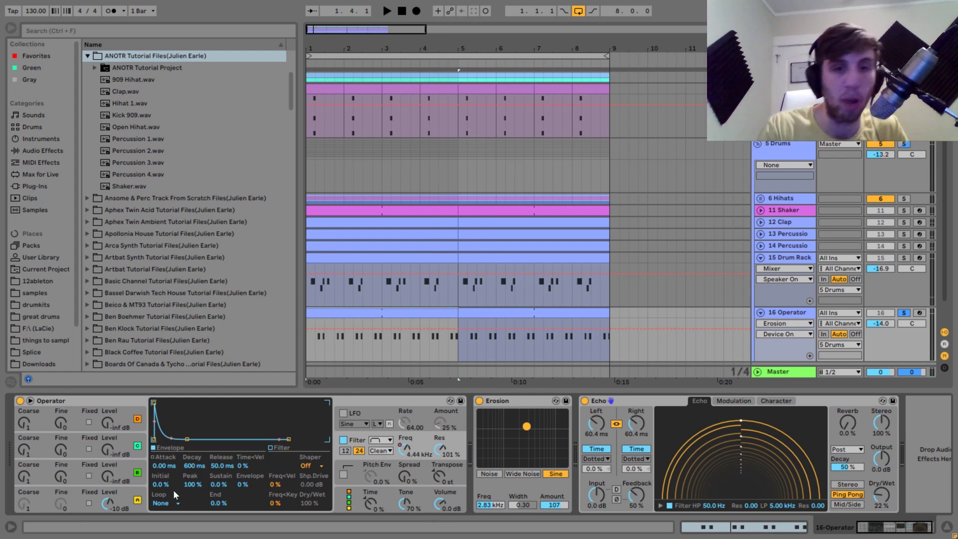
{"action": "key", "text": "space"}
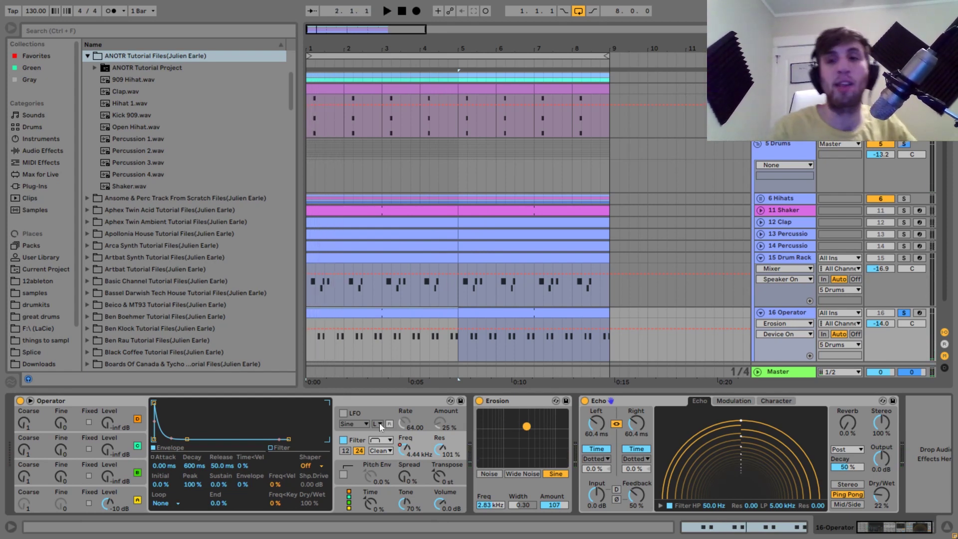
- Select the Echo device on the Operator track and audition its ping-pong delay in several short playbacks
{"action": "left_click", "coordinate": [644, 401]}
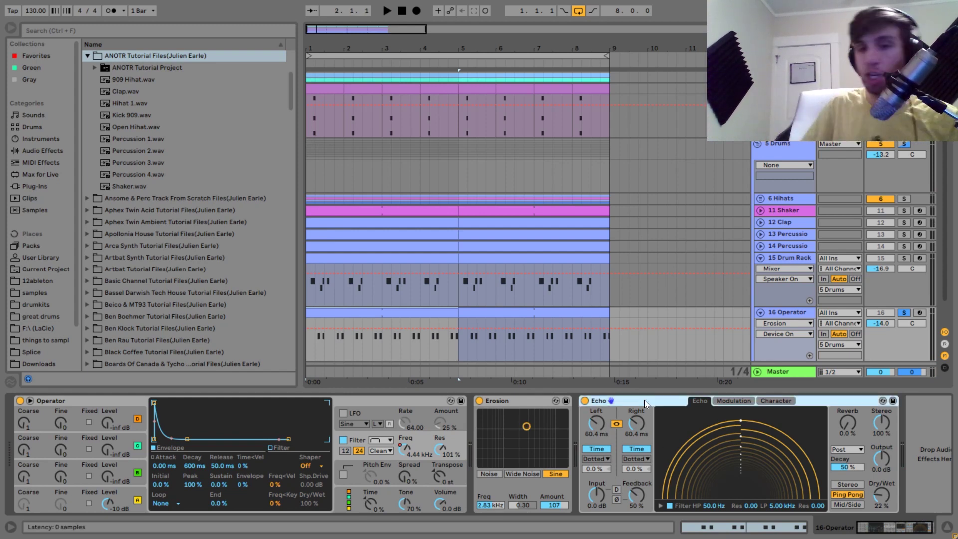
{"action": "key", "text": "space"}
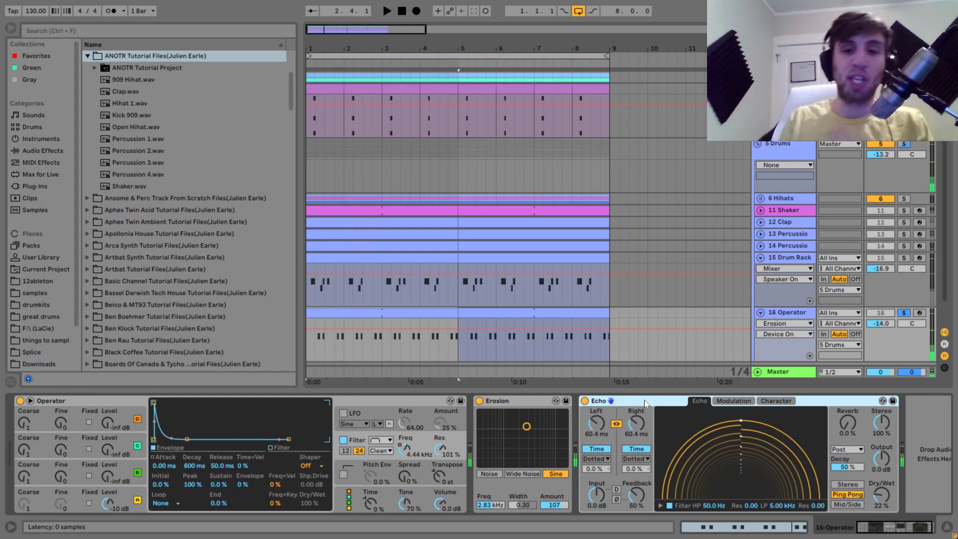
{"action": "key", "text": "space"}
{"action": "key", "text": "space"}
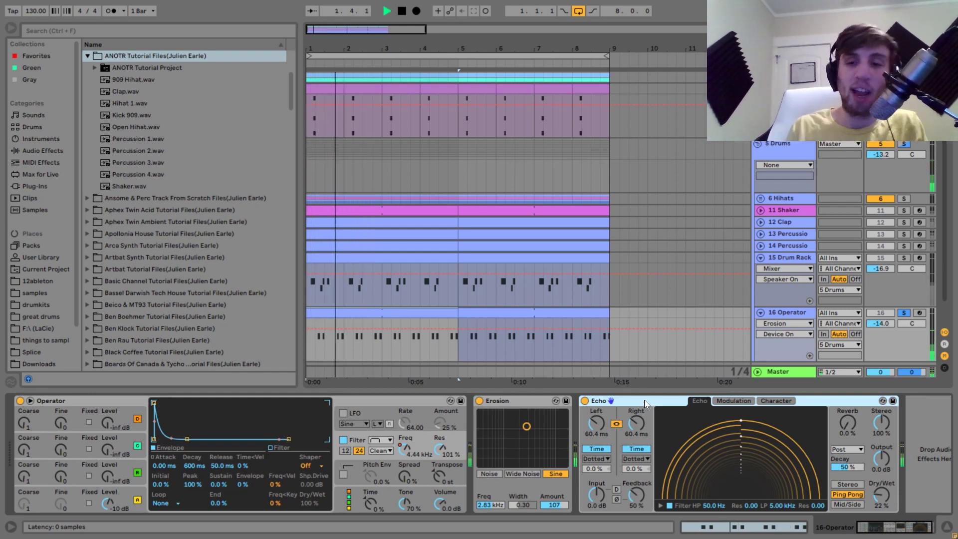
{"action": "key", "text": "space"}
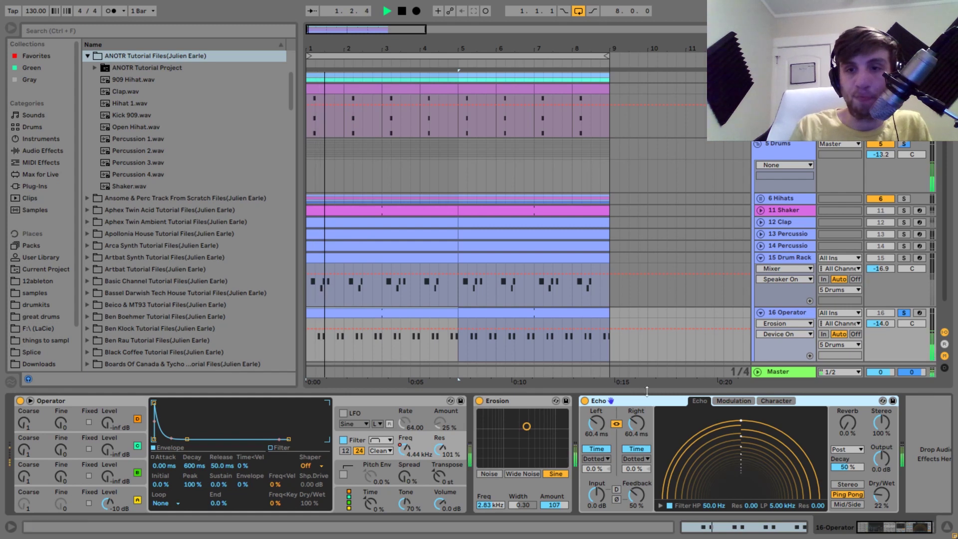
{"action": "key", "text": "space"}
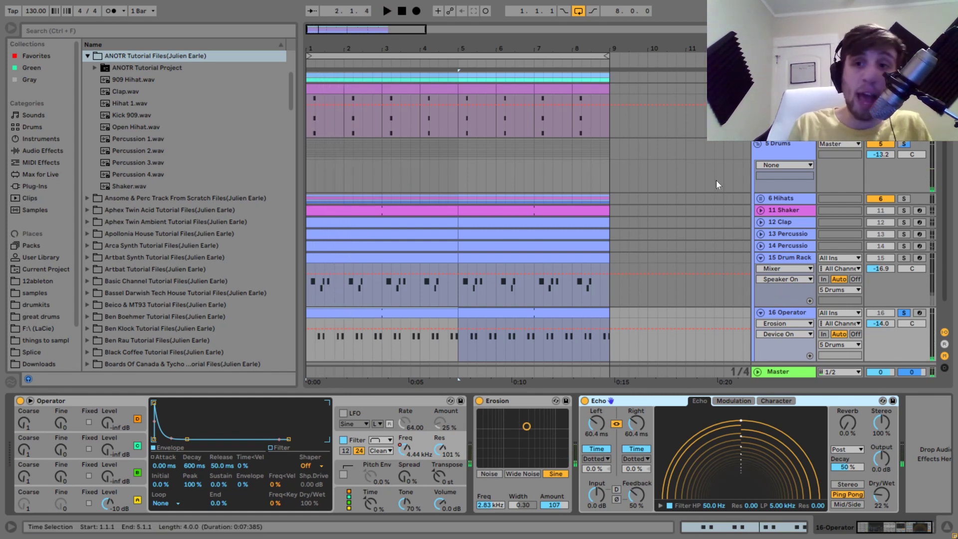
- Display the Drums group's Drum Buss and EQ Eight, and audition the whole soloed group
{"action": "left_click", "coordinate": [787, 155]}
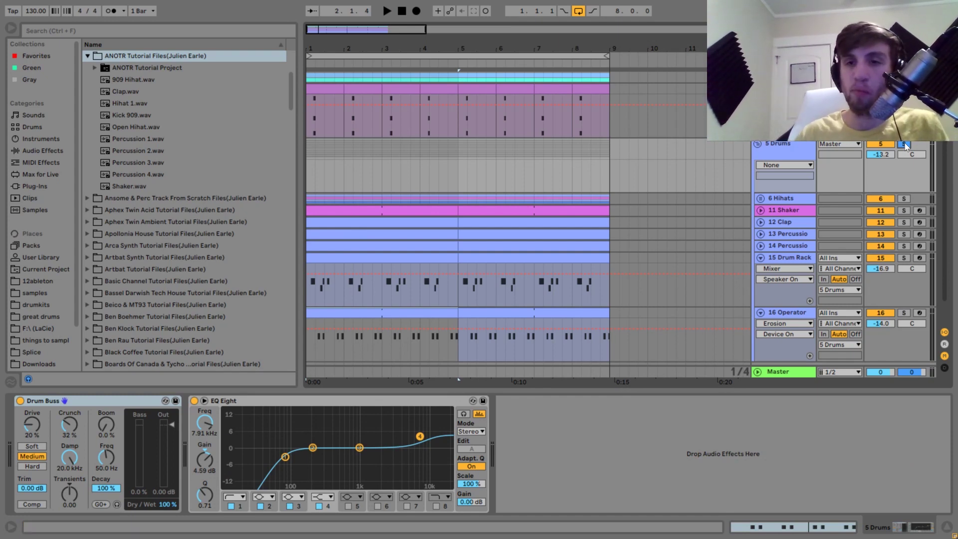
{"action": "key", "text": "space"}
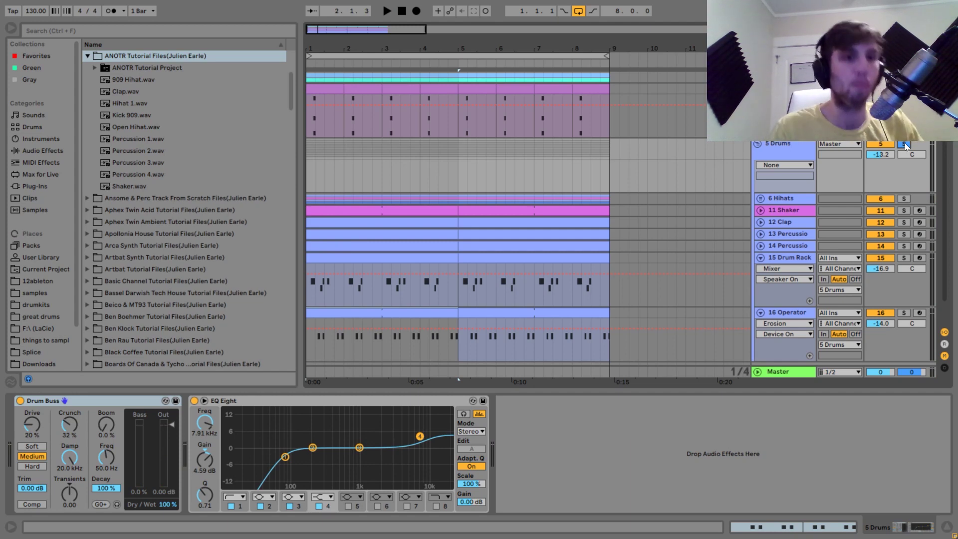
{"action": "key", "text": "space"}
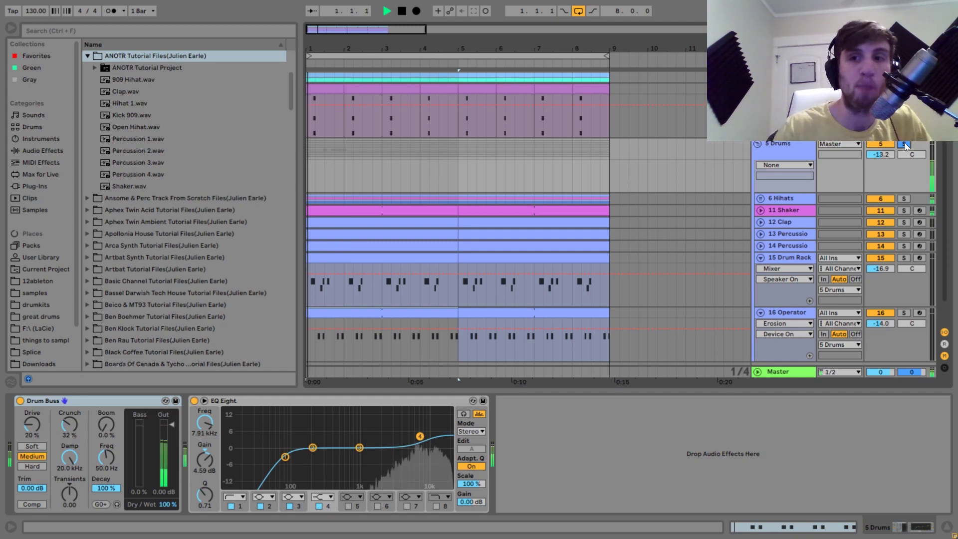
- Fold the Drum Rack and Operator tracks in the Drums group, and stop playback
{"action": "left_click", "coordinate": [760, 257]}
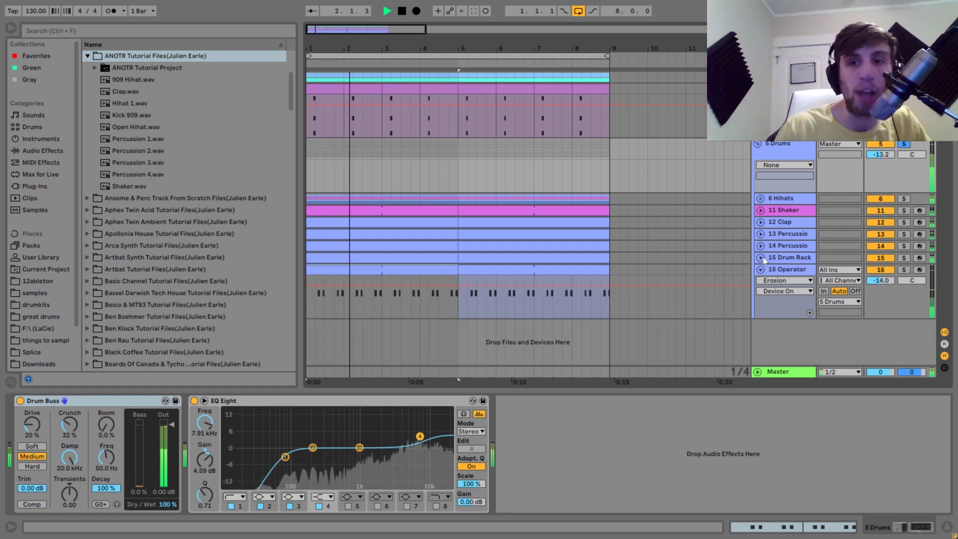
{"action": "key", "text": "space"}
{"action": "left_click", "coordinate": [760, 271]}
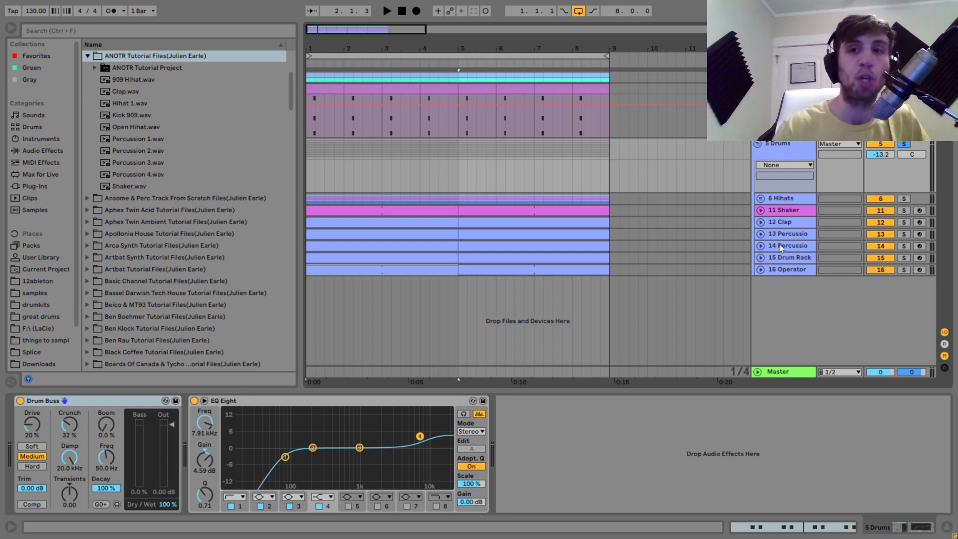
- Unsolo the Drums group and play the full mix, comparing it with the group muted and active
{"action": "left_click", "coordinate": [904, 144]}
{"action": "key", "text": "space"}
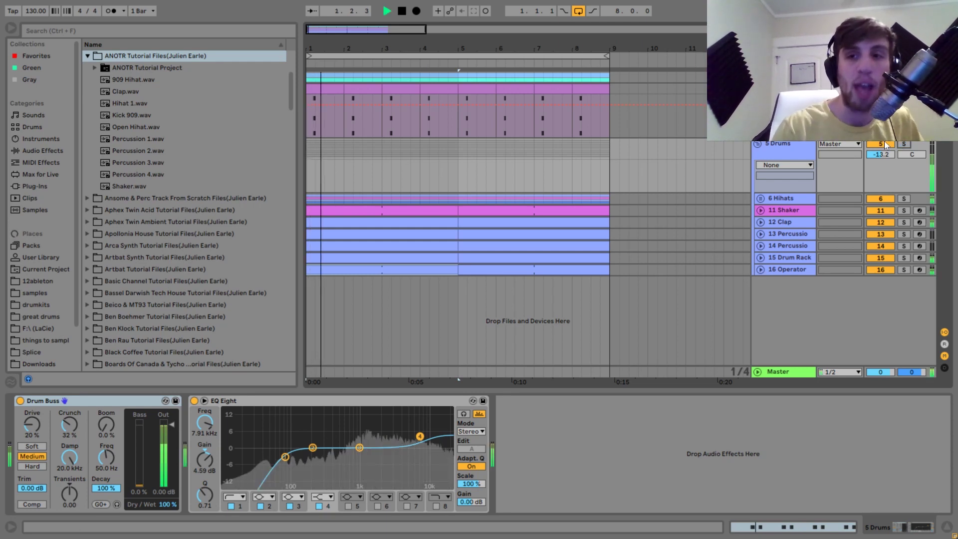
{"action": "left_click", "coordinate": [882, 144]}
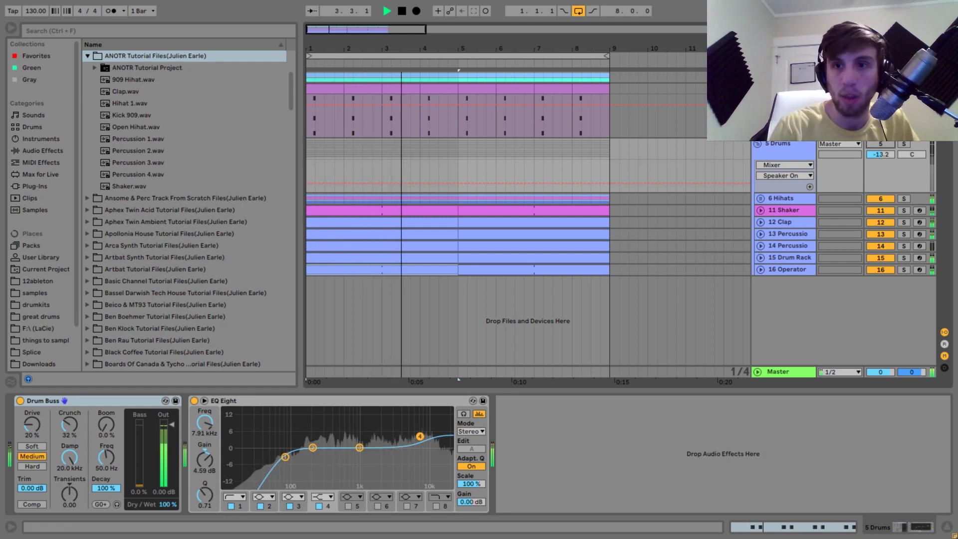
{"action": "left_click", "coordinate": [879, 144]}
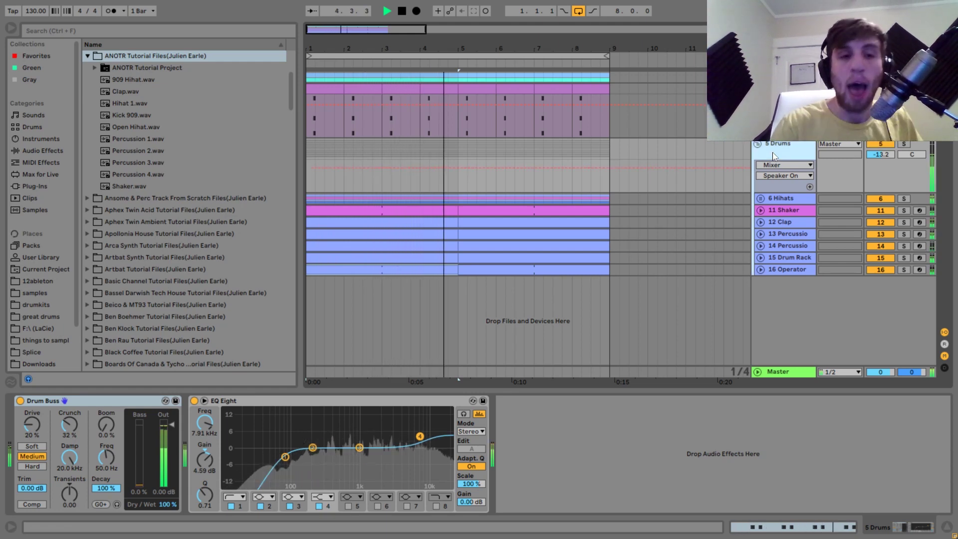
{"action": "key", "text": "space"}
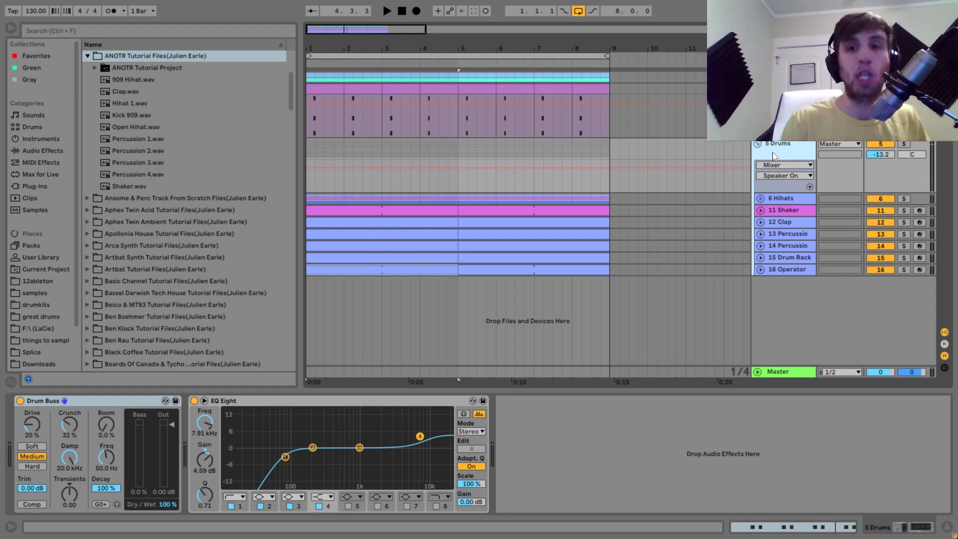
- Place the insert marker at the start of bar 1 and briefly play the full mix from there
{"action": "left_click", "coordinate": [310, 146]}
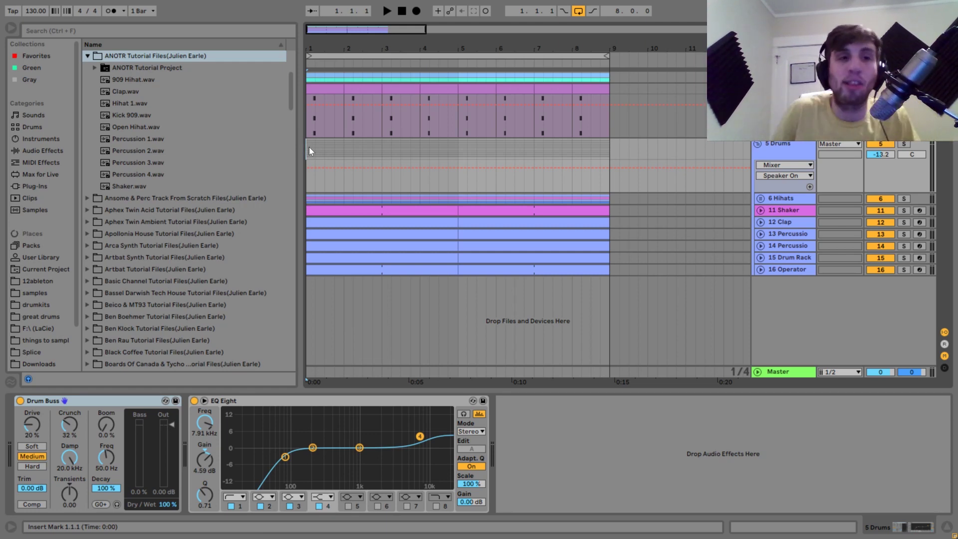
{"action": "key", "text": "space"}
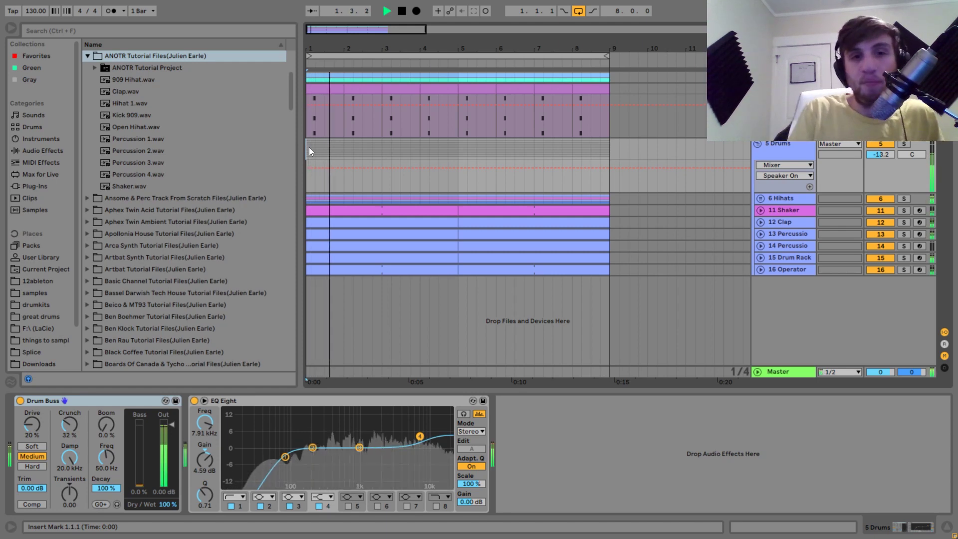
{"action": "key", "text": "space"}
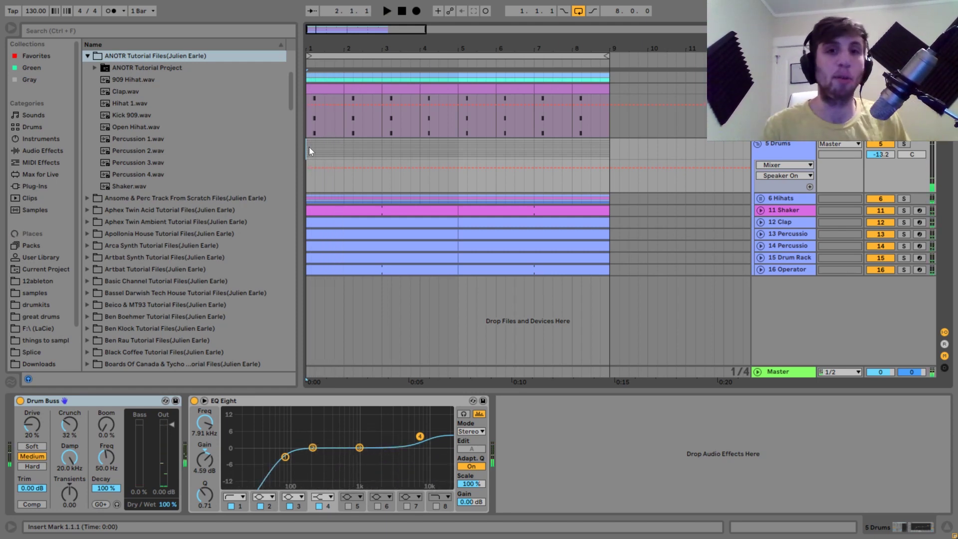
- Solo the Drums group and play it, comparing the sound with Drum Buss bypassed and active
{"action": "left_click", "coordinate": [903, 144]}
{"action": "key", "text": "space"}
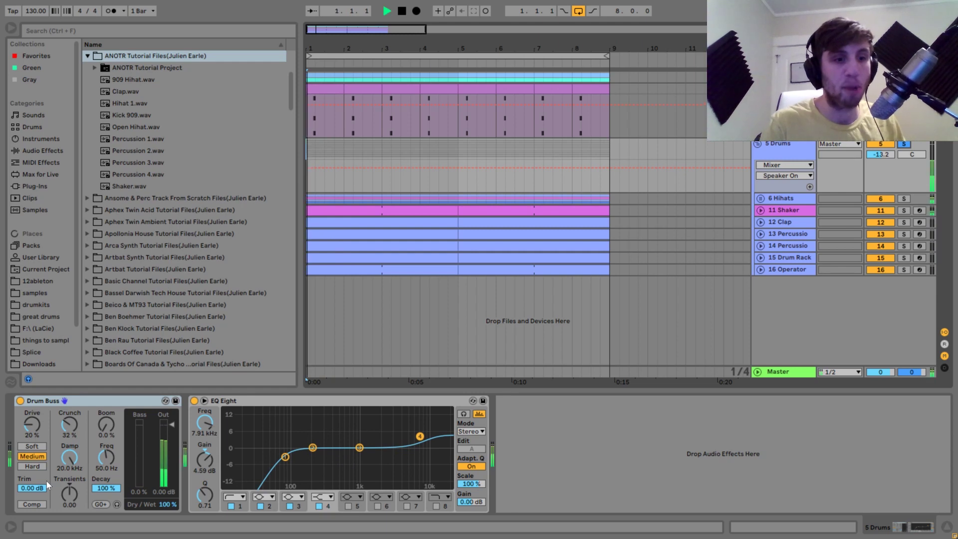
{"action": "left_click", "coordinate": [20, 400]}
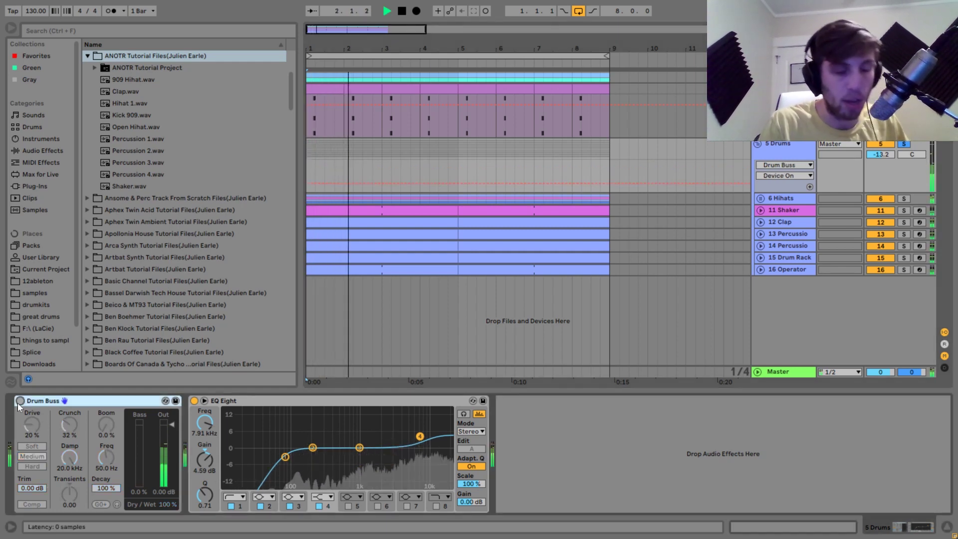
{"action": "left_click", "coordinate": [20, 400]}
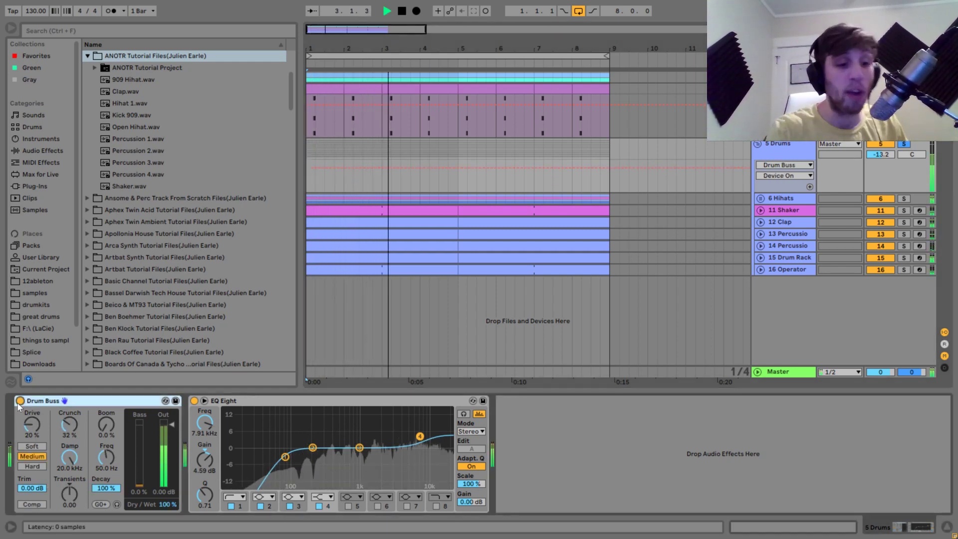
{"action": "key", "text": "space"}
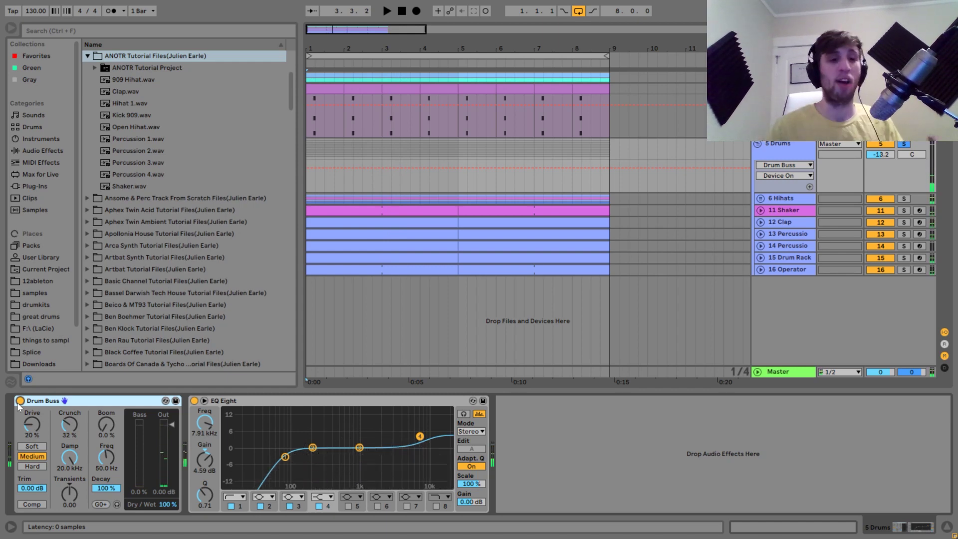
- Audition the soloed Drums group from bar 1, comparing the sound with EQ Eight bypassed and active
{"action": "key", "text": "space"}
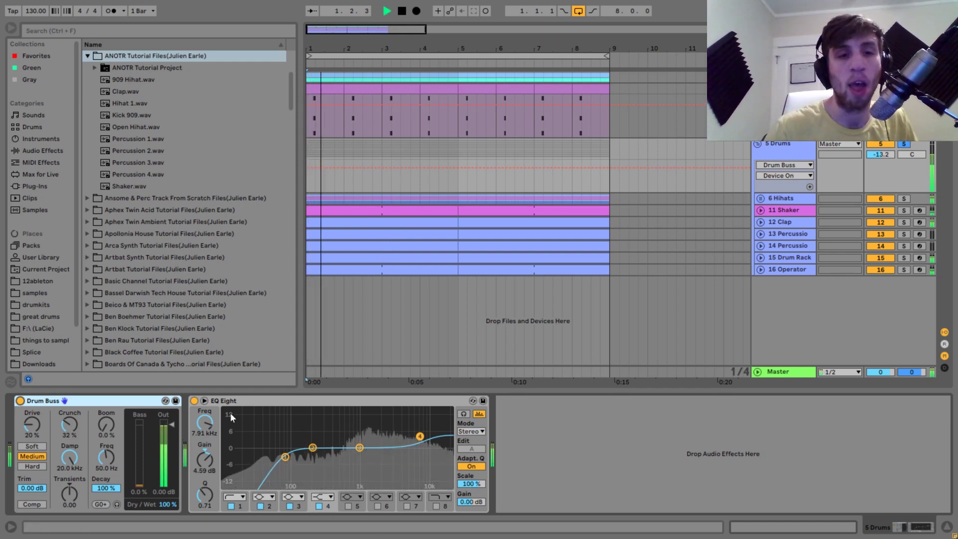
{"action": "key", "text": "space"}
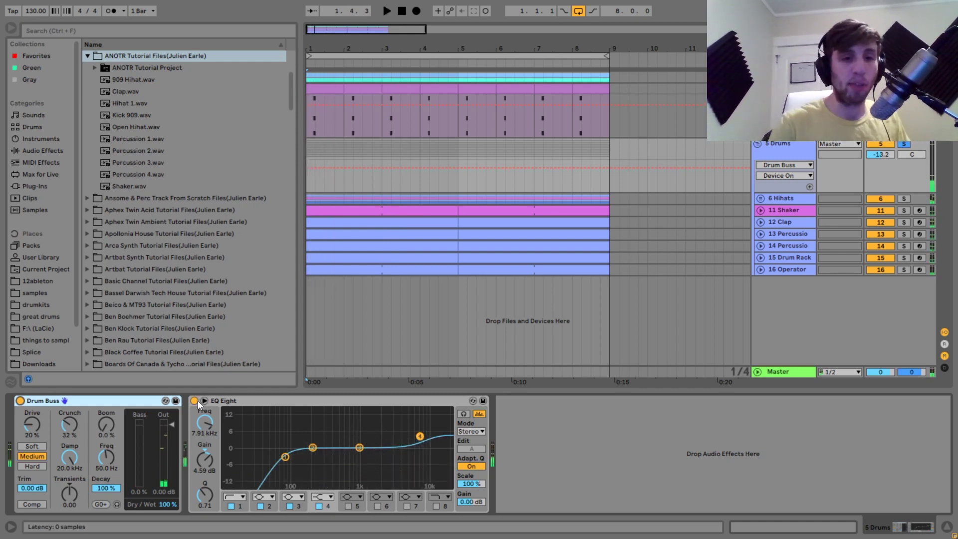
{"action": "left_click", "coordinate": [195, 401]}
{"action": "key", "text": "space"}
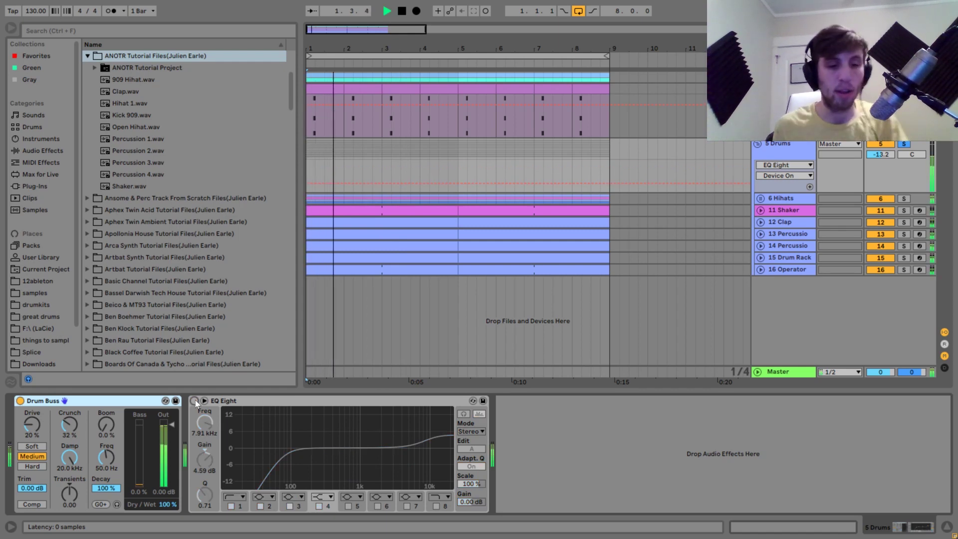
{"action": "left_click", "coordinate": [195, 400]}
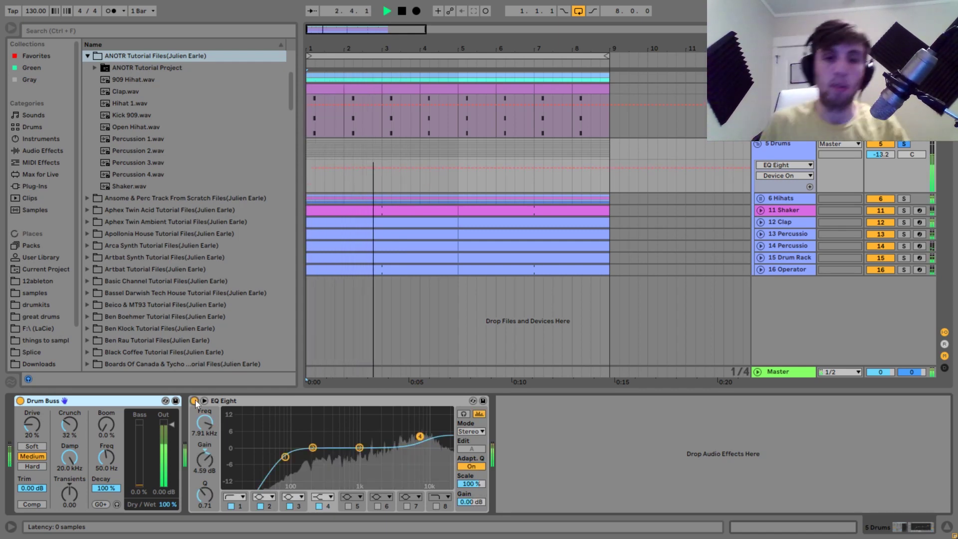
{"action": "key", "text": "space"}
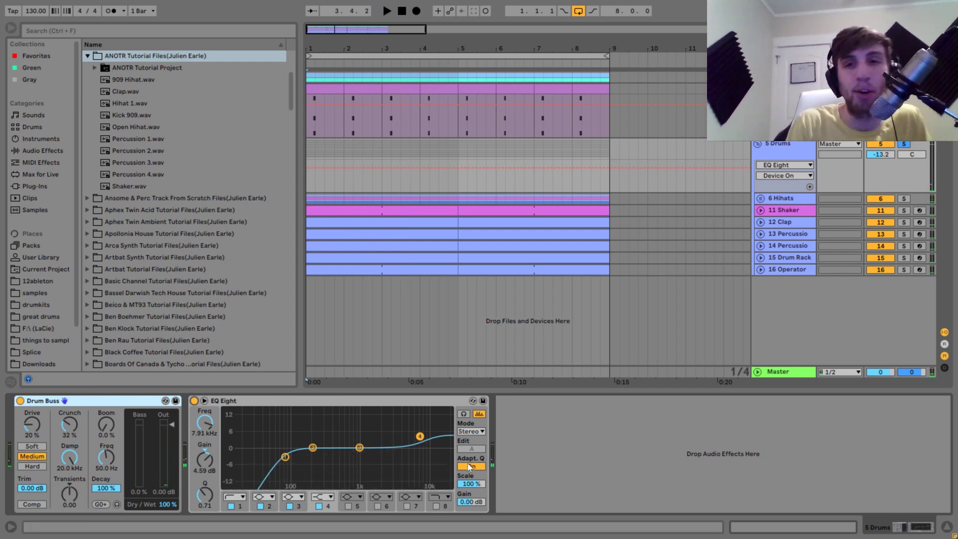
- Play the Drums group from bar 1, unsolo it to hear the full mix, and stop playback
{"action": "key", "text": "space"}
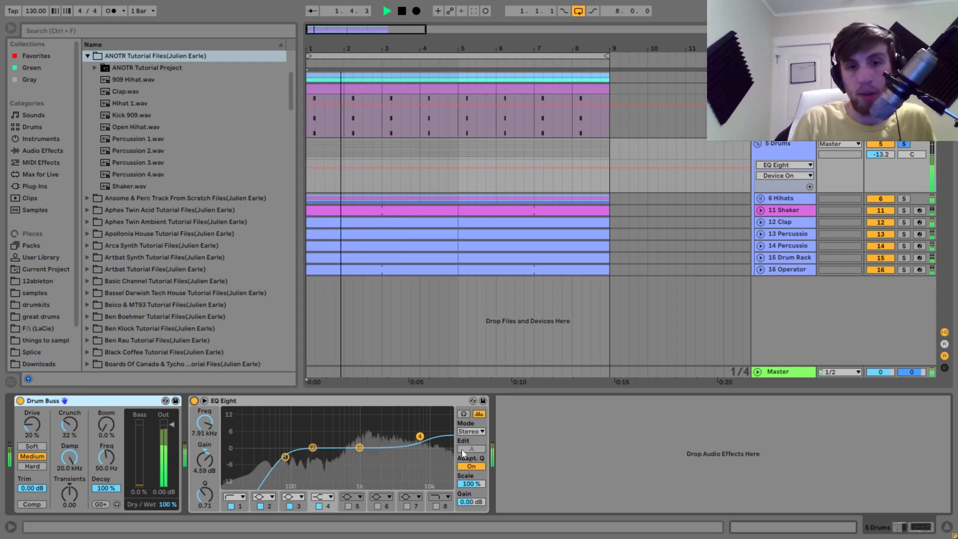
{"action": "left_click", "coordinate": [903, 144]}
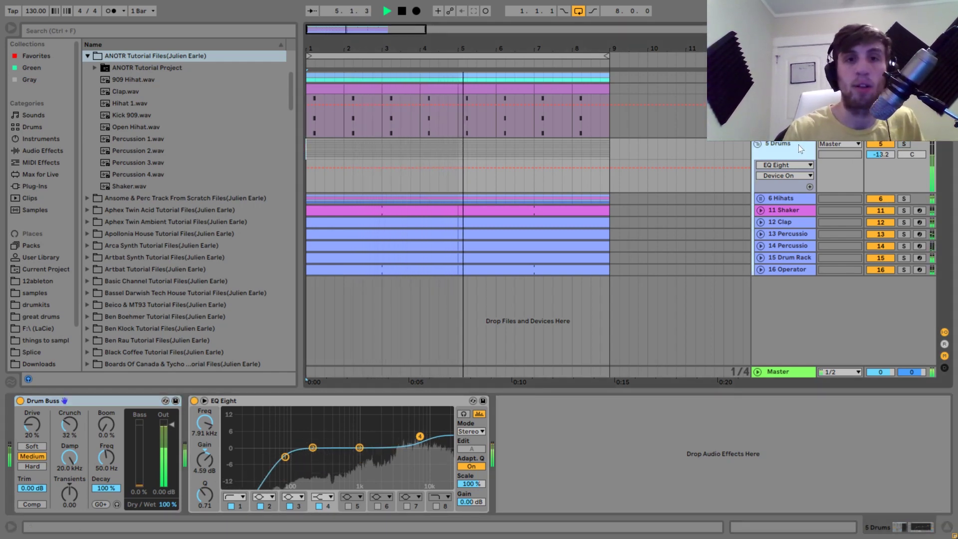
{"action": "key", "text": "space"}
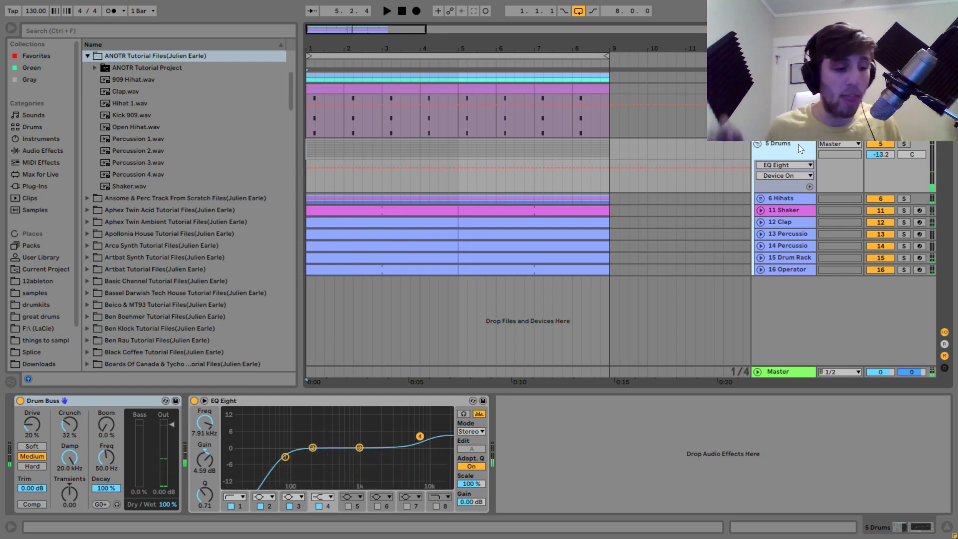